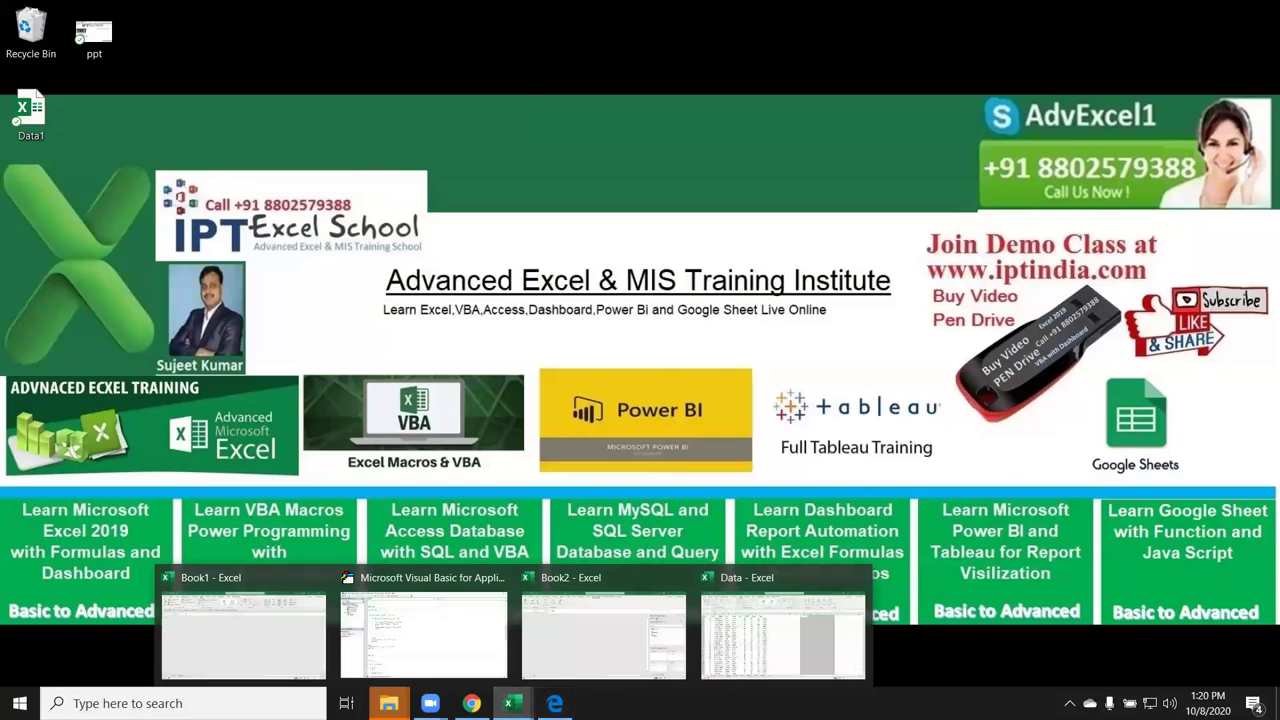
Switch to the 'Data - Excel' workbook window showing Sheet1's sales table.
{"action": "left_click", "coordinate": [745, 676]}
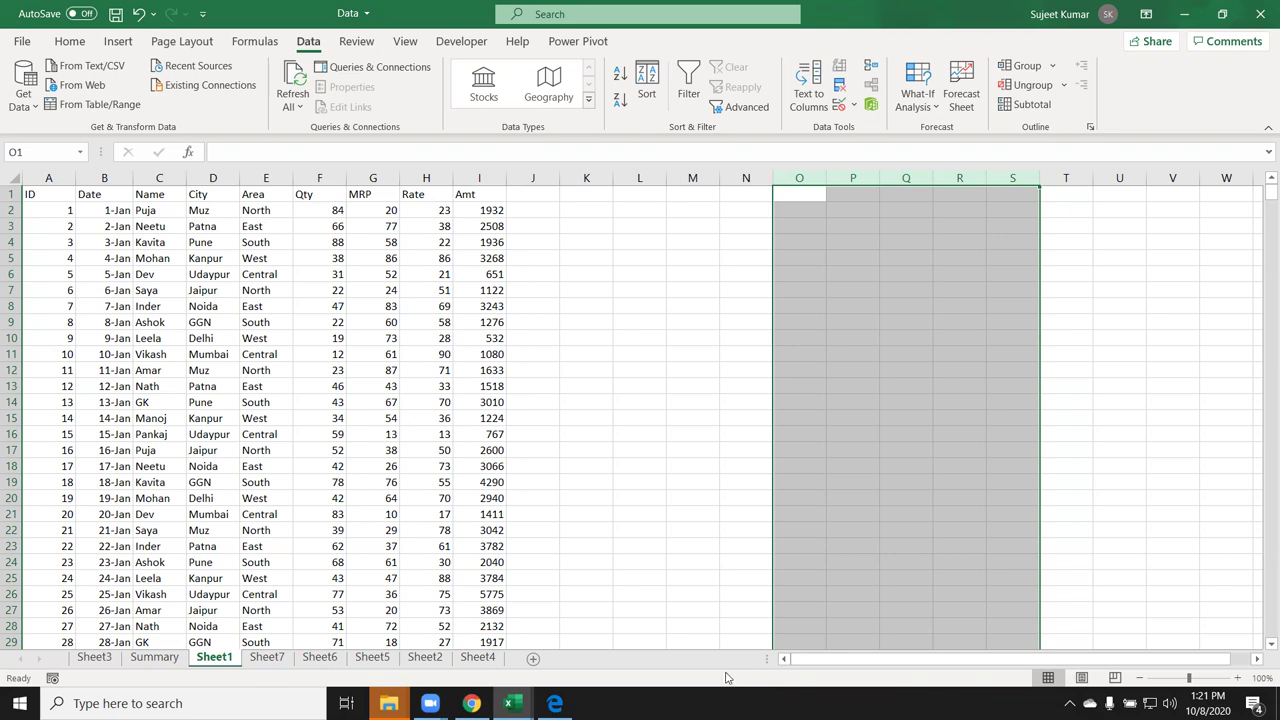
Try a yellow fill and value 485 in G10, then undo back to 73.
{"action": "left_click", "coordinate": [266, 210]}
{"action": "left_click", "coordinate": [372, 338]}
{"action": "left_click", "coordinate": [69, 41]}
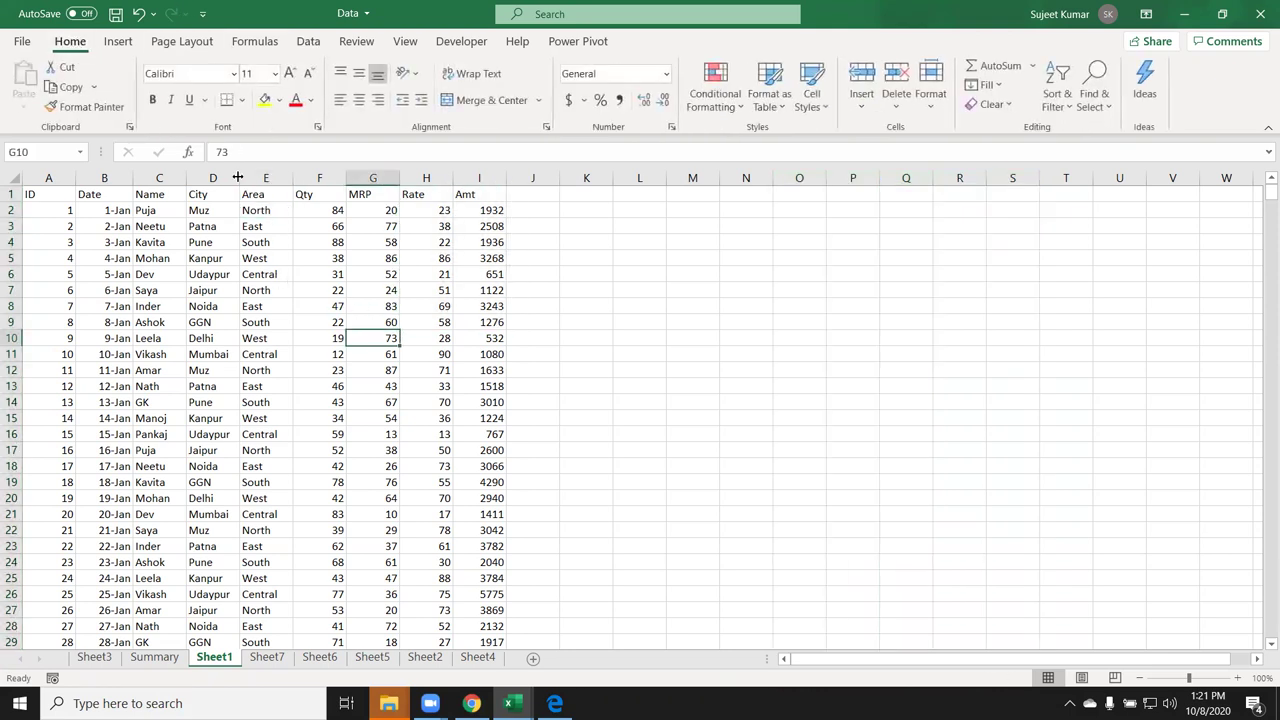
{"action": "left_click", "coordinate": [266, 100]}
{"action": "type", "text": "485"}
{"action": "key", "text": "Return"}
{"action": "key", "text": "Up"}
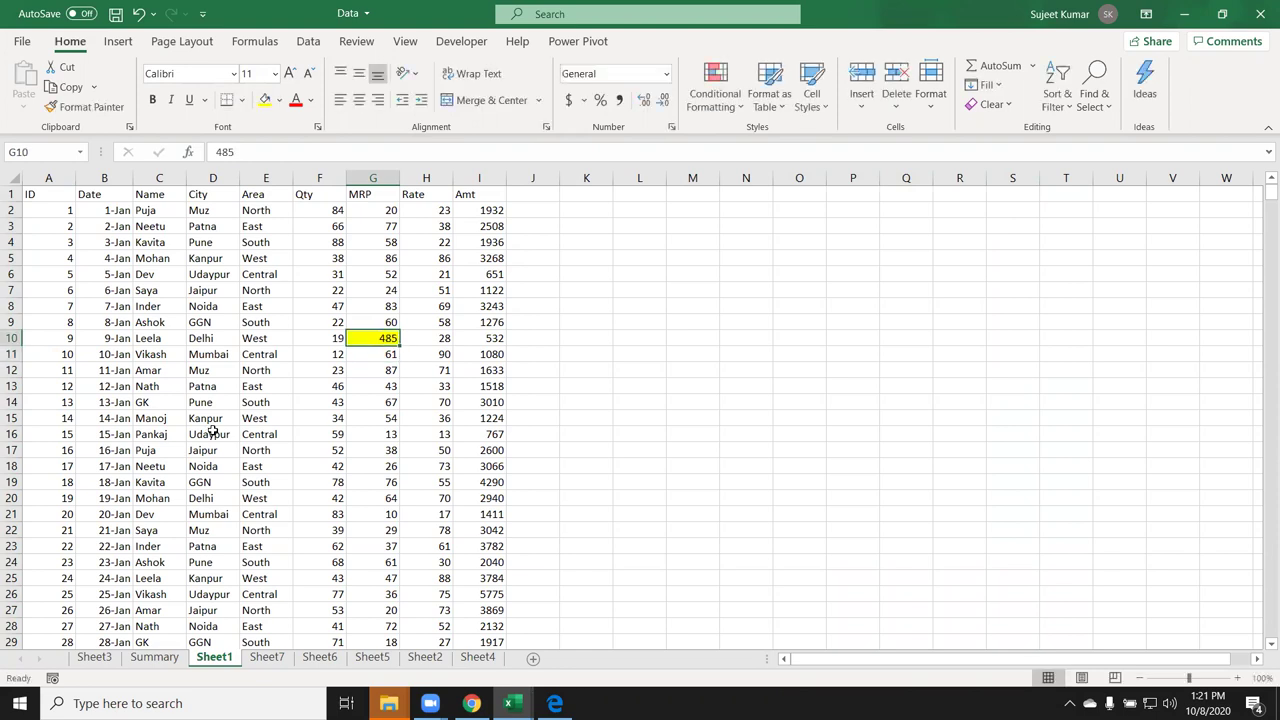
{"action": "key", "text": "ctrl+z"}
{"action": "key", "text": "ctrl+z"}
Select the entire MRP column G.
{"action": "left_click", "coordinate": [391, 243]}
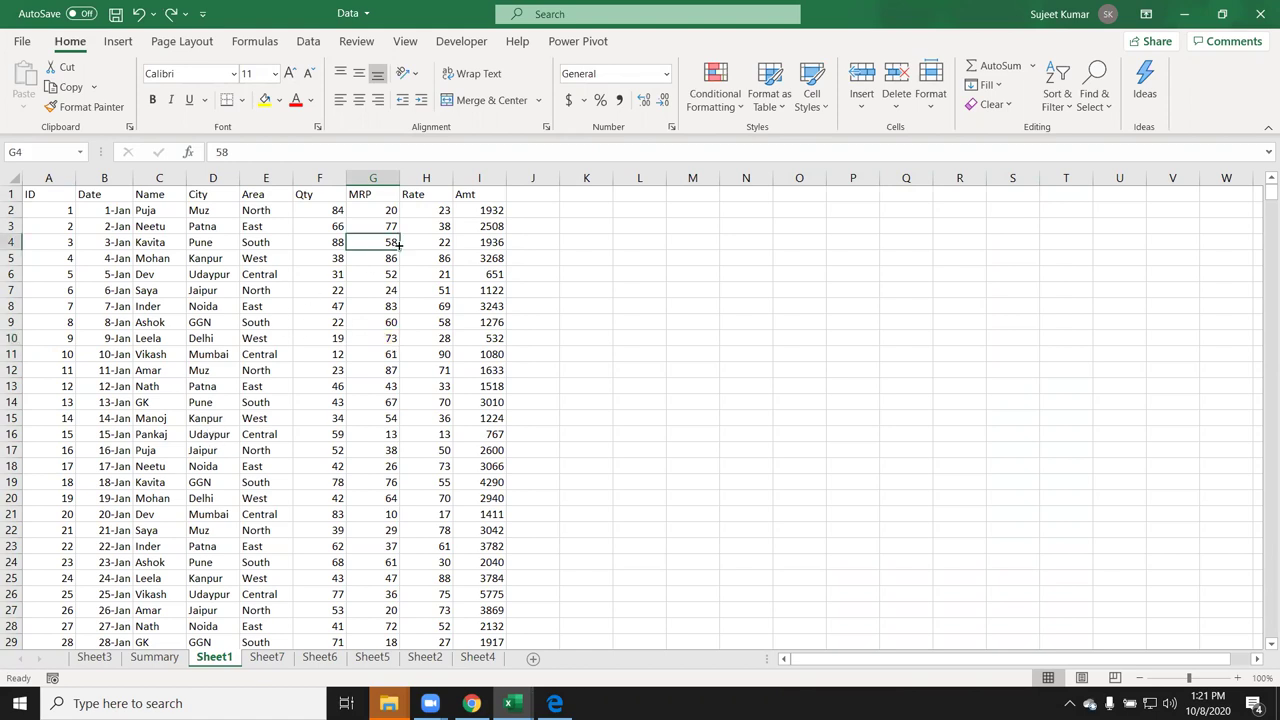
{"action": "left_click", "coordinate": [382, 229]}
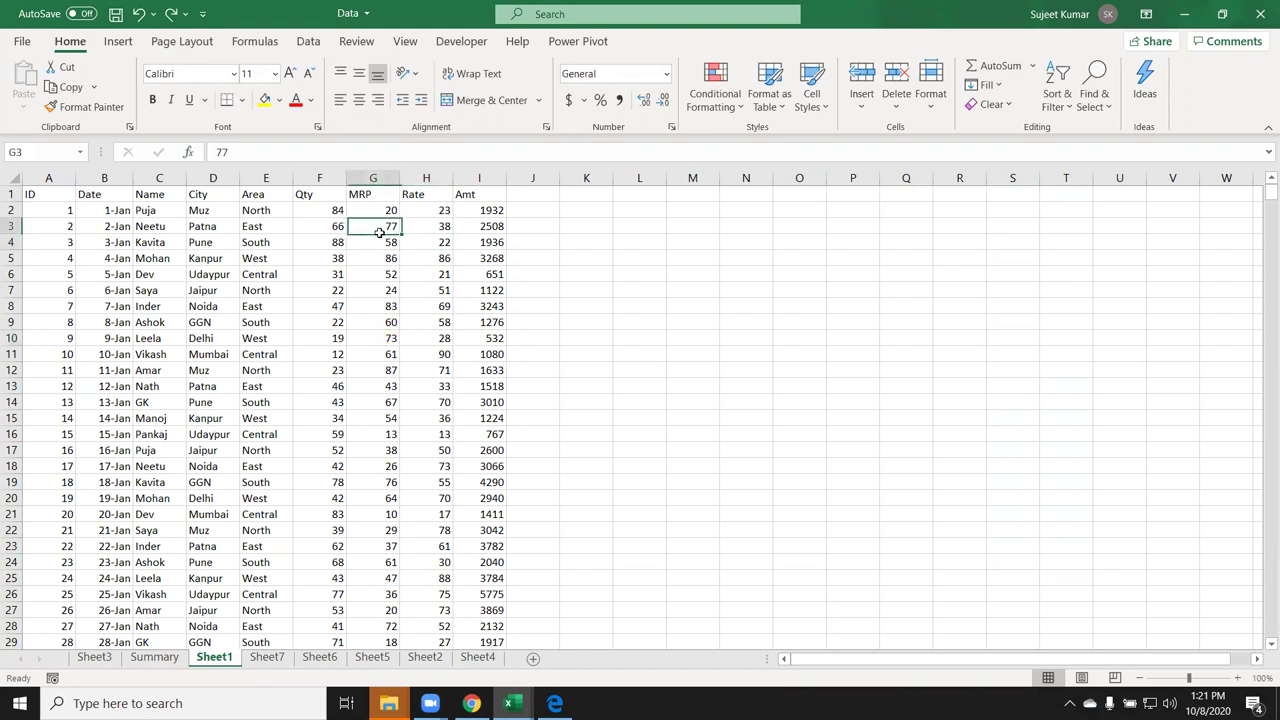
{"action": "left_click", "coordinate": [386, 178]}
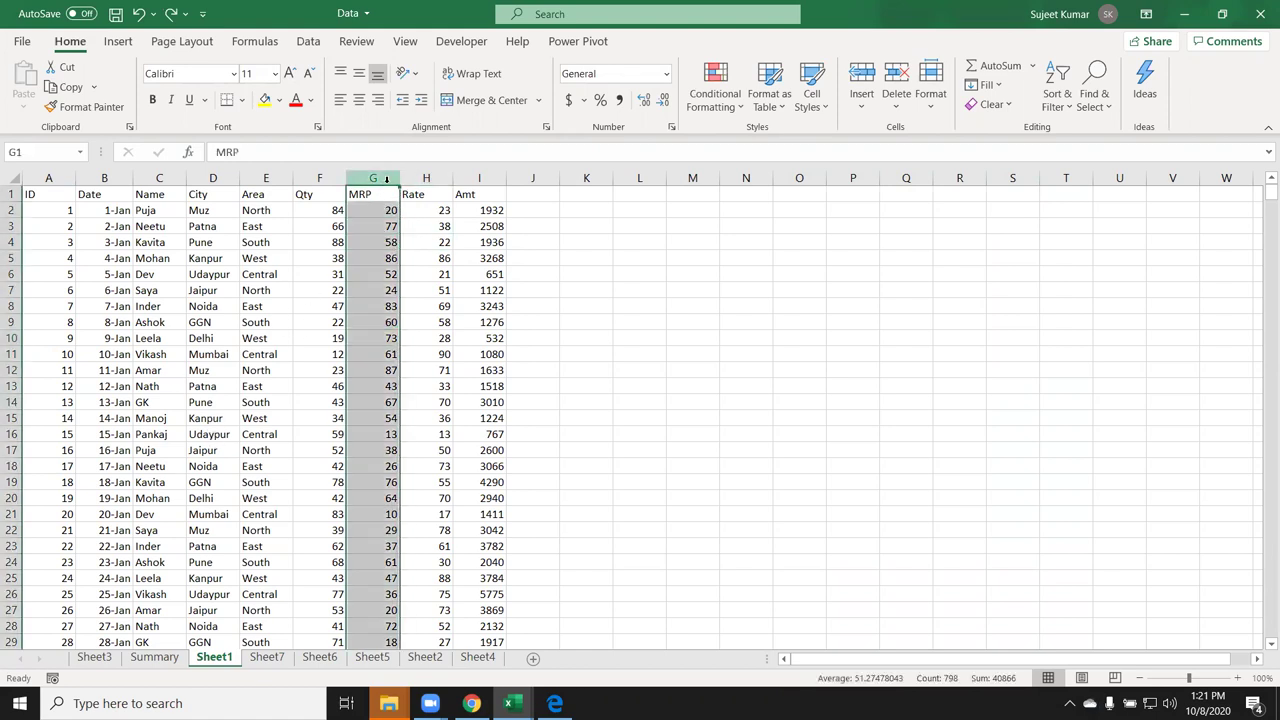
Start a Greater Than highlight rule on the MRP column with threshold 50.
{"action": "left_click", "coordinate": [715, 95]}
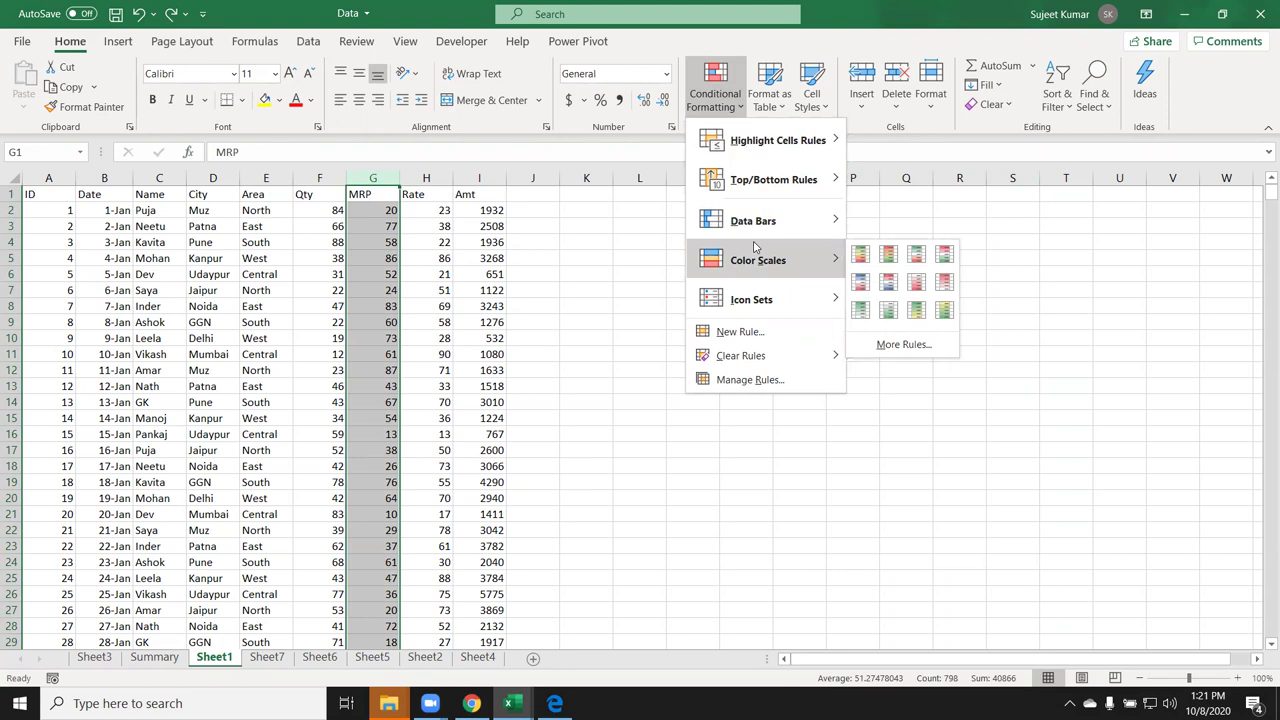
{"action": "mouse_move", "coordinate": [770, 140]}
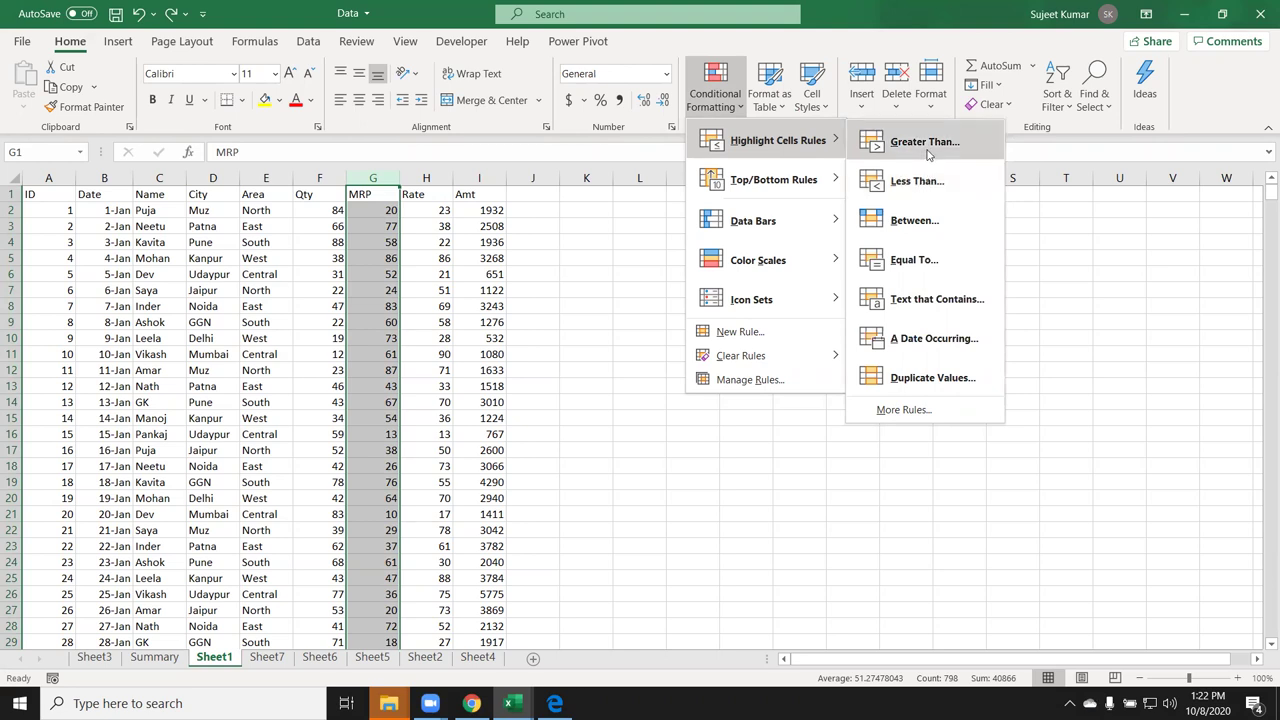
{"action": "left_click", "coordinate": [925, 142]}
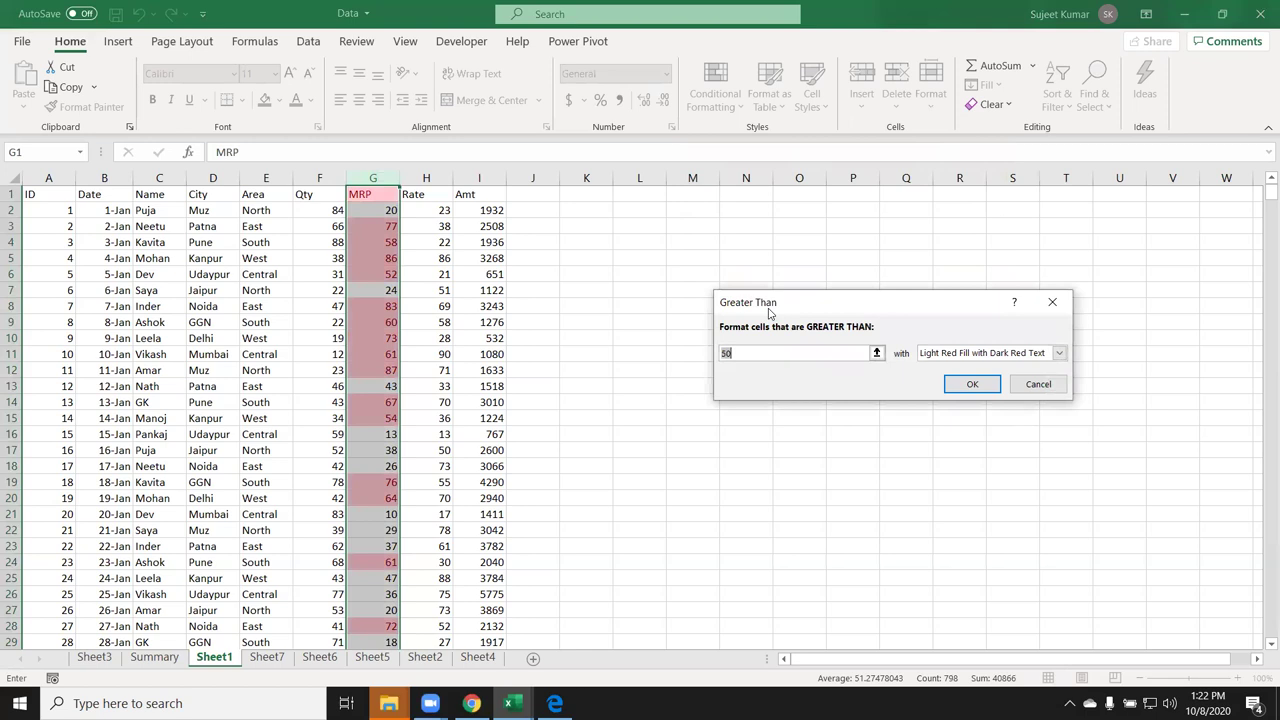
{"action": "left_click_drag", "start_coordinate": [768, 309], "coordinate": [645, 211]}
{"action": "left_click", "coordinate": [611, 257]}
{"action": "key", "text": "BackSpace"}
{"action": "key", "text": "BackSpace"}
{"action": "type", "text": "9"}
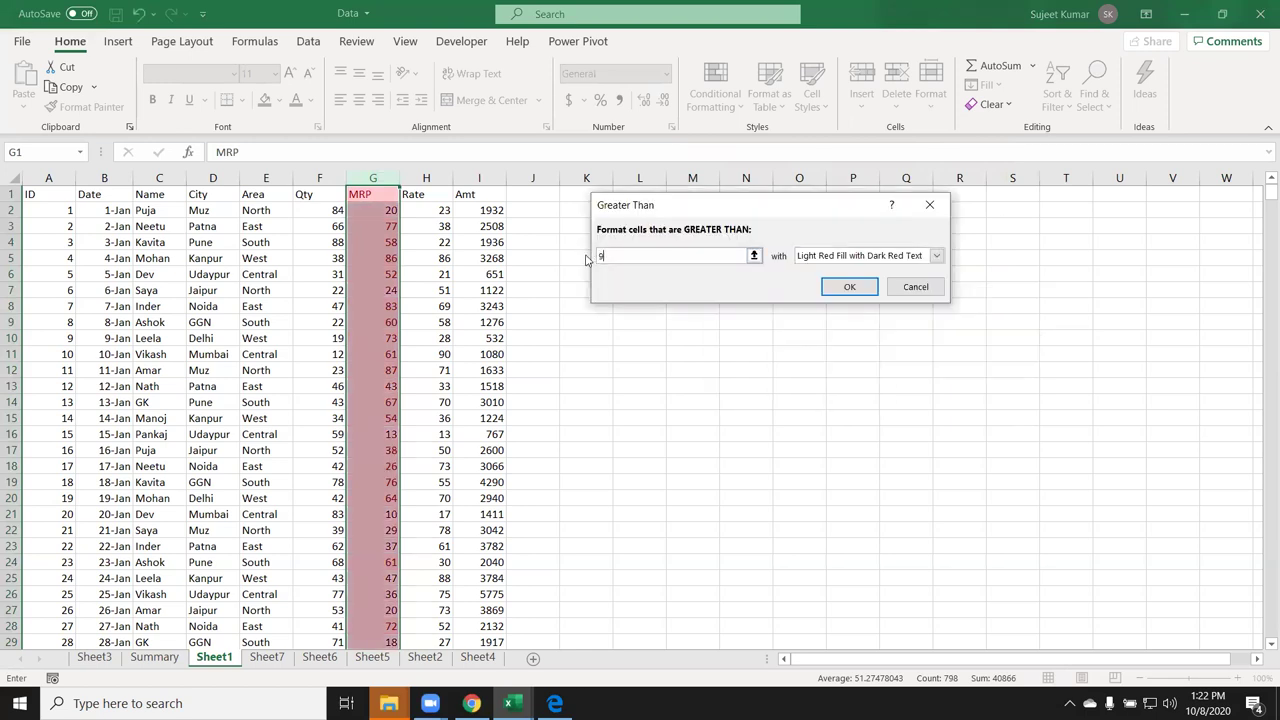
{"action": "type", "text": "0"}
{"action": "key", "text": "BackSpace"}
{"action": "key", "text": "BackSpace"}
{"action": "type", "text": "50"}
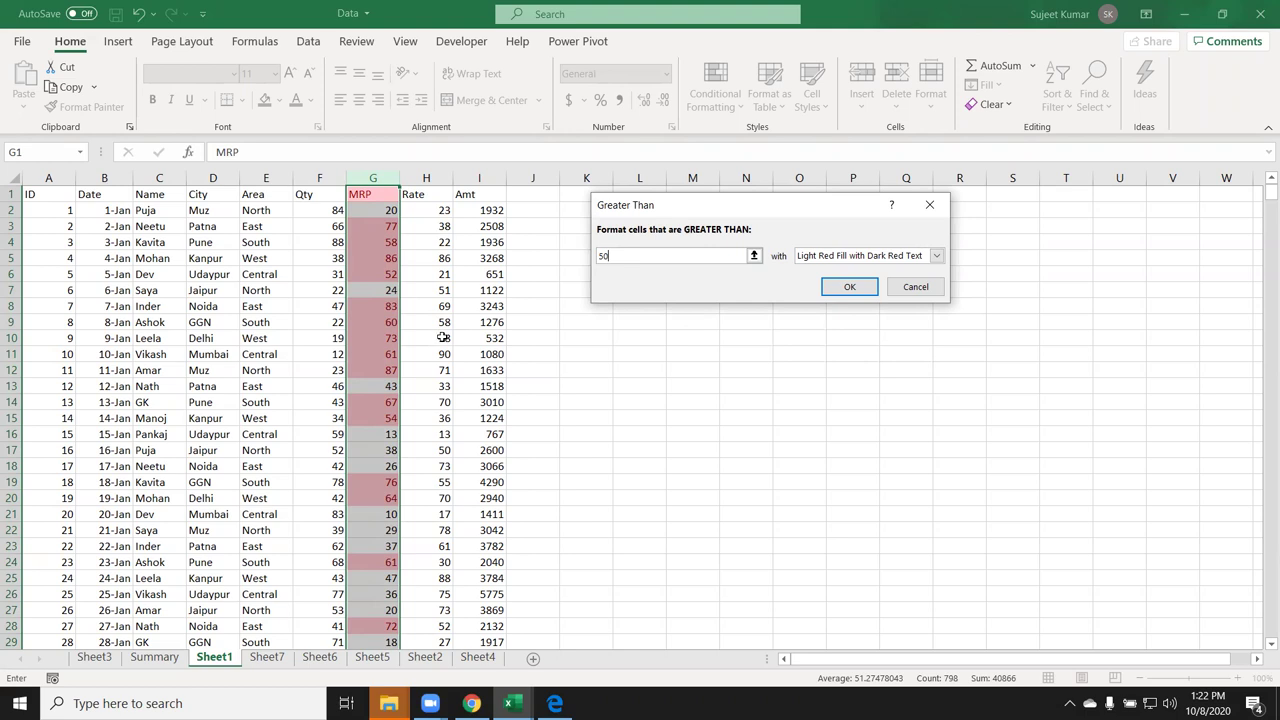
Preview the Yellow, Green Fill, Light Red Fill and Red Text styles, then choose Custom Format.
{"action": "left_click", "coordinate": [821, 255]}
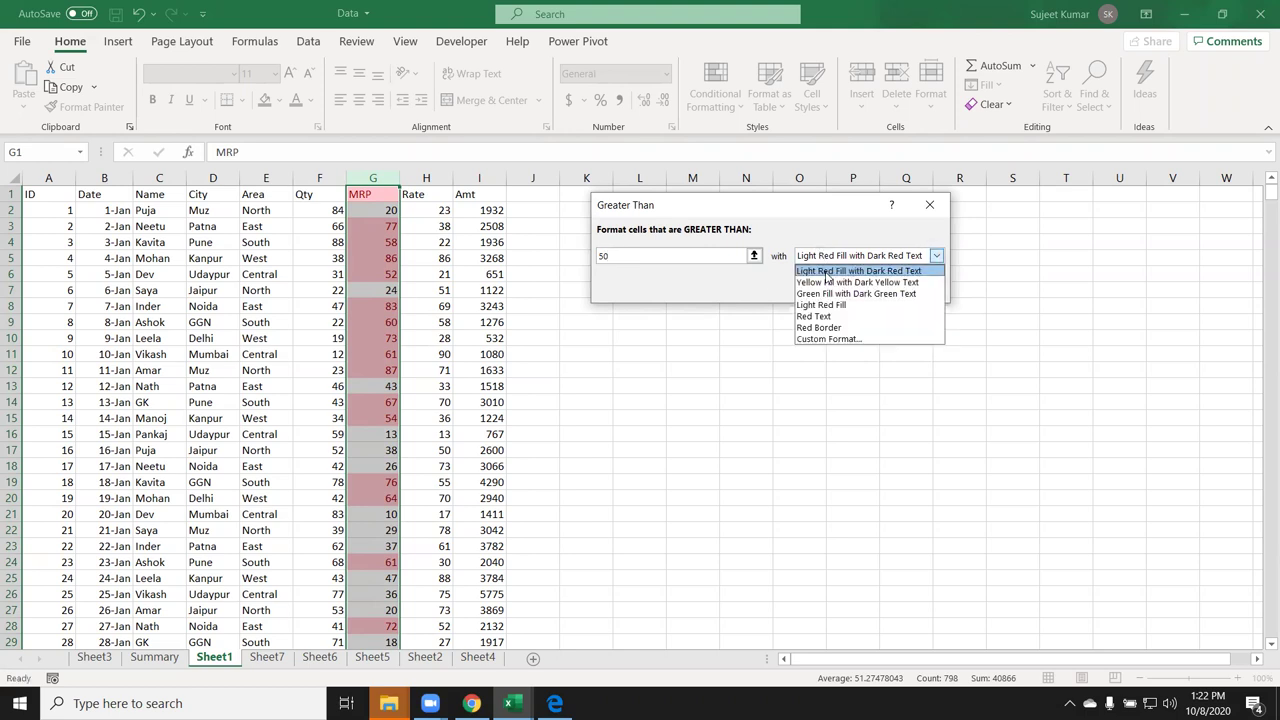
{"action": "left_click", "coordinate": [828, 282]}
{"action": "left_click", "coordinate": [828, 256]}
{"action": "left_click", "coordinate": [828, 293]}
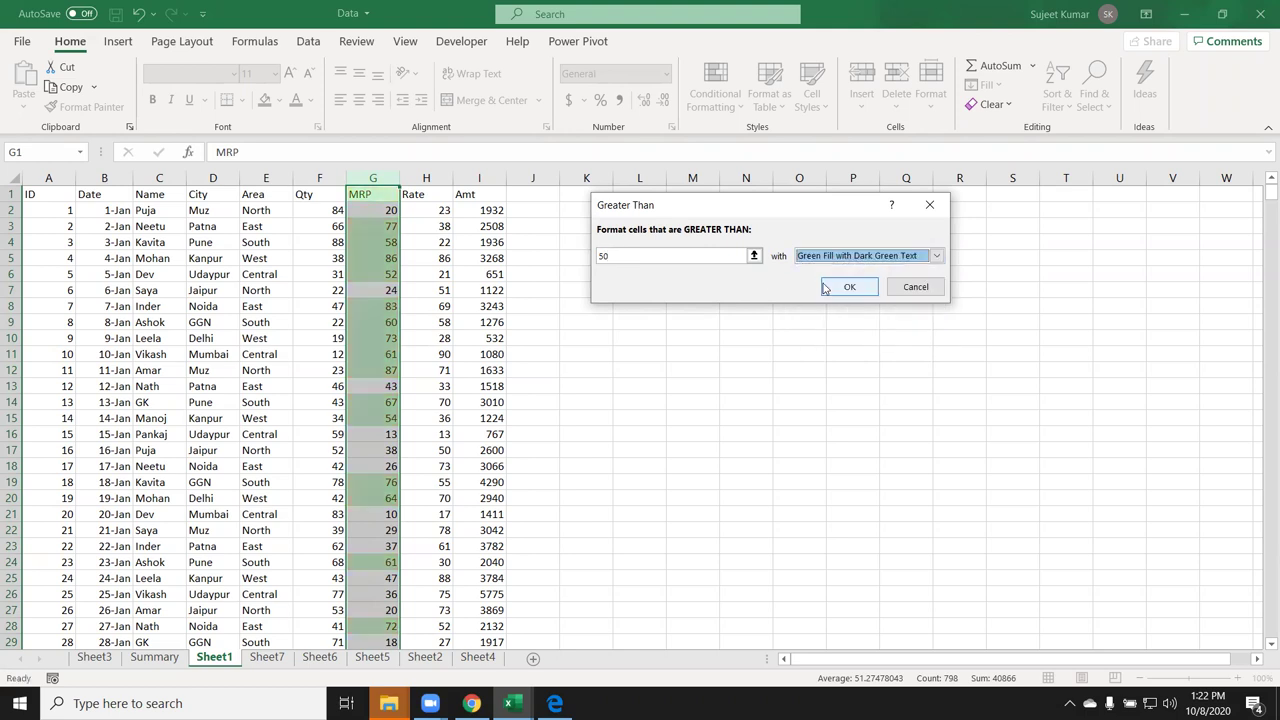
{"action": "left_click", "coordinate": [828, 256]}
{"action": "left_click", "coordinate": [828, 293]}
{"action": "left_click", "coordinate": [829, 256]}
{"action": "left_click", "coordinate": [828, 304]}
{"action": "left_click", "coordinate": [827, 256]}
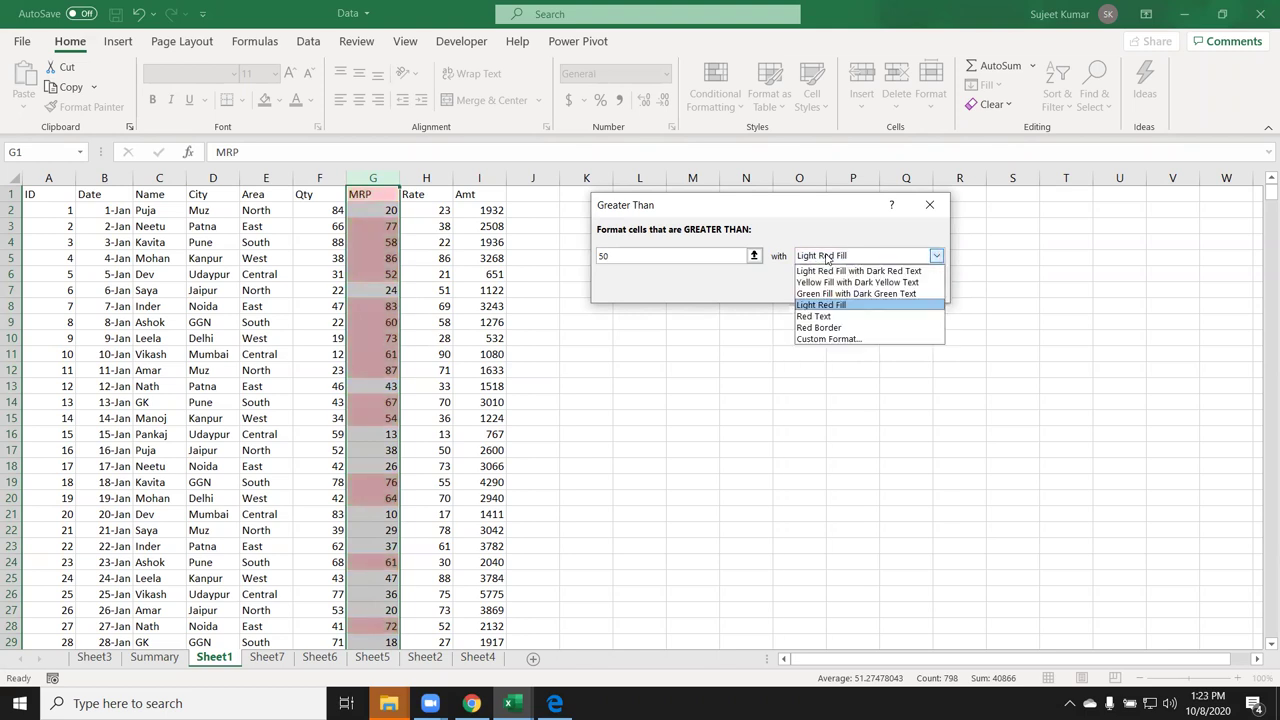
{"action": "left_click", "coordinate": [826, 316]}
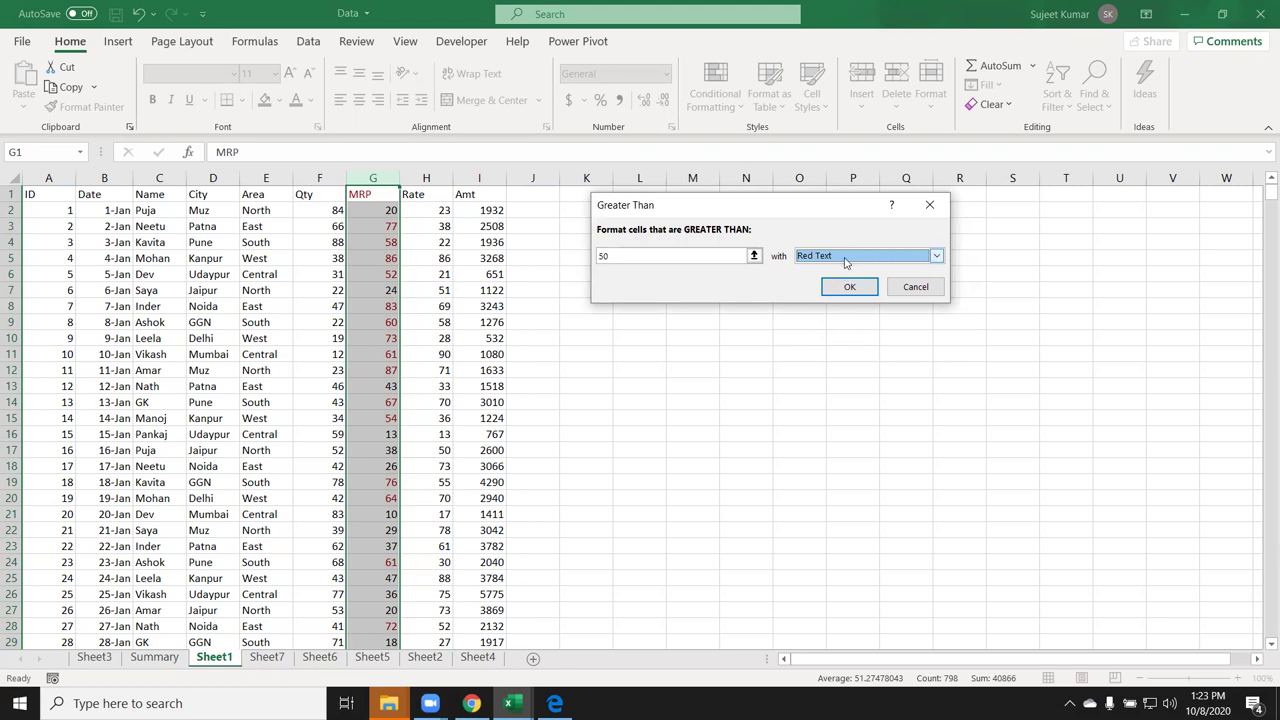
{"action": "left_click", "coordinate": [845, 256]}
{"action": "left_click", "coordinate": [856, 339]}
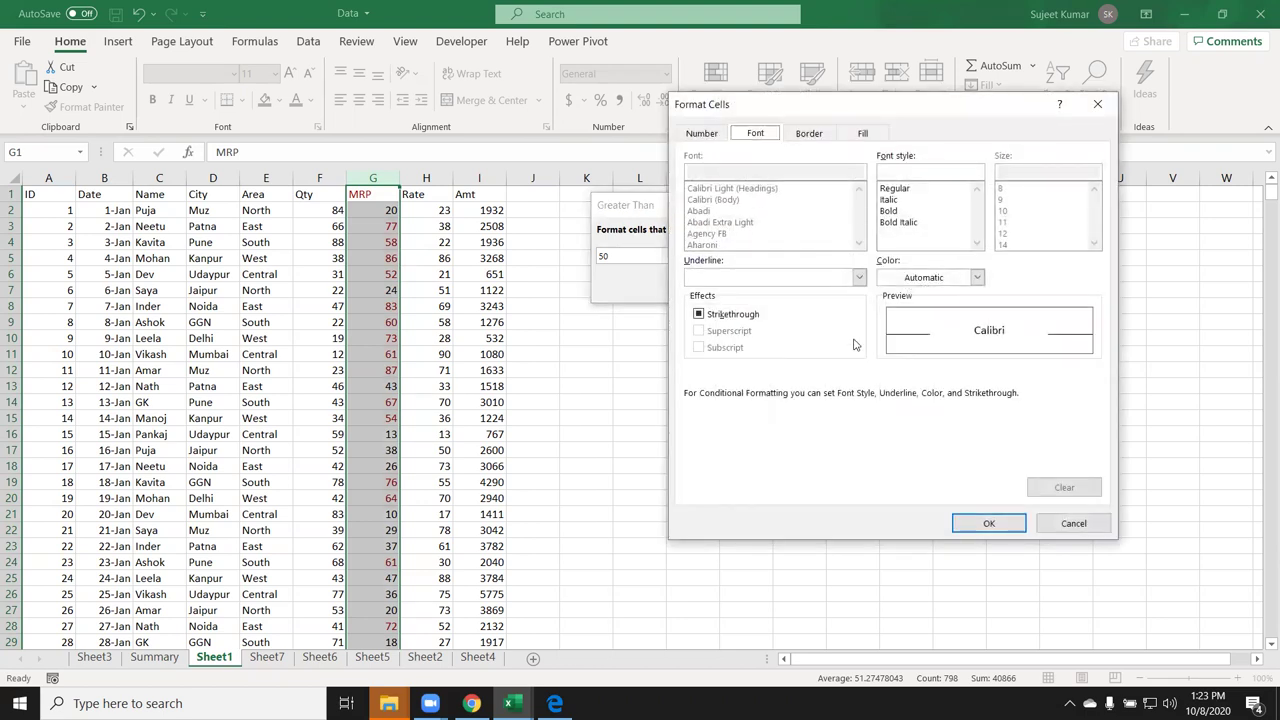
Give the rule's custom format a light green background fill and accept it.
{"action": "left_click", "coordinate": [862, 133]}
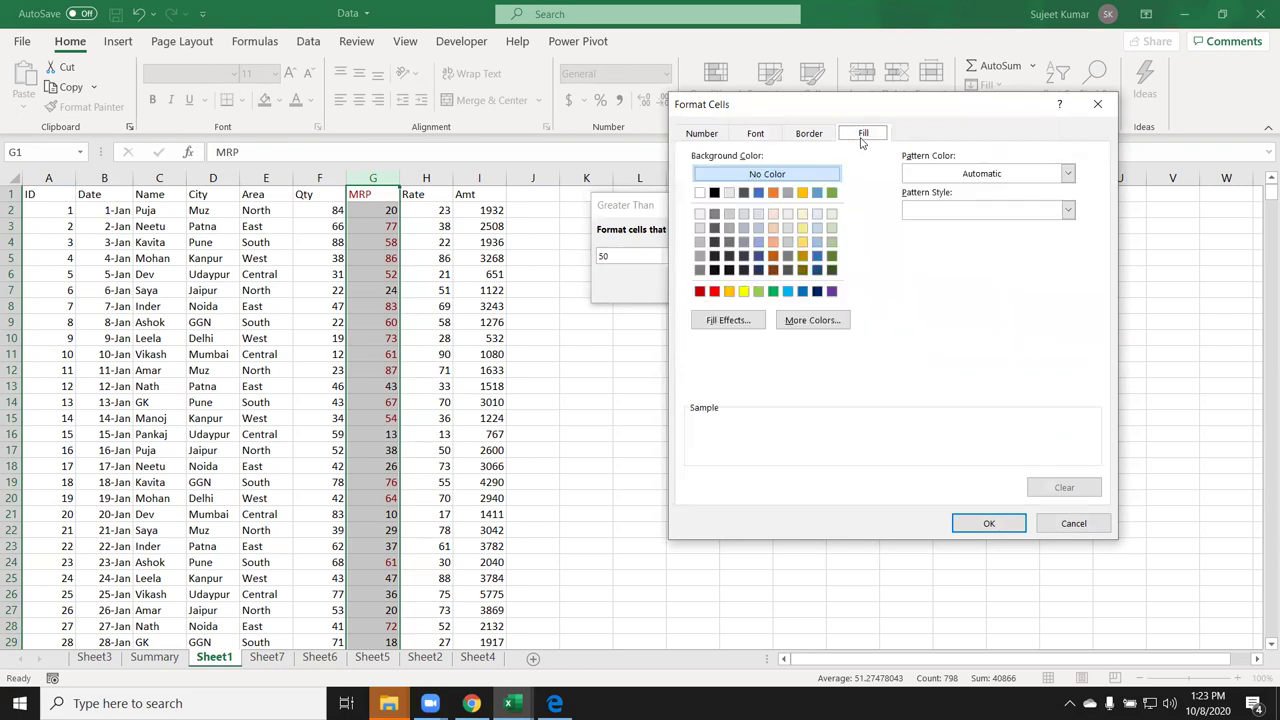
{"action": "left_click", "coordinate": [816, 135]}
{"action": "left_click", "coordinate": [770, 140]}
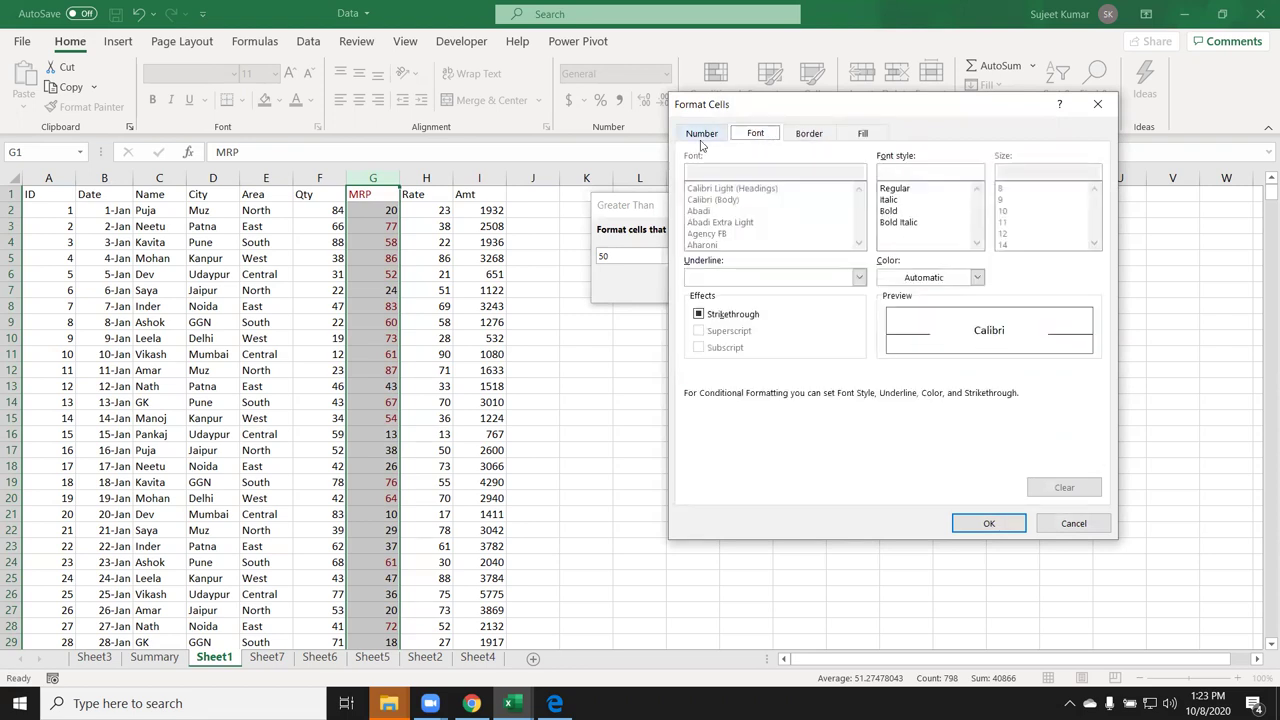
{"action": "left_click", "coordinate": [858, 142]}
{"action": "left_click", "coordinate": [757, 292]}
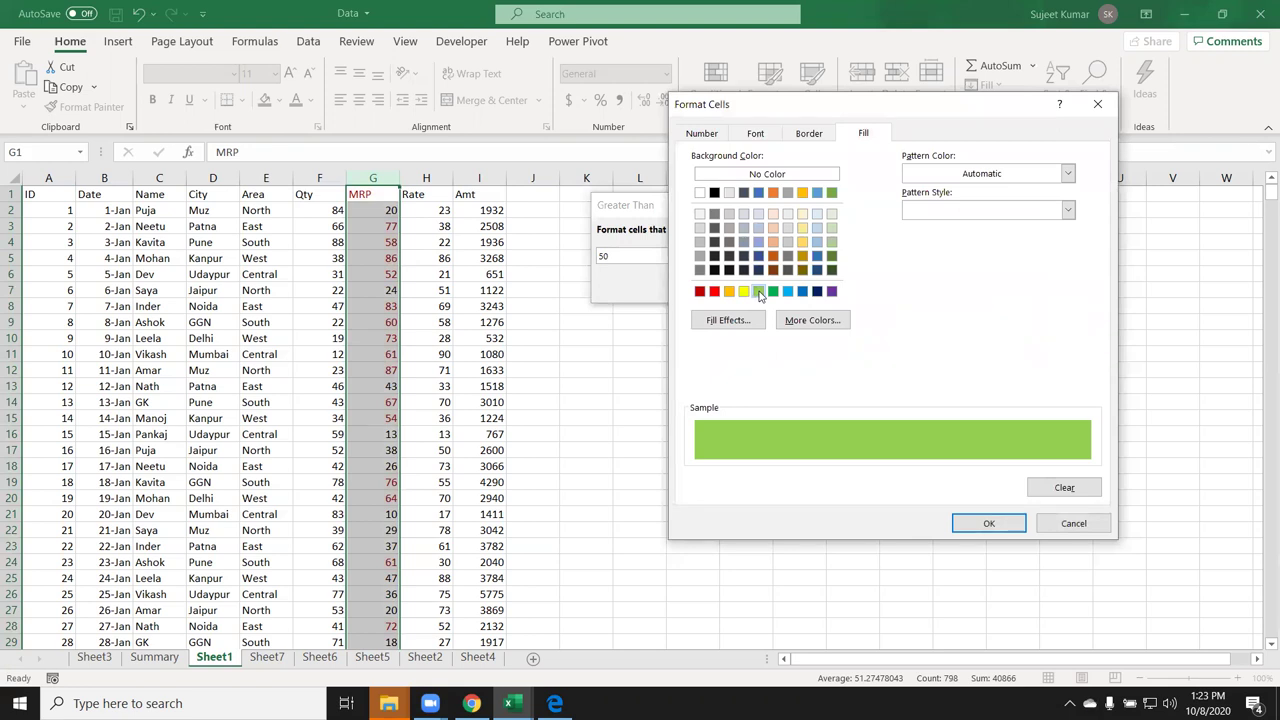
{"action": "left_click", "coordinate": [988, 523]}
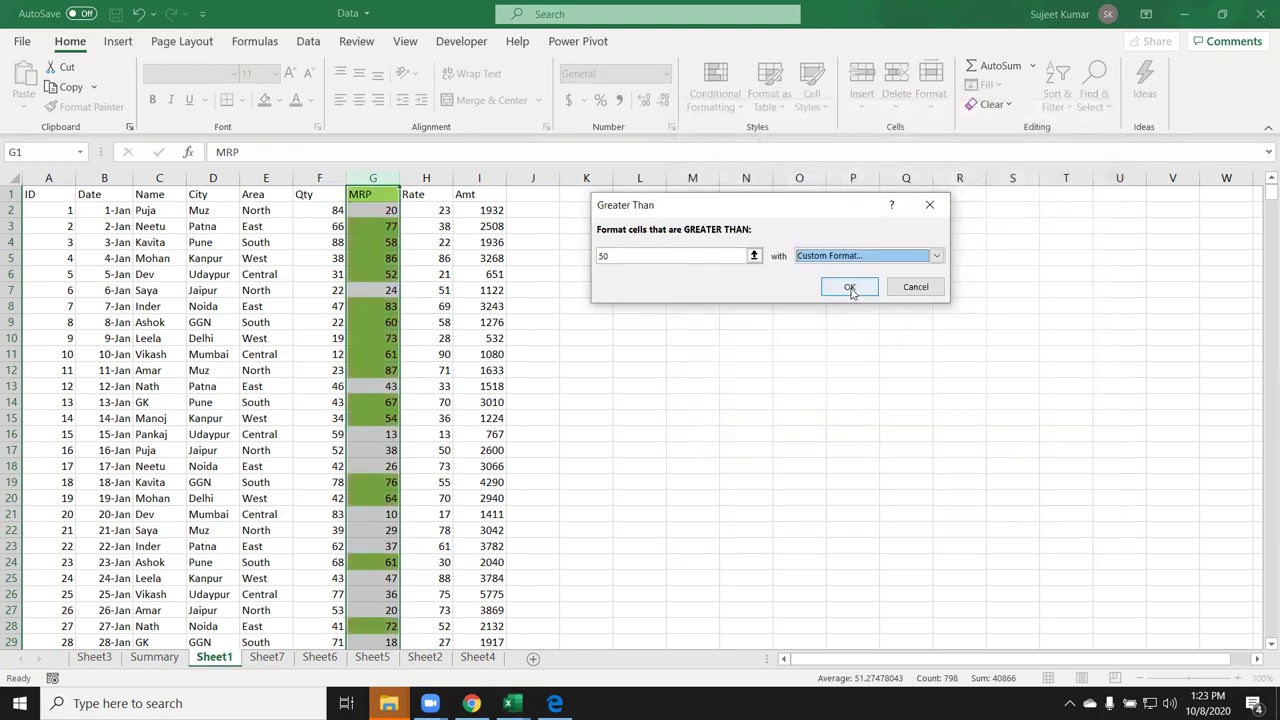
Cancel the Greater Than rule without applying it and reopen the highlight rule choices.
{"action": "left_click", "coordinate": [910, 287]}
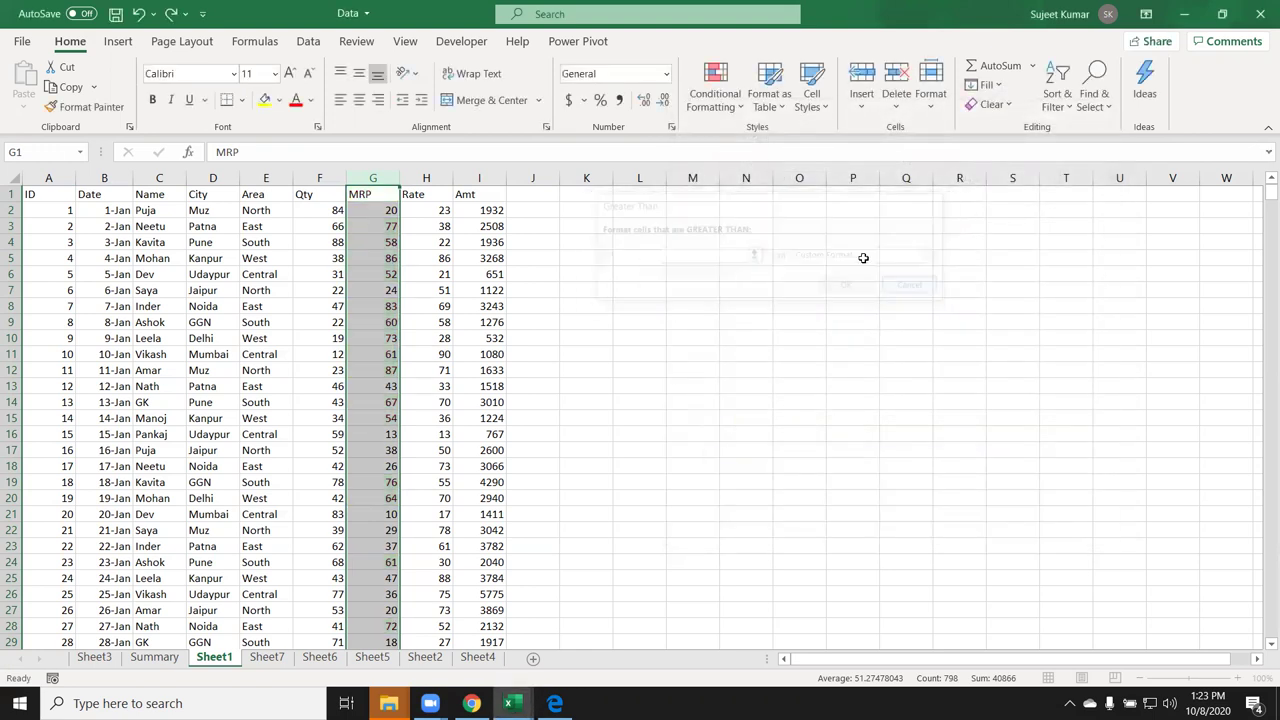
{"action": "left_click", "coordinate": [712, 92]}
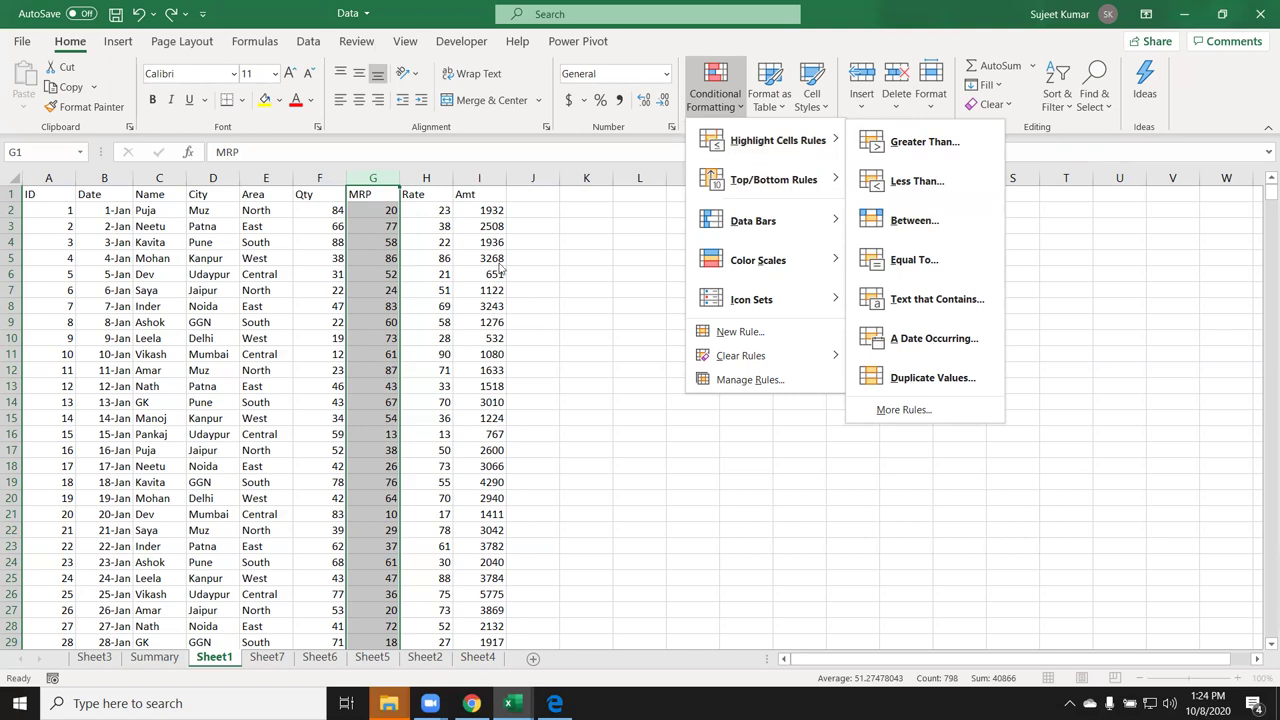
Try an Equal To highlight rule on the Name column for a chosen name.
{"action": "key", "text": "Escape"}
{"action": "key", "text": "Escape"}
{"action": "left_click", "coordinate": [159, 178]}
{"action": "left_click", "coordinate": [740, 85]}
{"action": "mouse_move", "coordinate": [777, 140]}
{"action": "left_click", "coordinate": [932, 268]}
{"action": "type", "text": "P"}
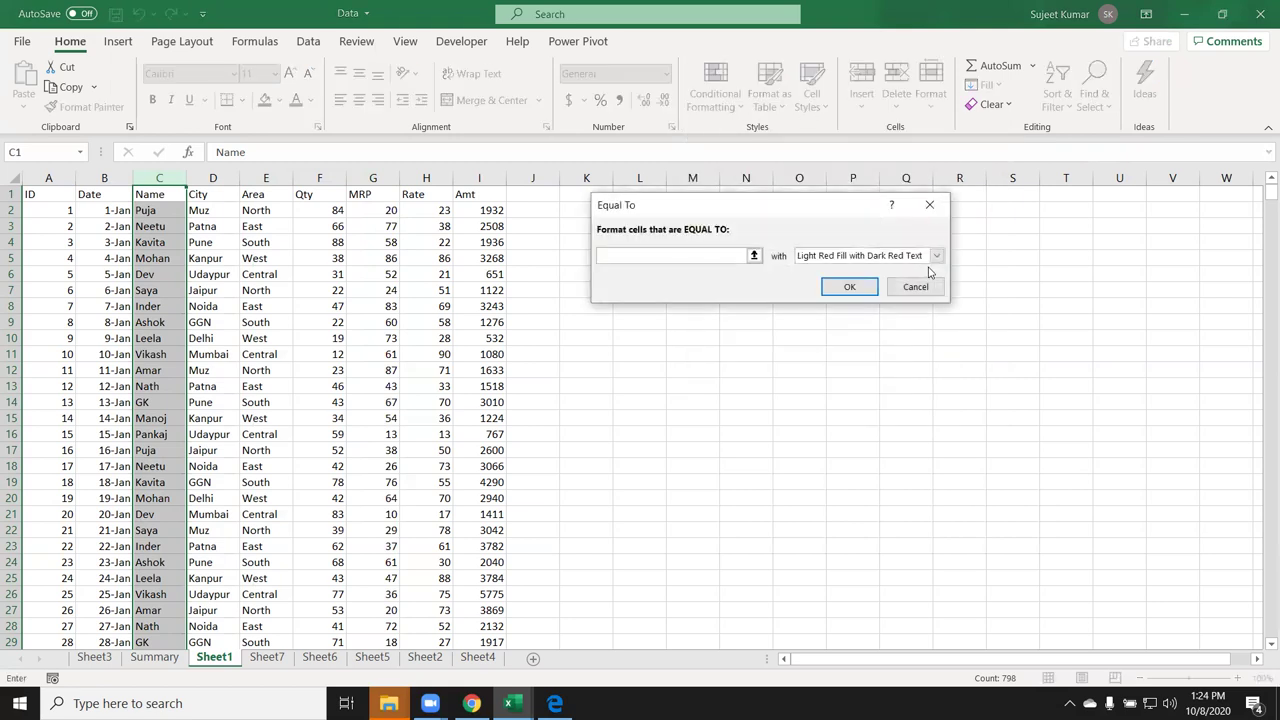
{"action": "type", "text": "uja"}
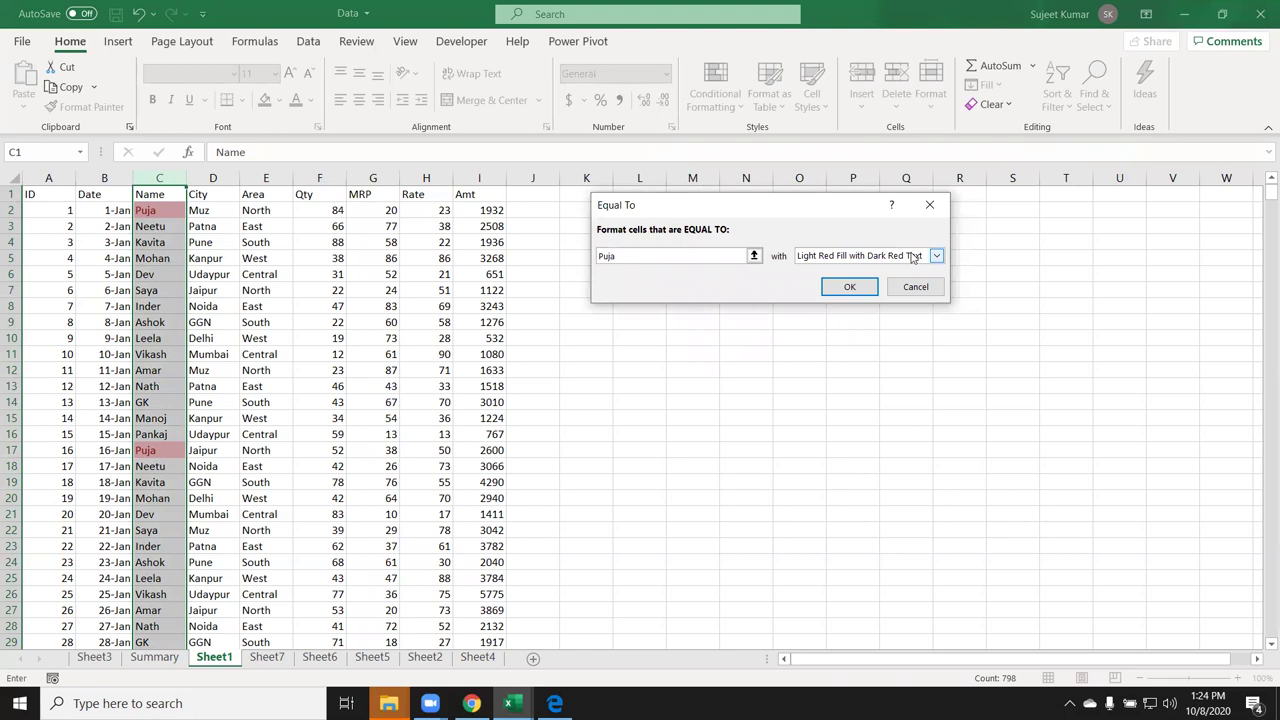
{"action": "key", "text": "Return"}
Preview an Equal To 88 highlight on the Qty column, then cancel it.
{"action": "left_click", "coordinate": [266, 178]}
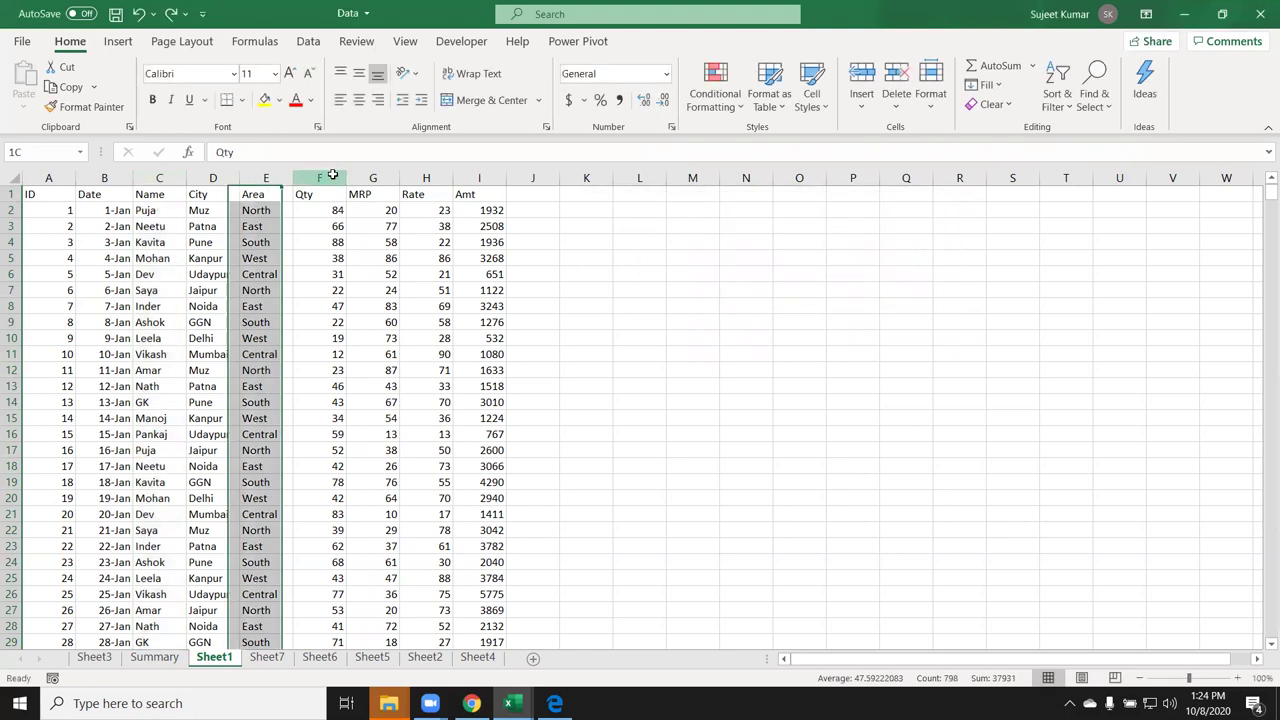
{"action": "left_click", "coordinate": [319, 178]}
{"action": "left_click", "coordinate": [727, 107]}
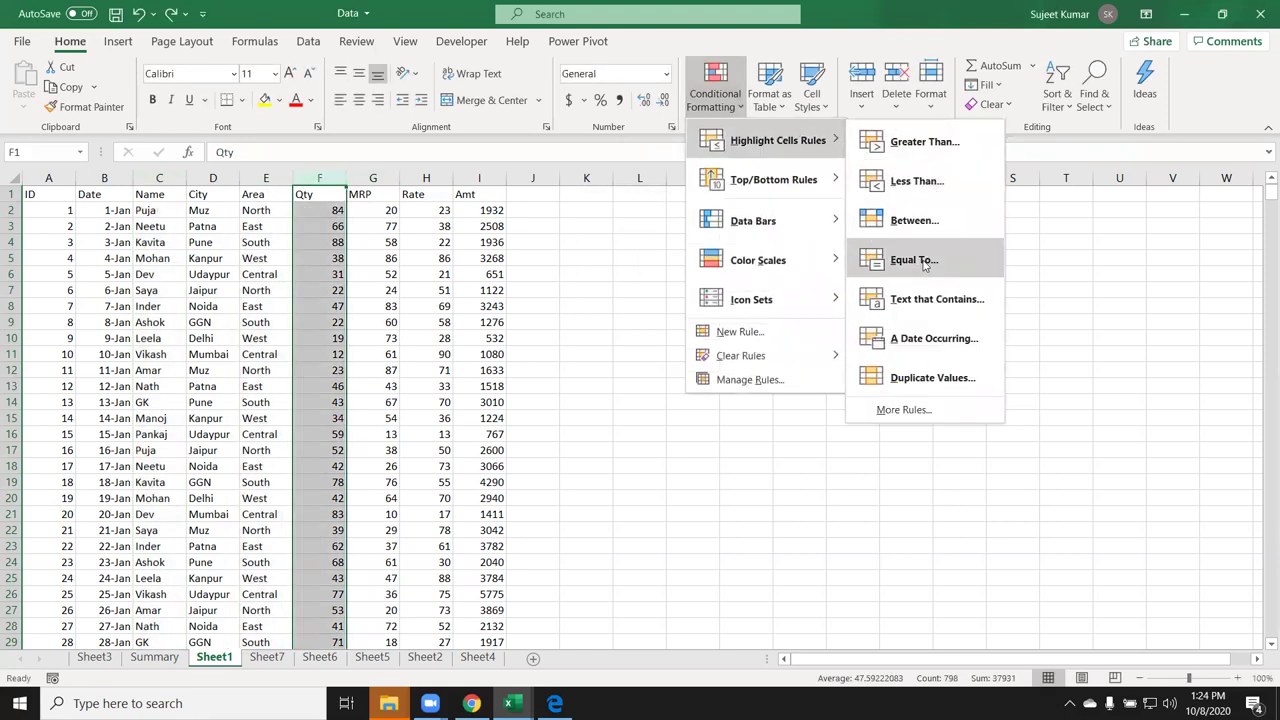
{"action": "left_click", "coordinate": [880, 258]}
{"action": "type", "text": "6"}
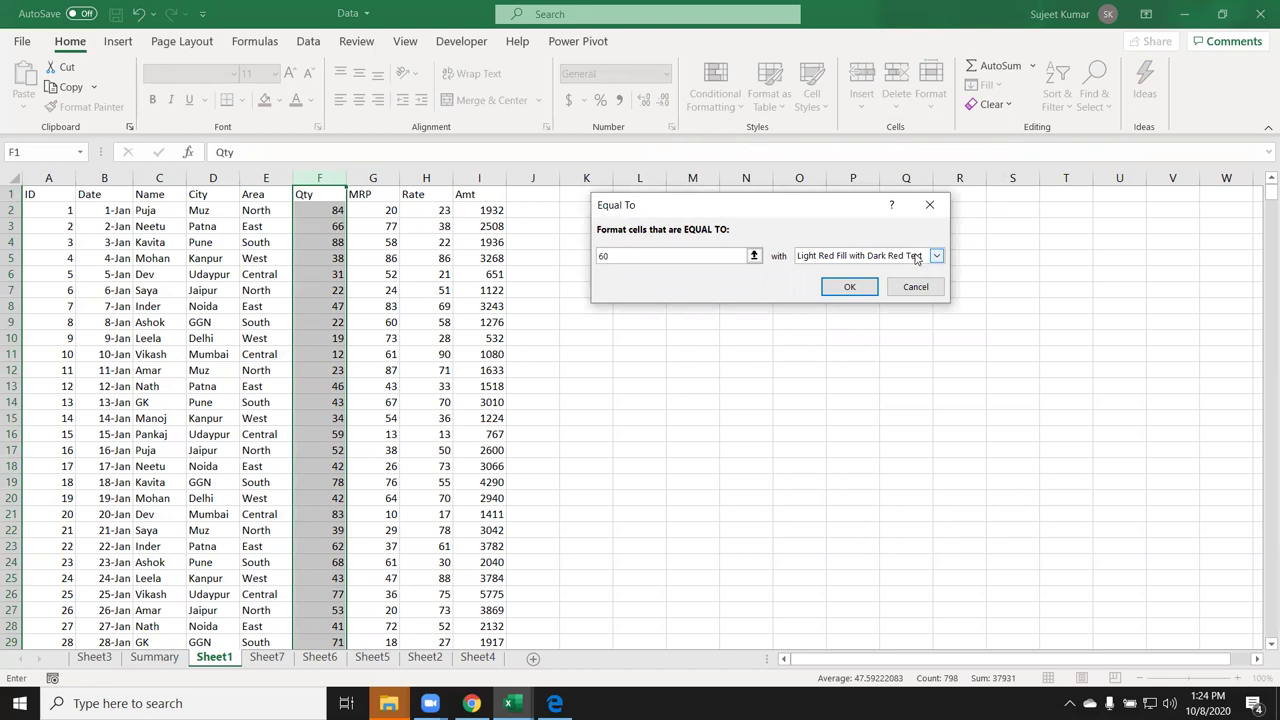
{"action": "key", "text": "BackSpace"}
{"action": "type", "text": "88"}
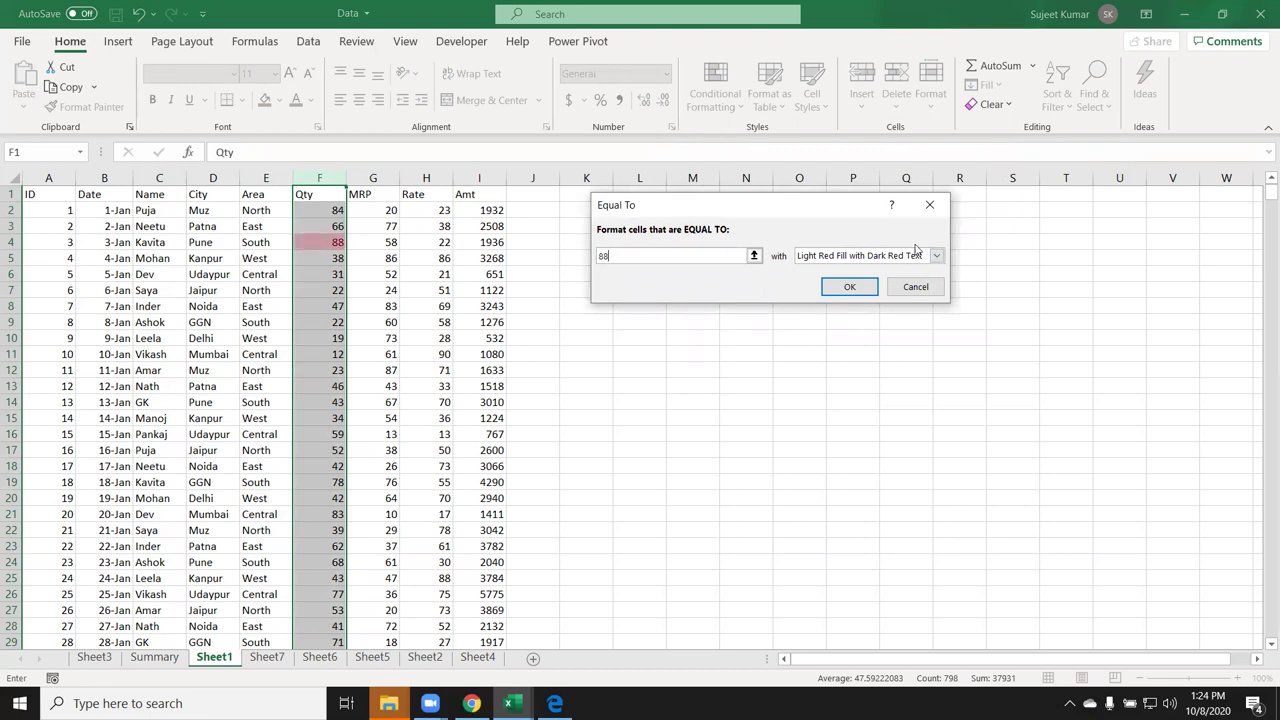
{"action": "key", "text": "Escape"}
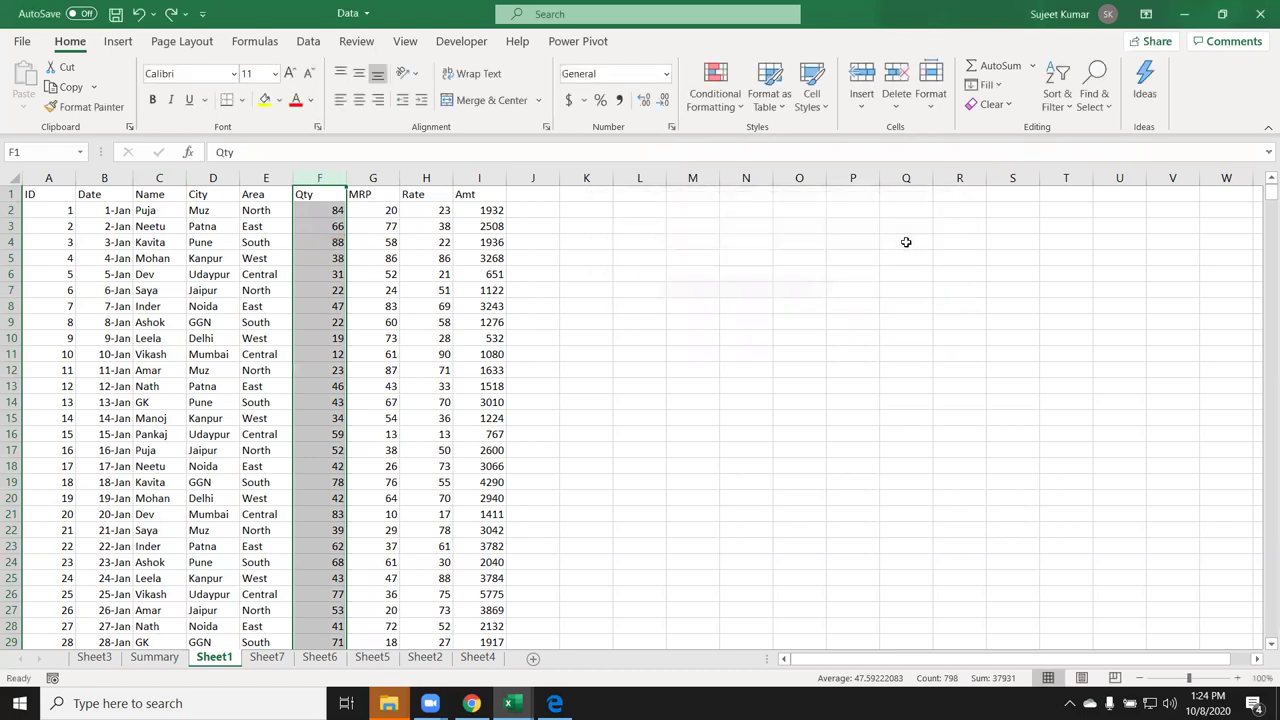
{"action": "left_click", "coordinate": [715, 88]}
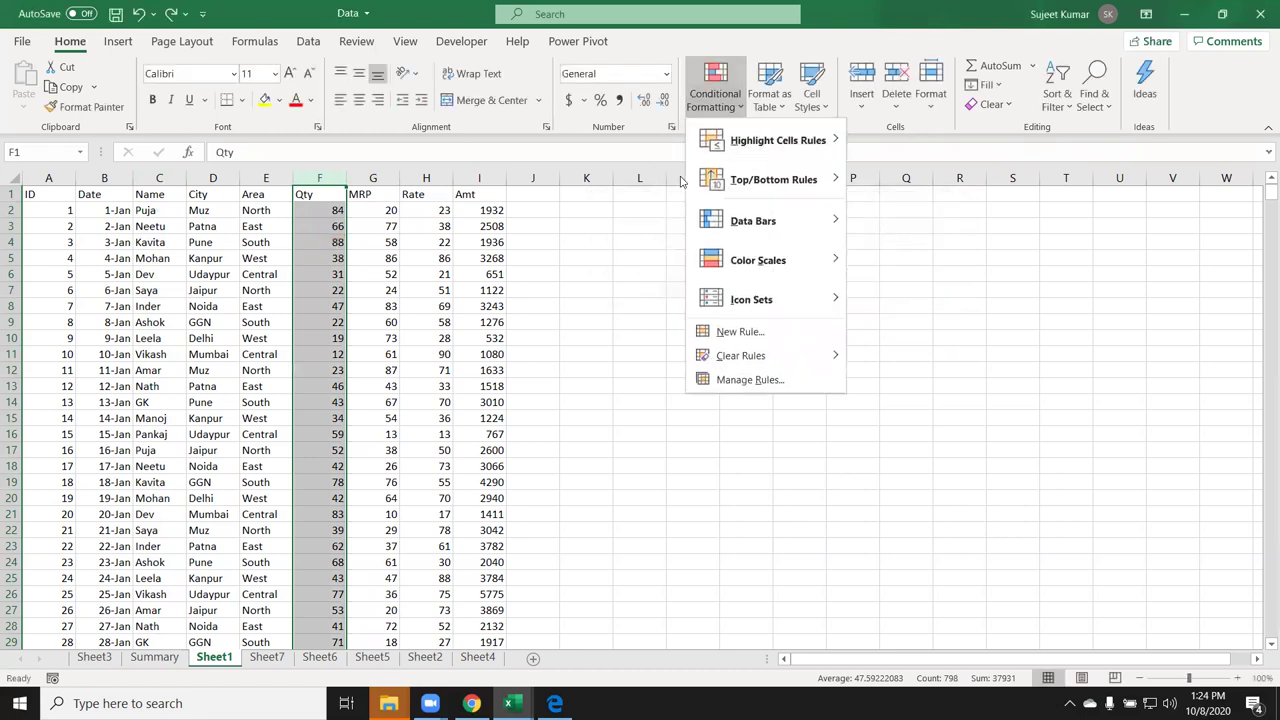
Change D13 from Patna to New Delhi and select the City column D for formatting.
{"action": "key", "text": "Escape"}
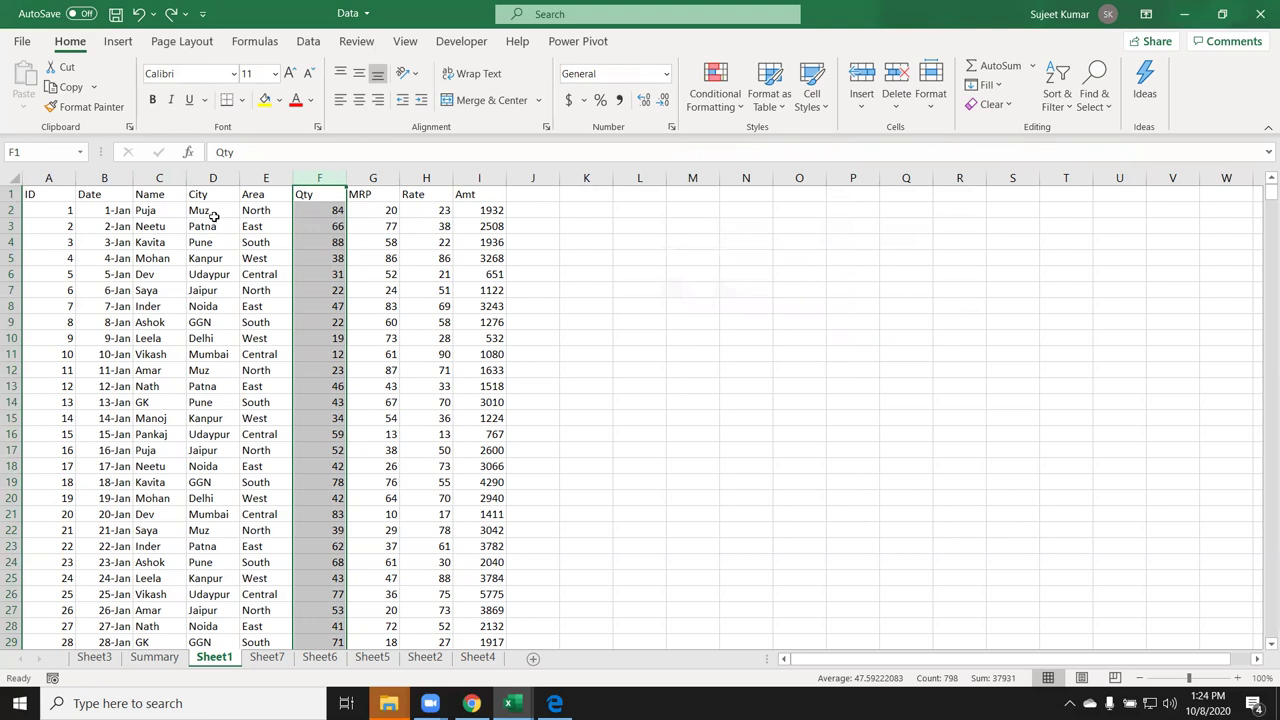
{"action": "left_click", "coordinate": [213, 212]}
{"action": "left_click", "coordinate": [217, 388]}
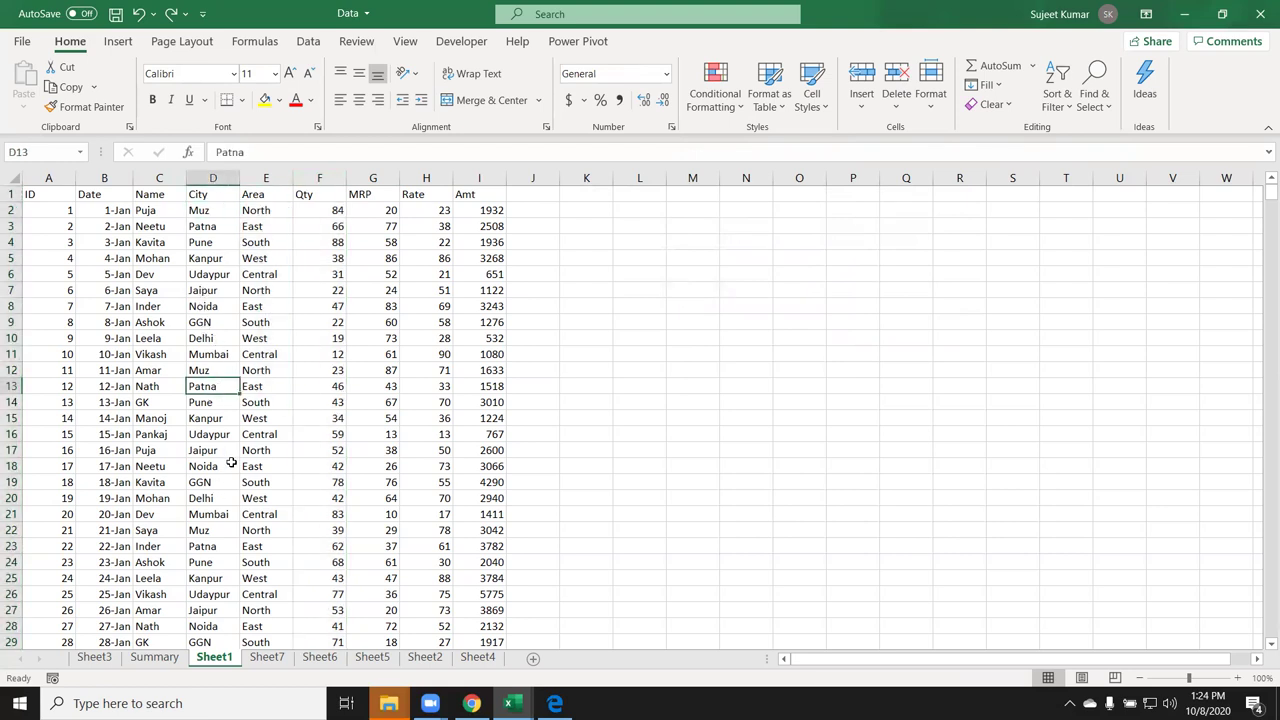
{"action": "type", "text": "New Delhi"}
{"action": "key", "text": "Return"}
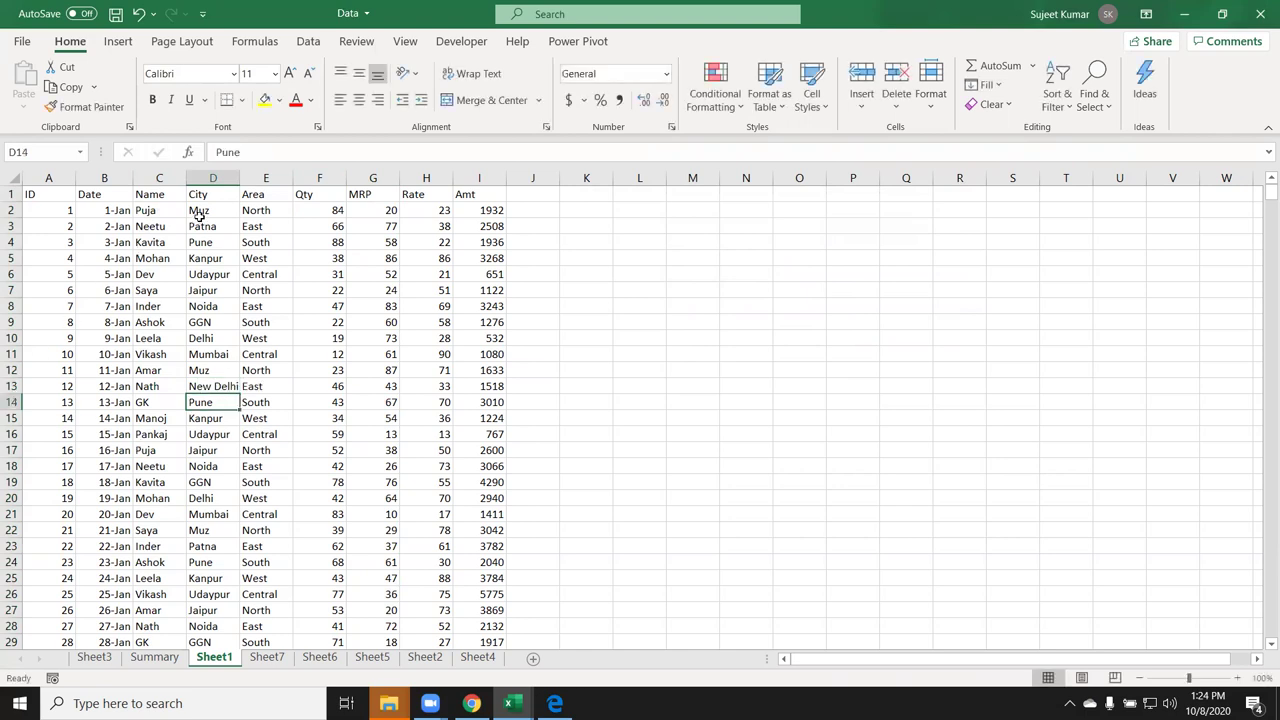
{"action": "left_click", "coordinate": [213, 178]}
{"action": "left_click", "coordinate": [715, 95]}
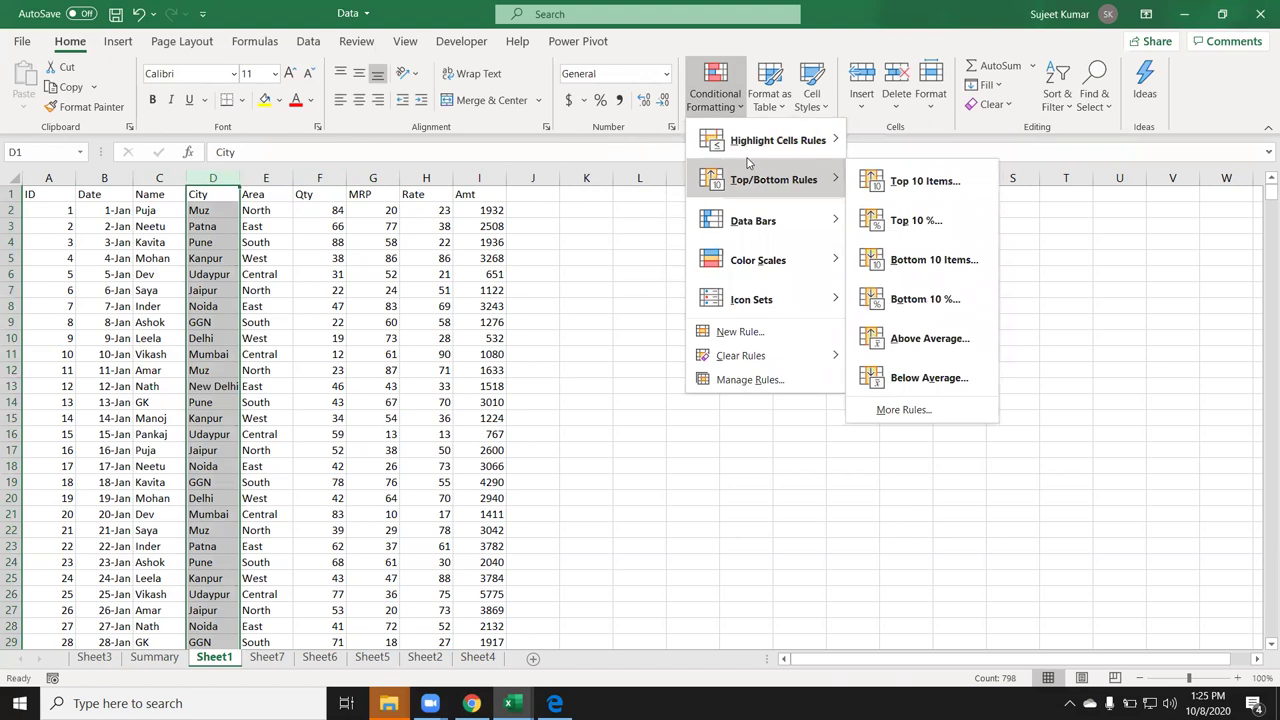
{"action": "mouse_move", "coordinate": [777, 140]}
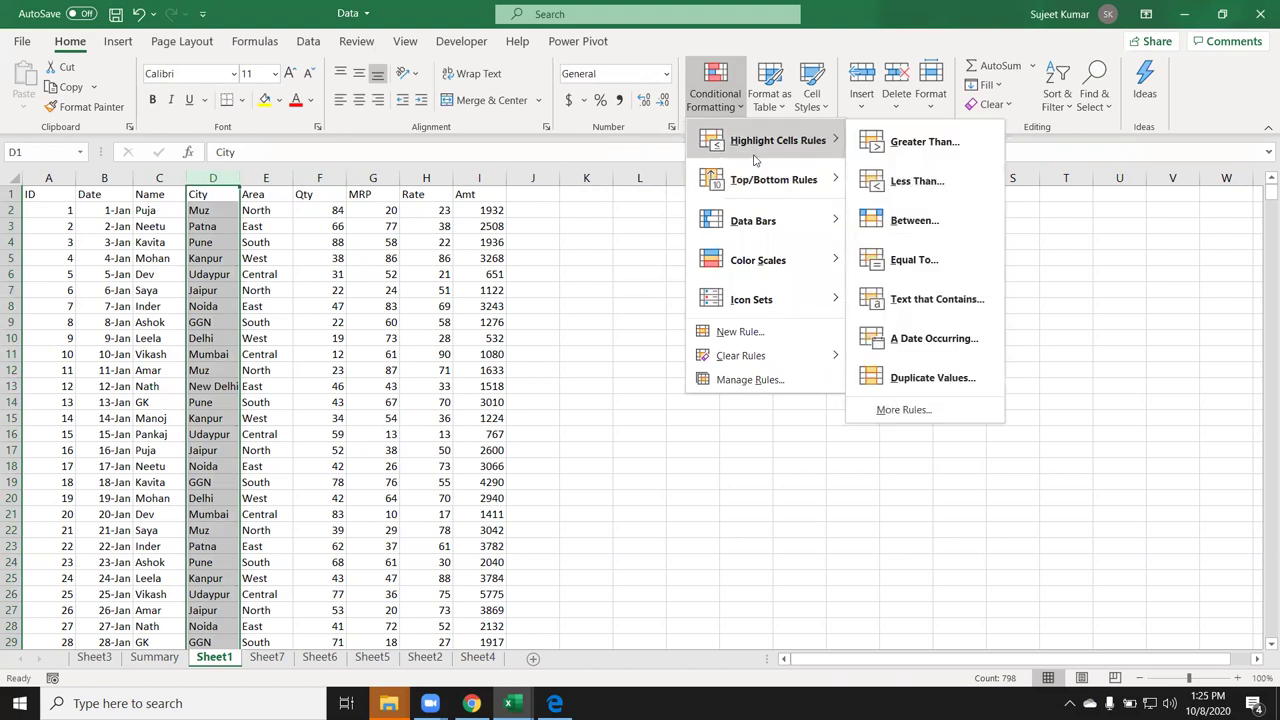
Apply an Equal To 'Delhi' rule to the City column with light red fill and dark red text.
{"action": "left_click", "coordinate": [266, 254]}
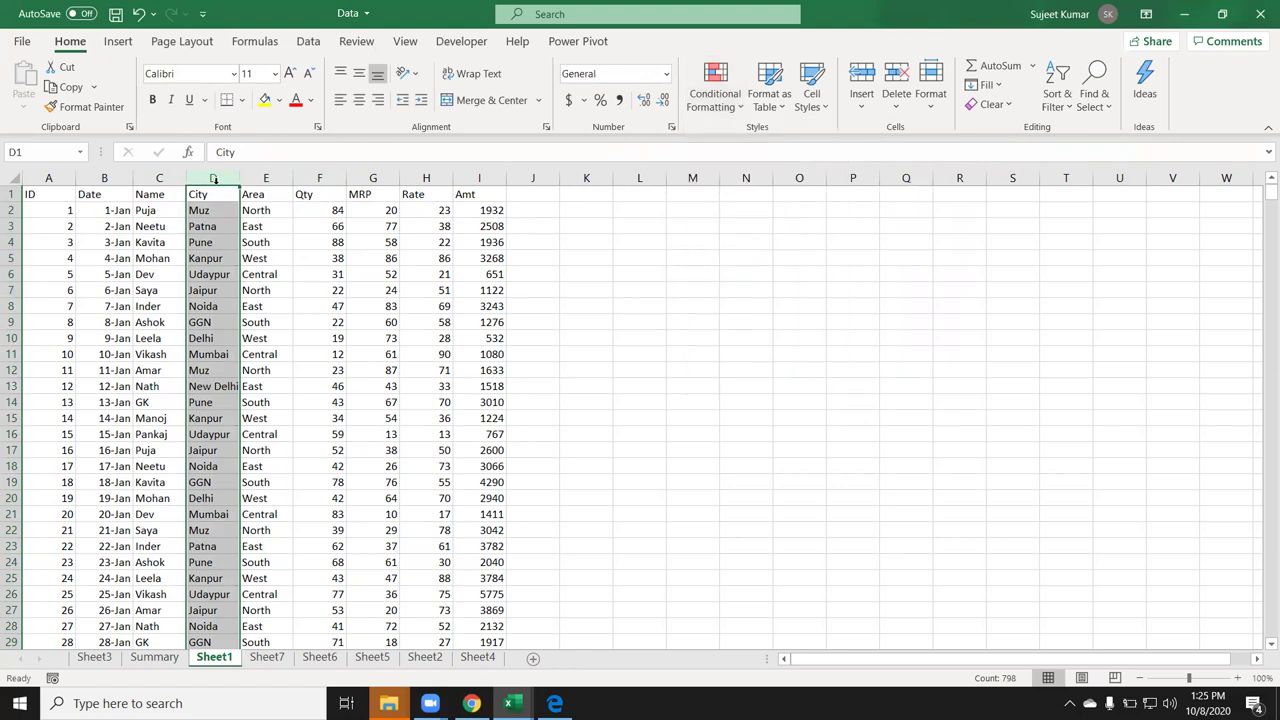
{"action": "left_click", "coordinate": [731, 100]}
{"action": "mouse_move", "coordinate": [777, 140]}
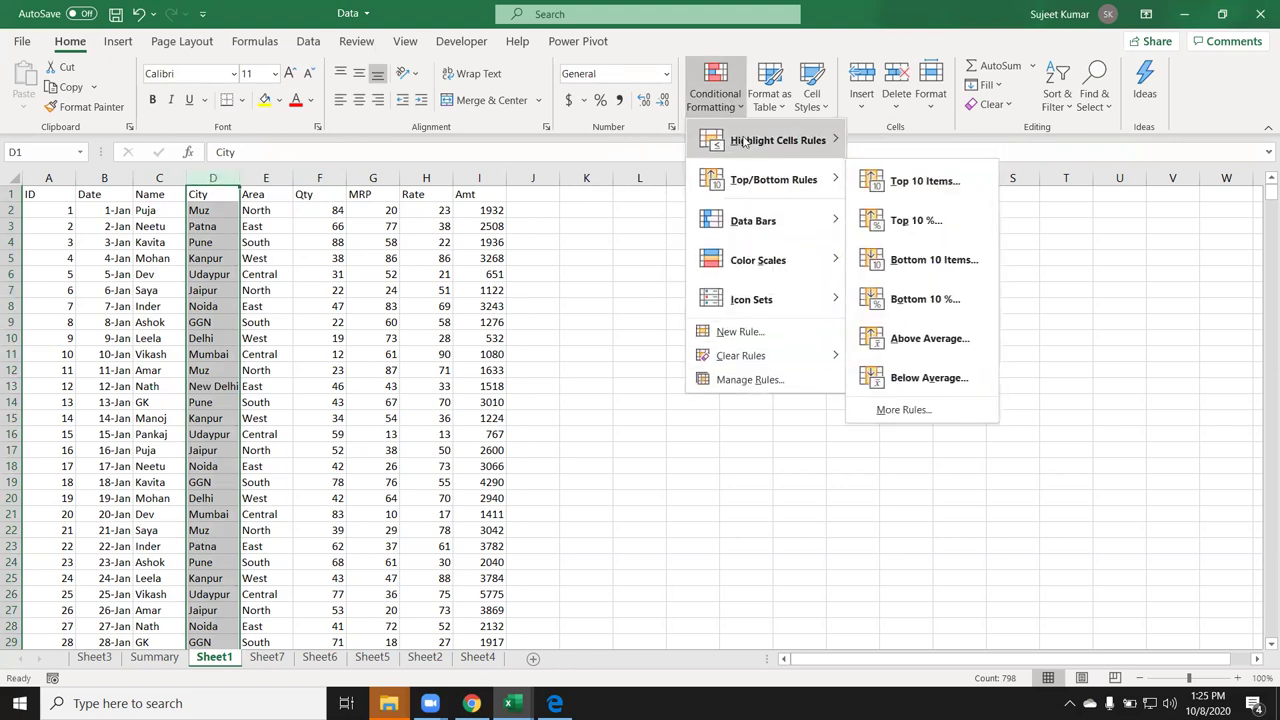
{"action": "left_click", "coordinate": [914, 260]}
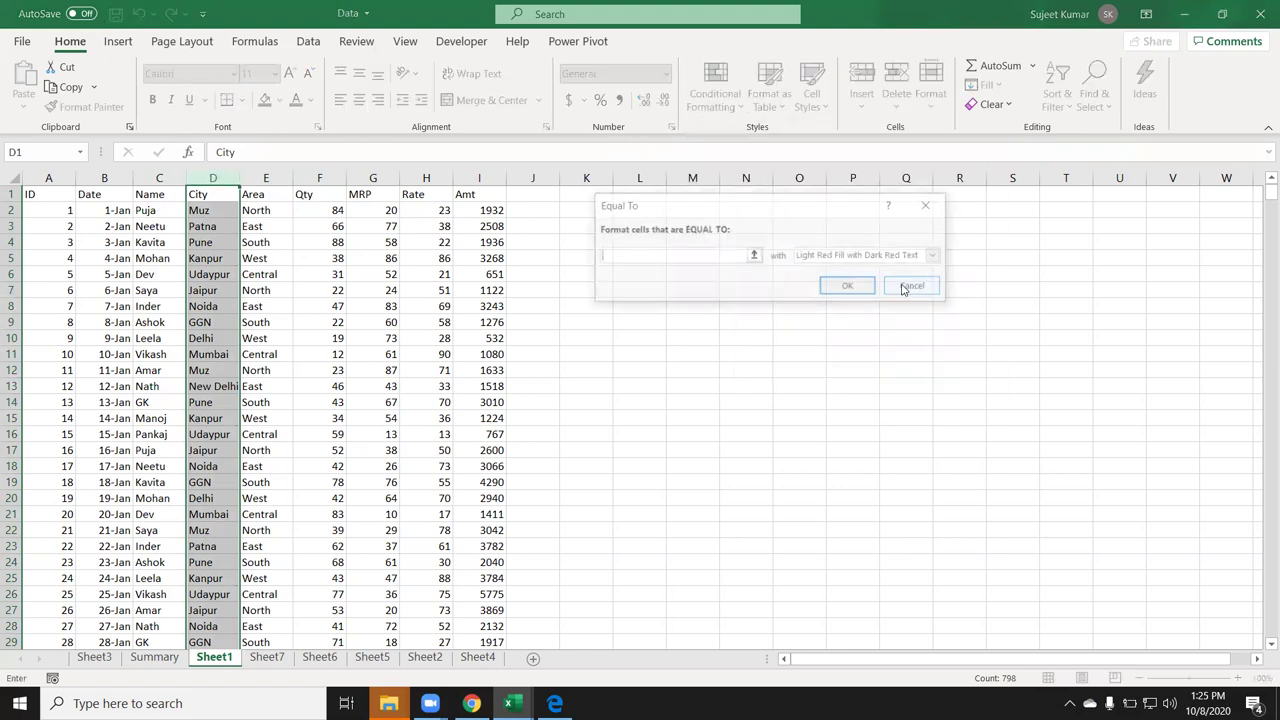
{"action": "type", "text": "New"}
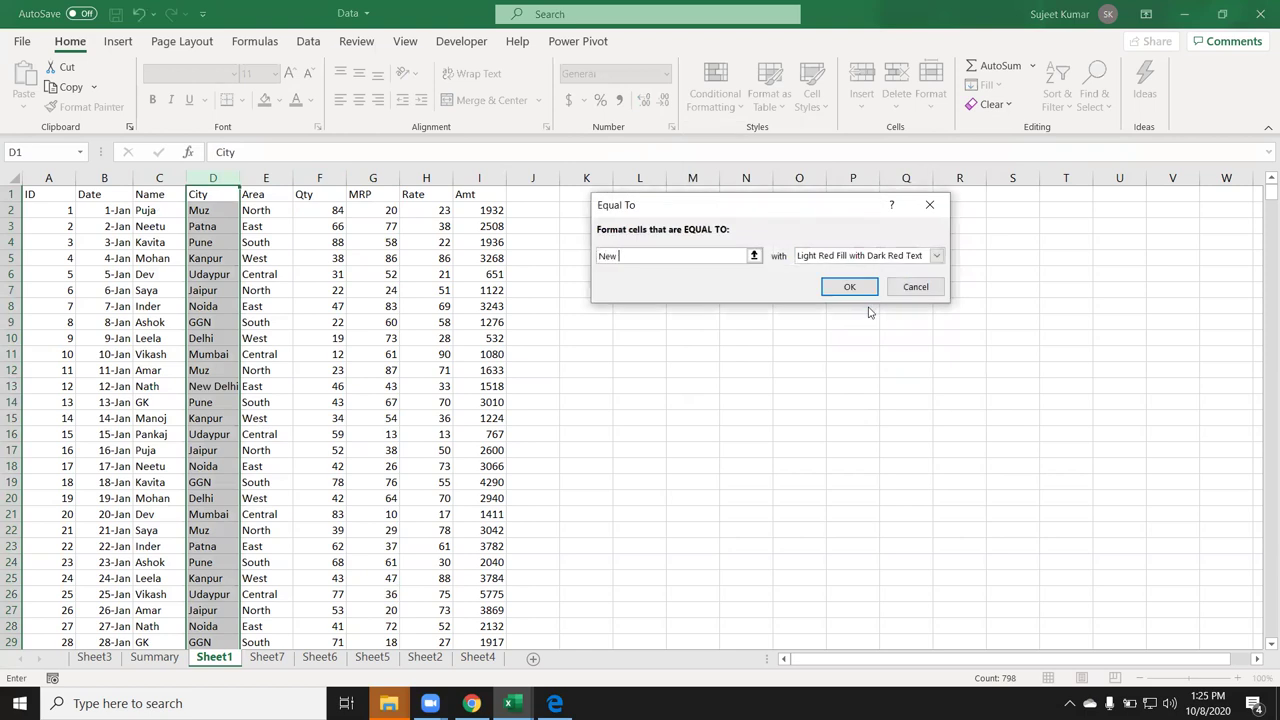
{"action": "key", "text": "BackSpace"}
{"action": "key", "text": "BackSpace"}
{"action": "key", "text": "BackSpace"}
{"action": "key", "text": "BackSpace"}
{"action": "type", "text": "Delhi"}
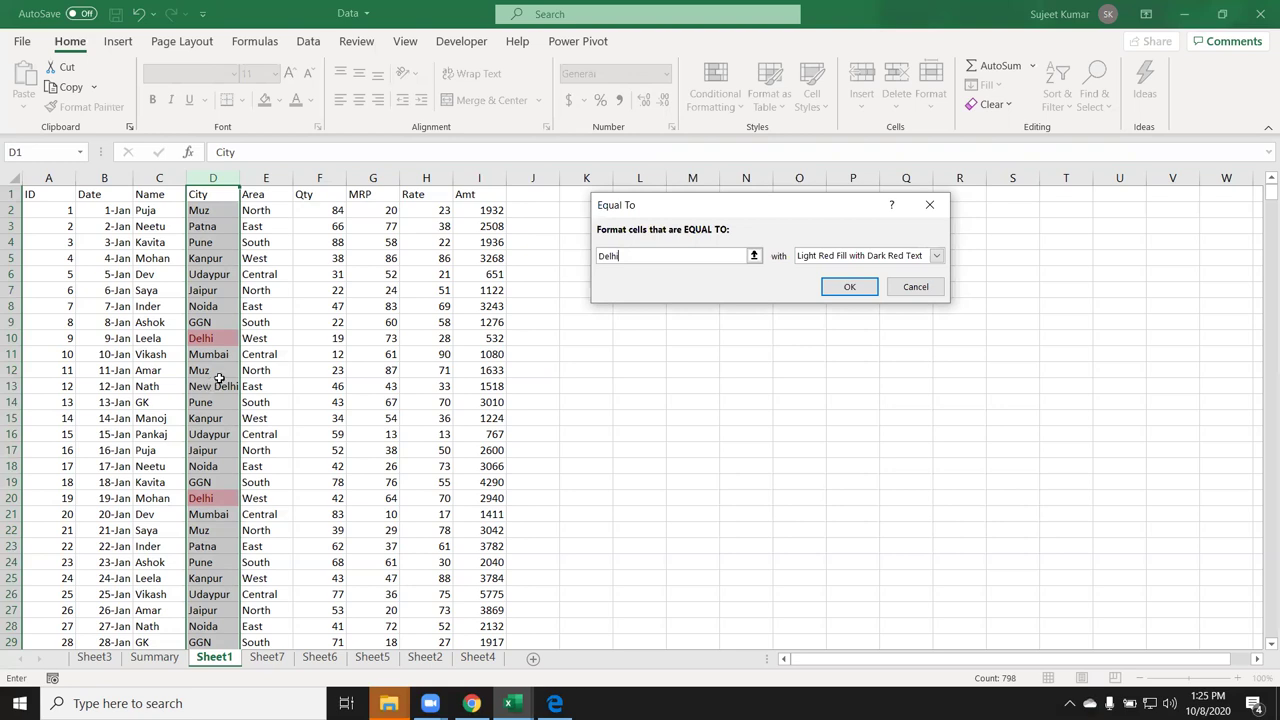
{"action": "left_click_drag", "start_coordinate": [745, 256], "coordinate": [558, 244]}
{"action": "key", "text": "Return"}
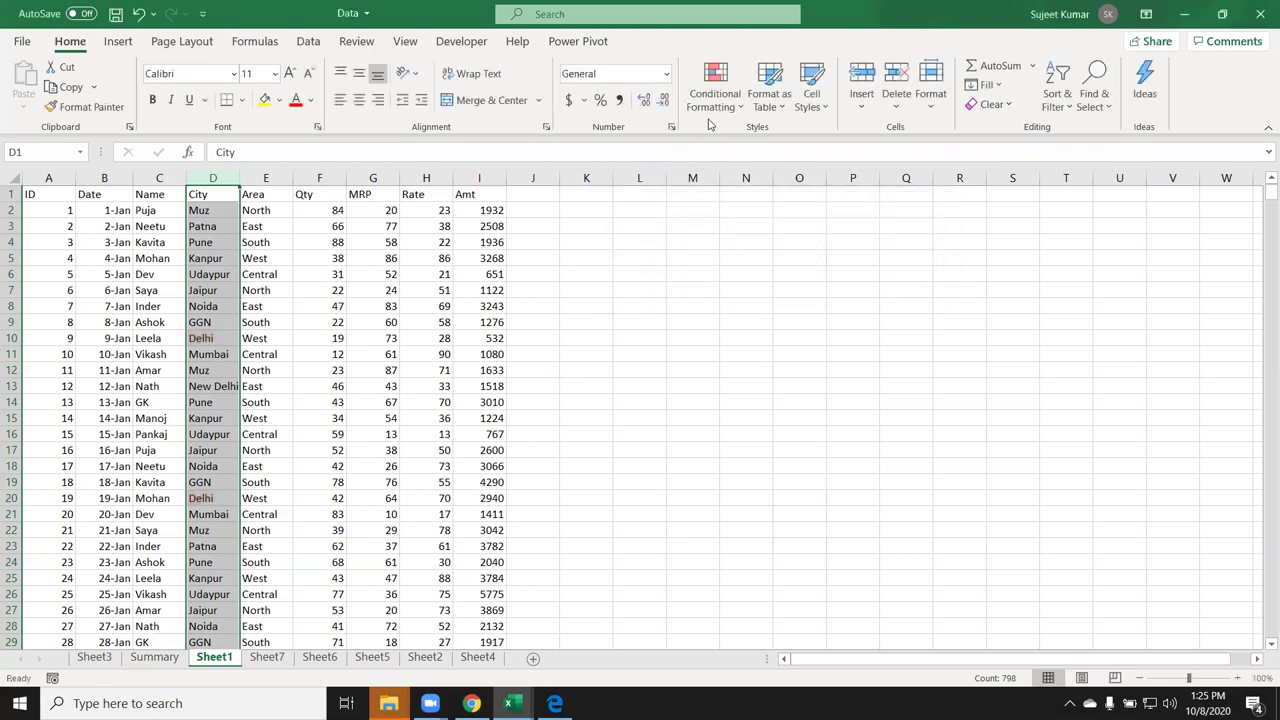
{"action": "left_click", "coordinate": [708, 117]}
{"action": "mouse_move", "coordinate": [770, 140]}
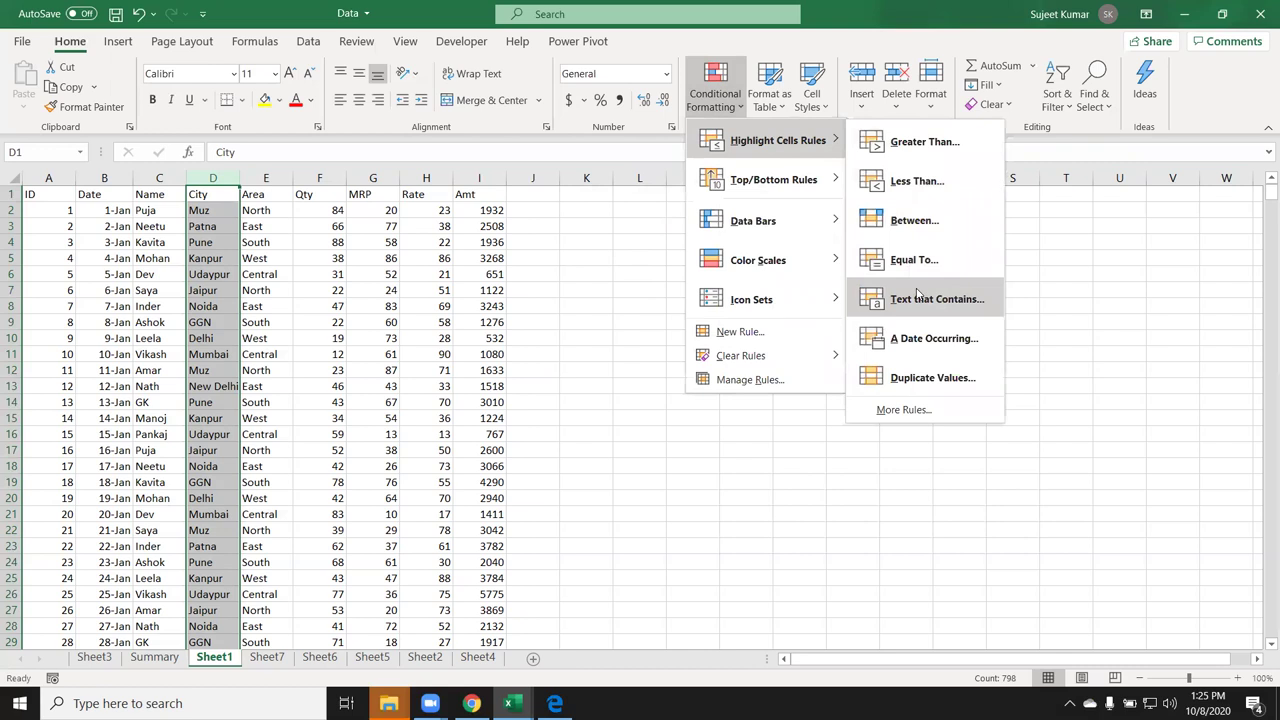
Preview a Text that Contains 'Delhi' highlight on City cells, then dismiss it.
{"action": "left_click", "coordinate": [917, 296]}
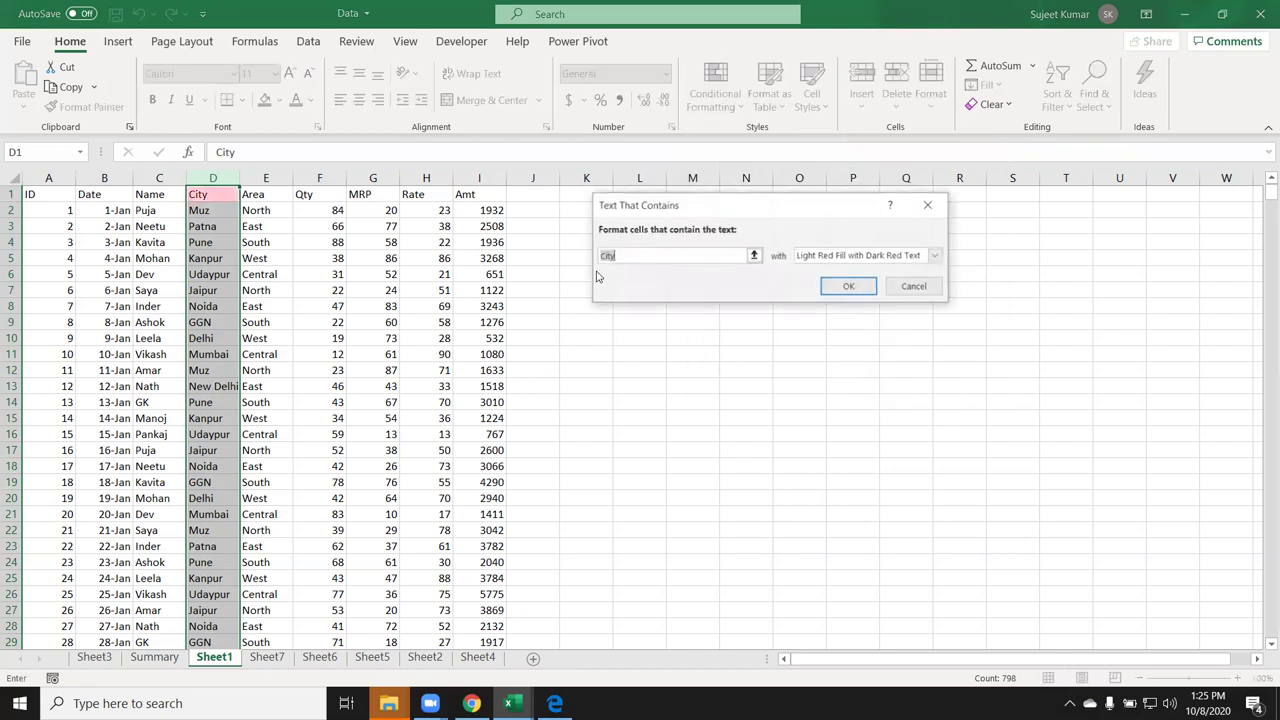
{"action": "type", "text": "Delhi"}
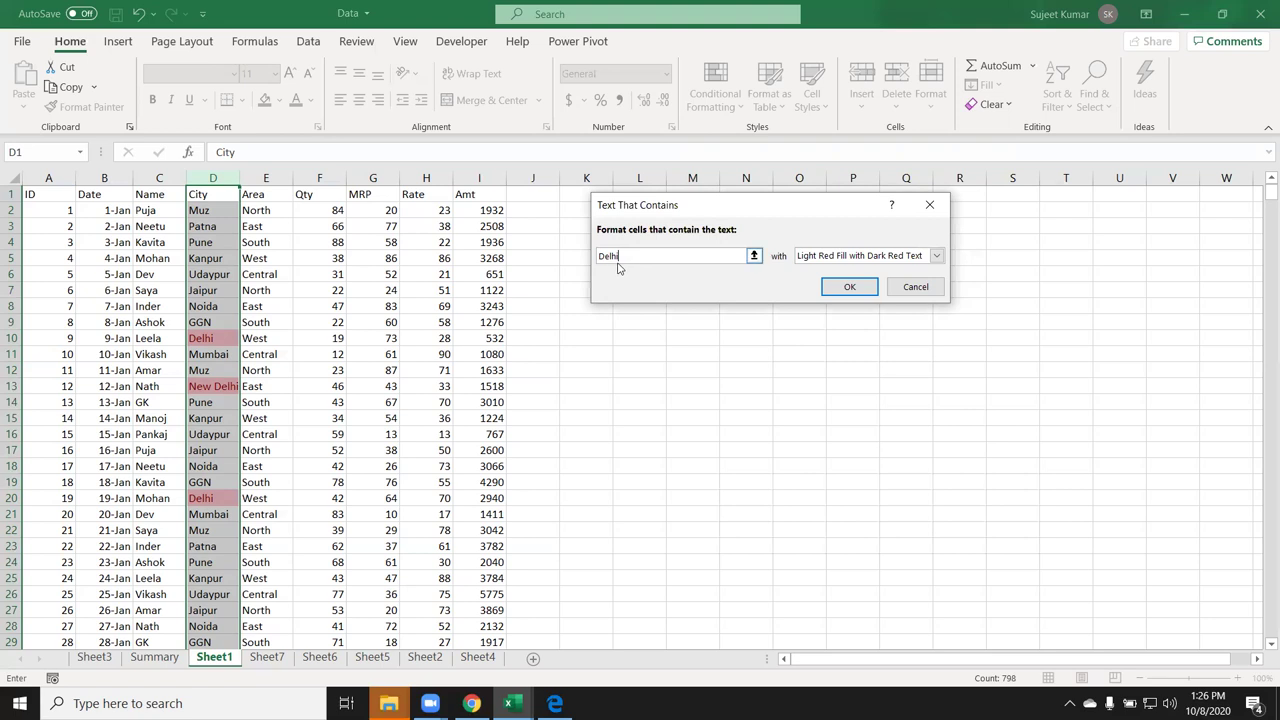
{"action": "key", "text": "Return"}
{"action": "left_click", "coordinate": [715, 90]}
{"action": "mouse_move", "coordinate": [777, 140]}
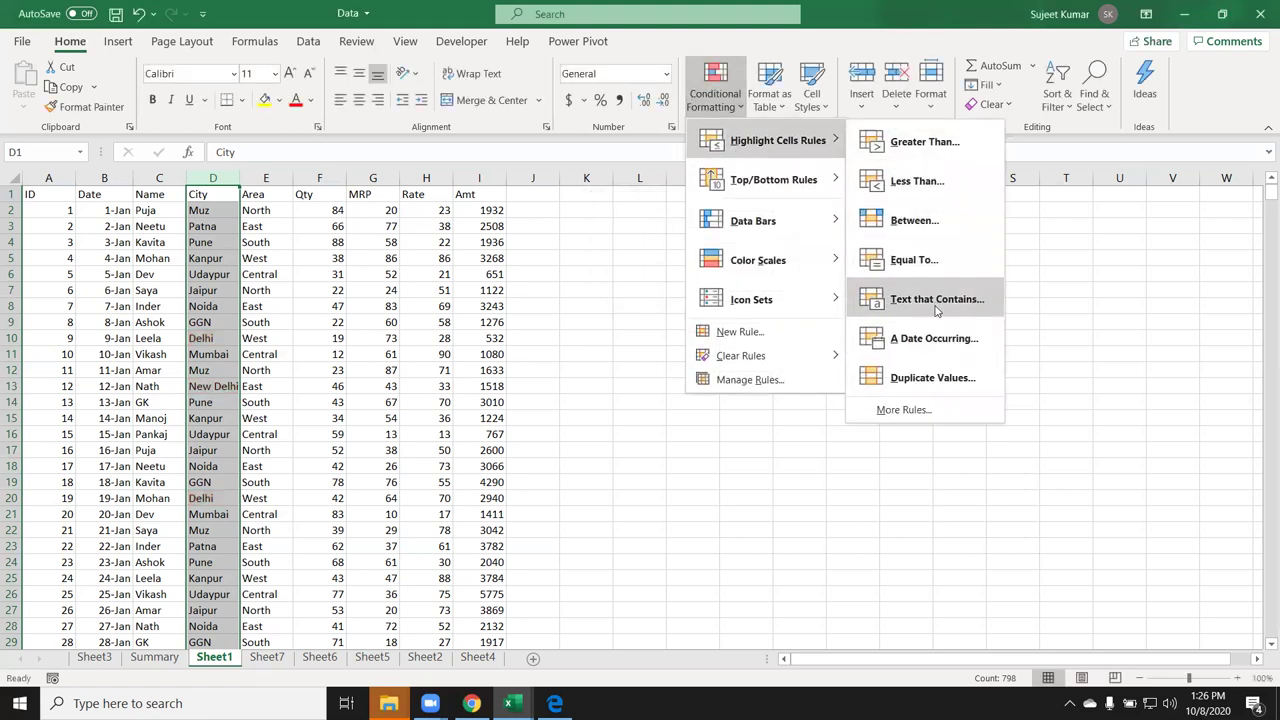
Change B2 to 10/1/2020 and fill the Date column down with consecutive daily dates.
{"action": "left_click", "coordinate": [118, 211]}
{"action": "left_click", "coordinate": [117, 211]}
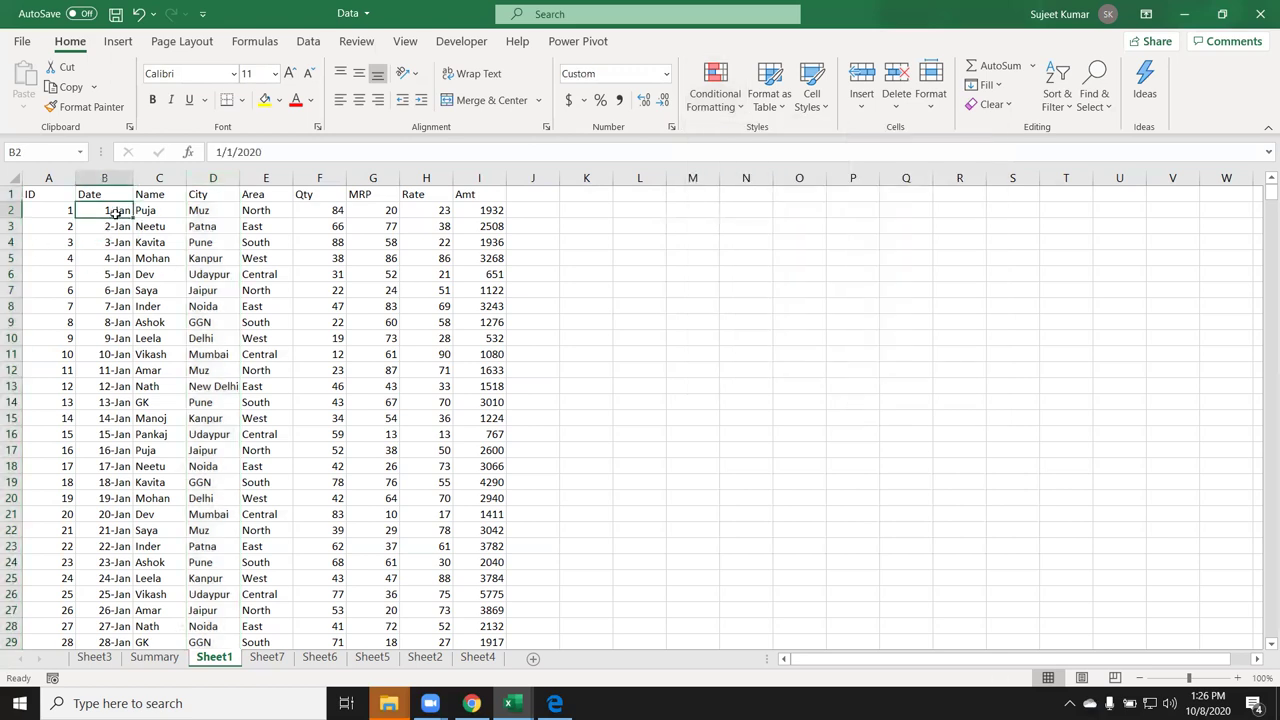
{"action": "double_click", "coordinate": [117, 211]}
{"action": "type", "text": "0/1"}
{"action": "key", "text": "Return"}
{"action": "left_click", "coordinate": [114, 212]}
{"action": "double_click", "coordinate": [132, 218]}
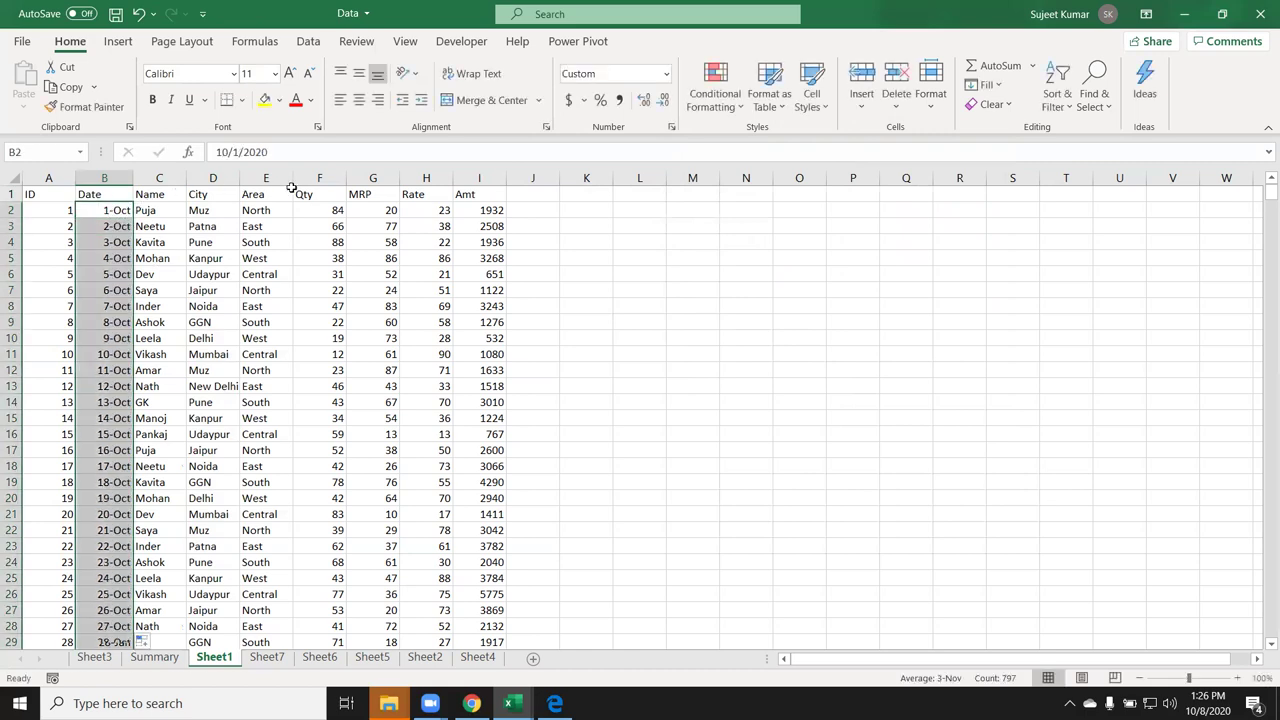
Preview a Greater Than 10/10 highlight on the dates, then cancel it without applying.
{"action": "left_click", "coordinate": [715, 95]}
{"action": "mouse_move", "coordinate": [770, 140]}
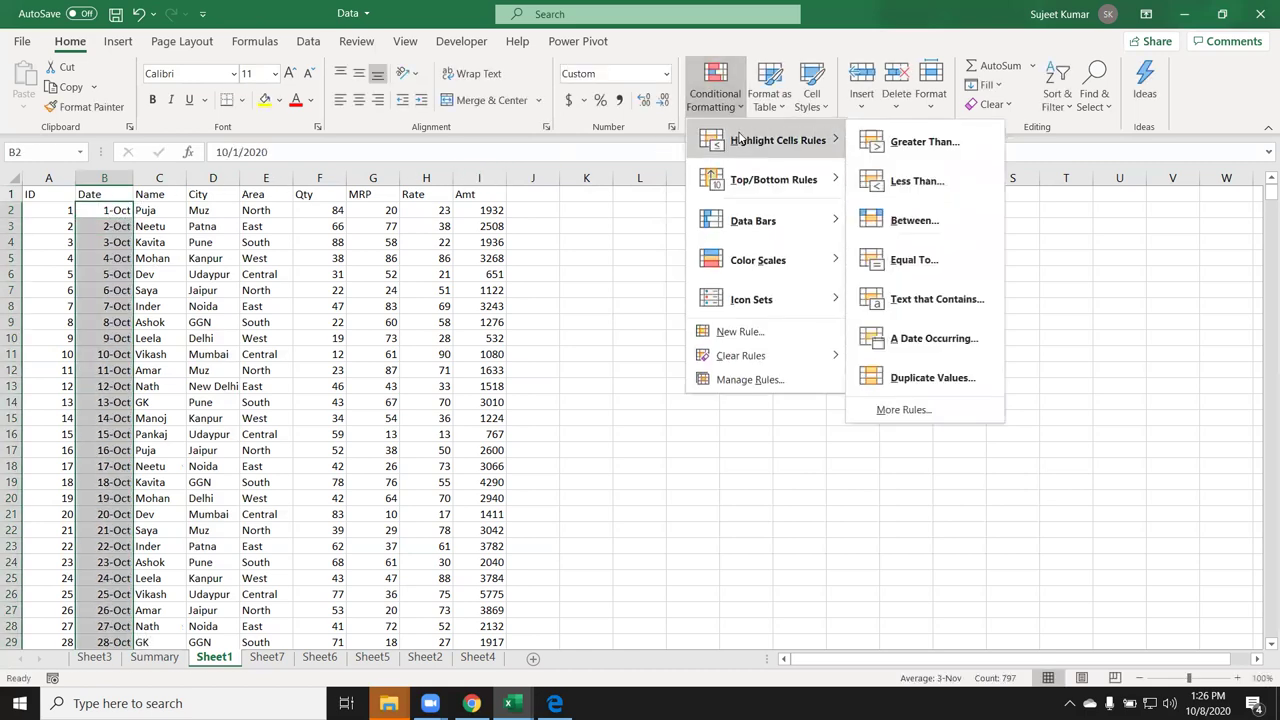
{"action": "left_click", "coordinate": [911, 150]}
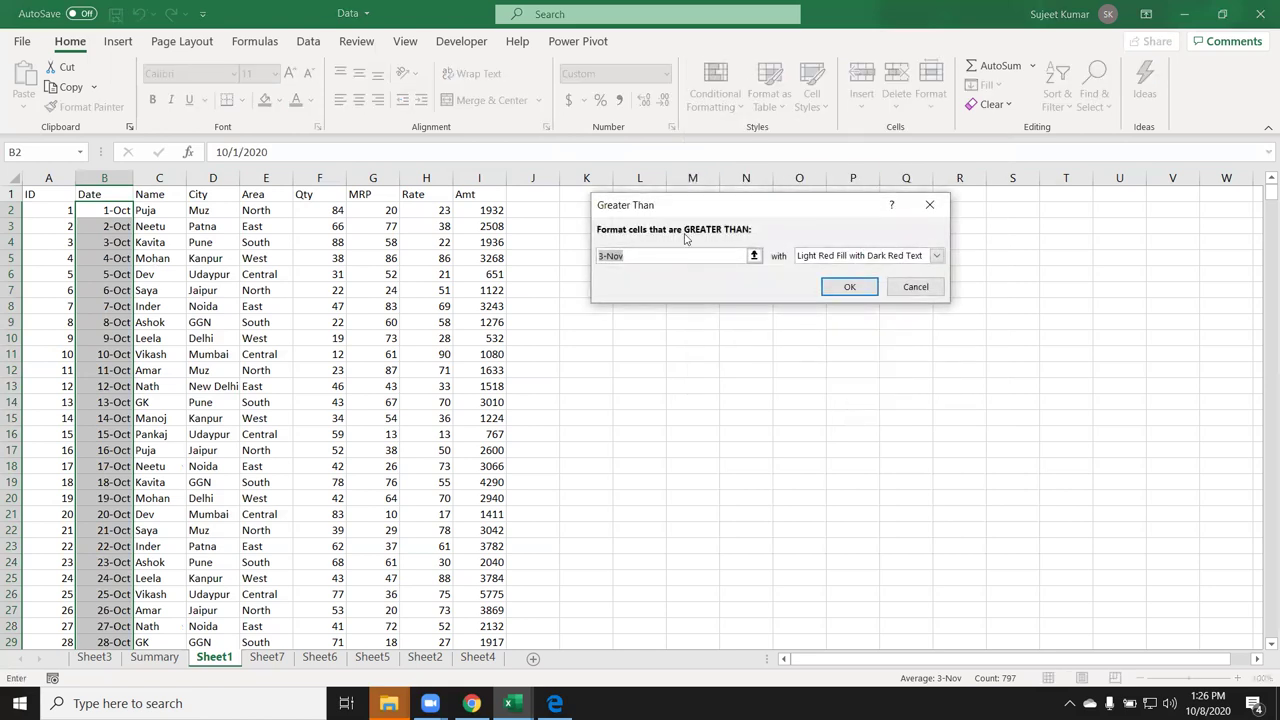
{"action": "type", "text": "10/1"}
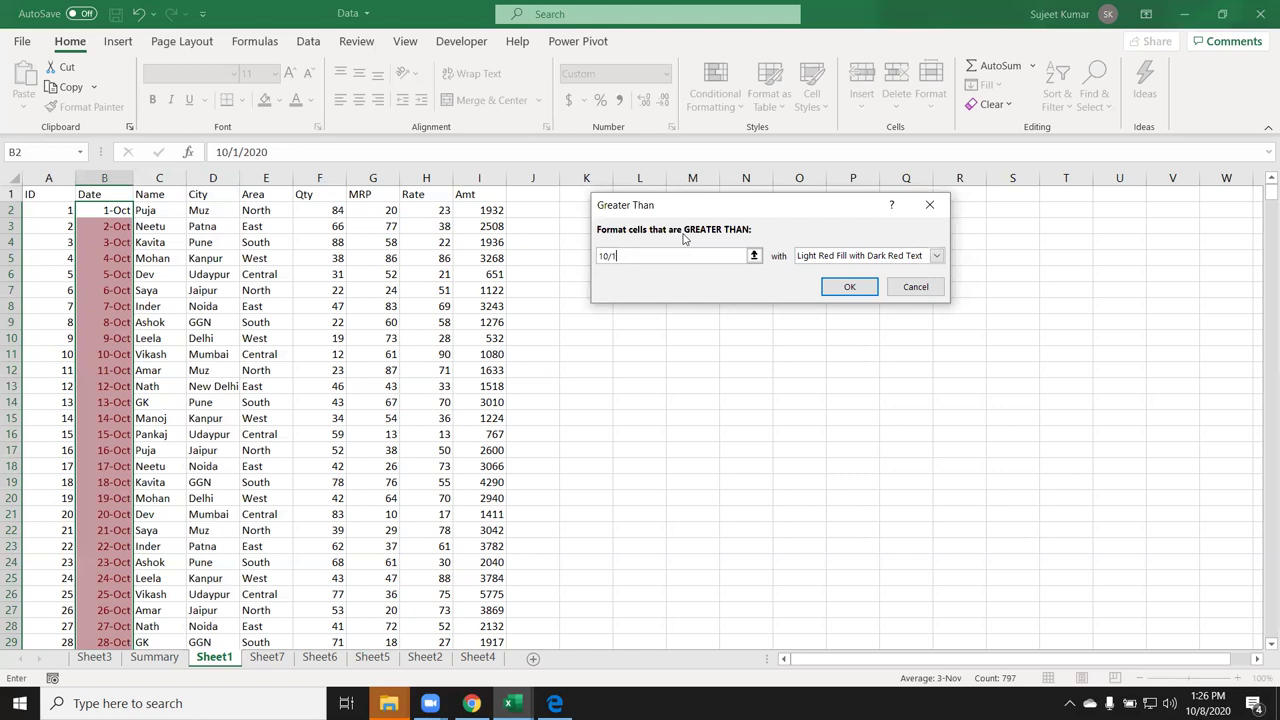
{"action": "type", "text": "0"}
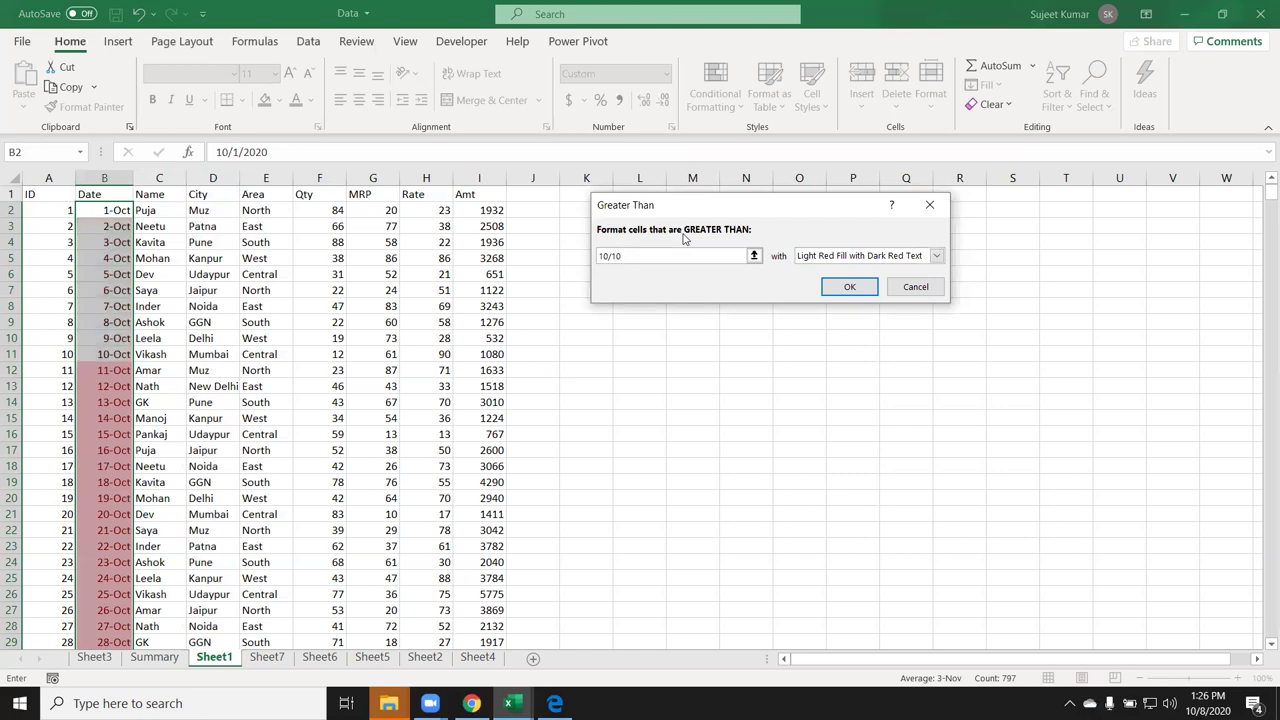
{"action": "key", "text": "Escape"}
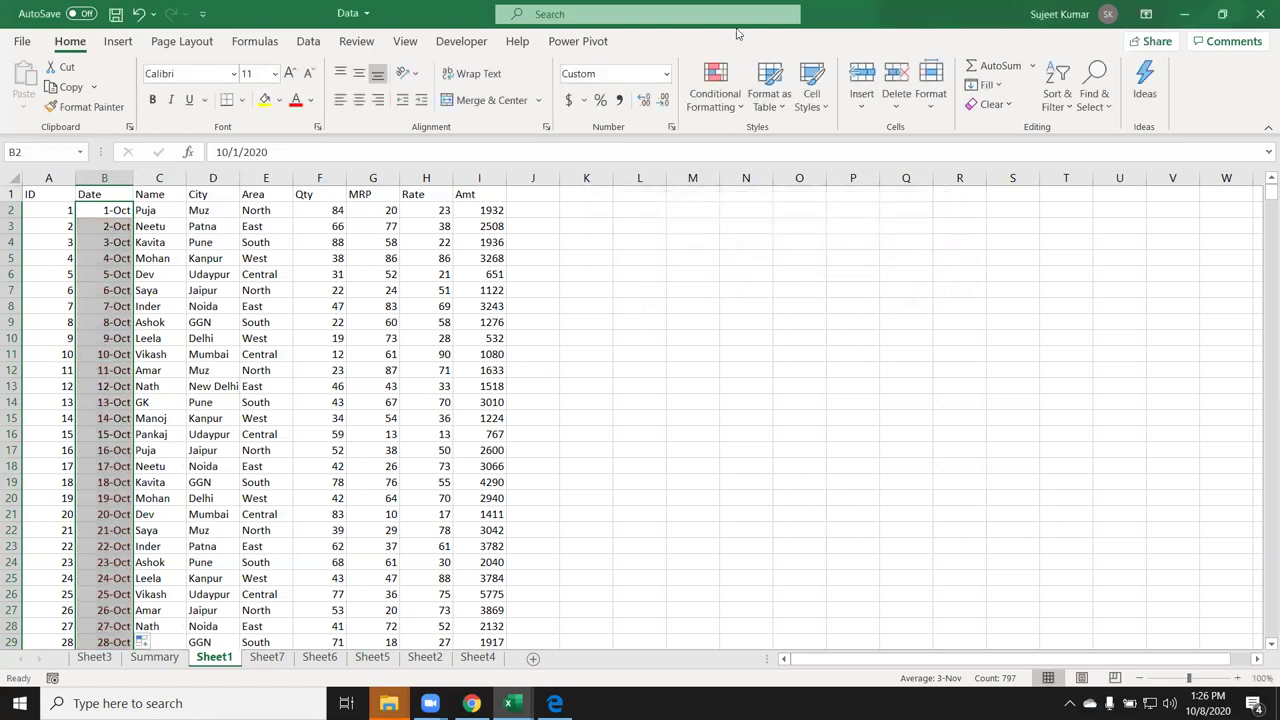
{"action": "left_click", "coordinate": [715, 90]}
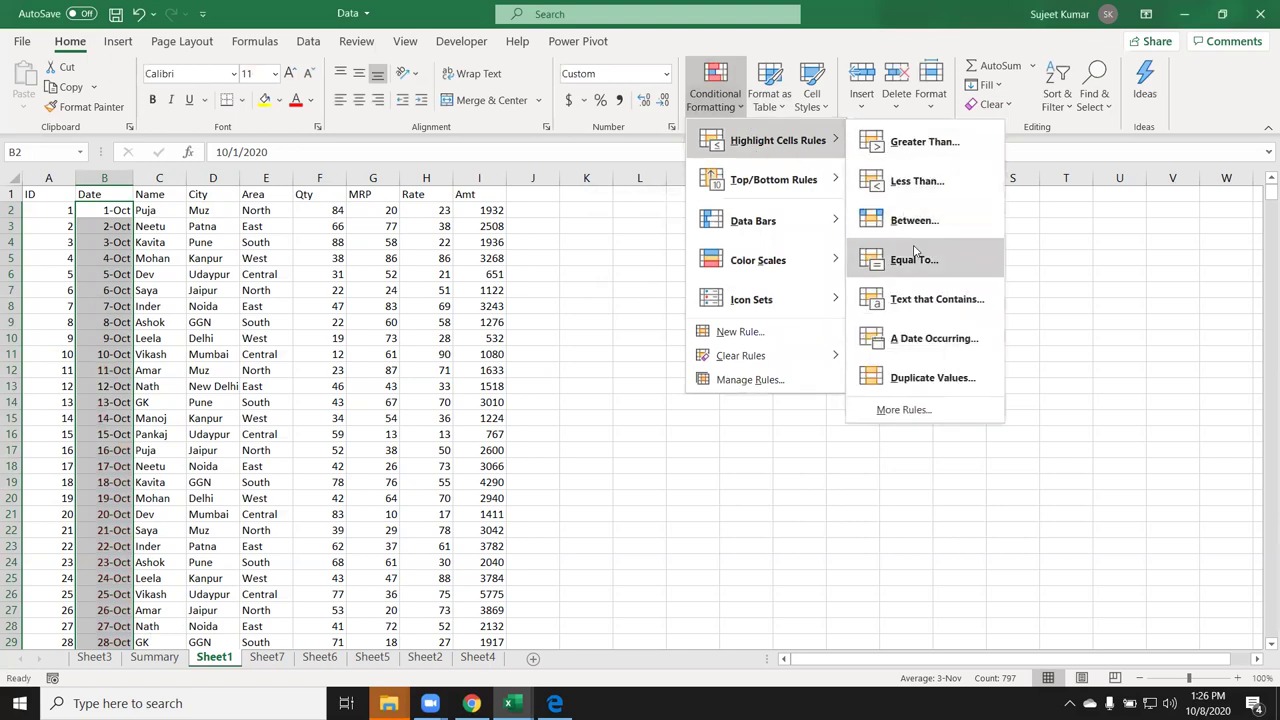
{"action": "left_click", "coordinate": [908, 260]}
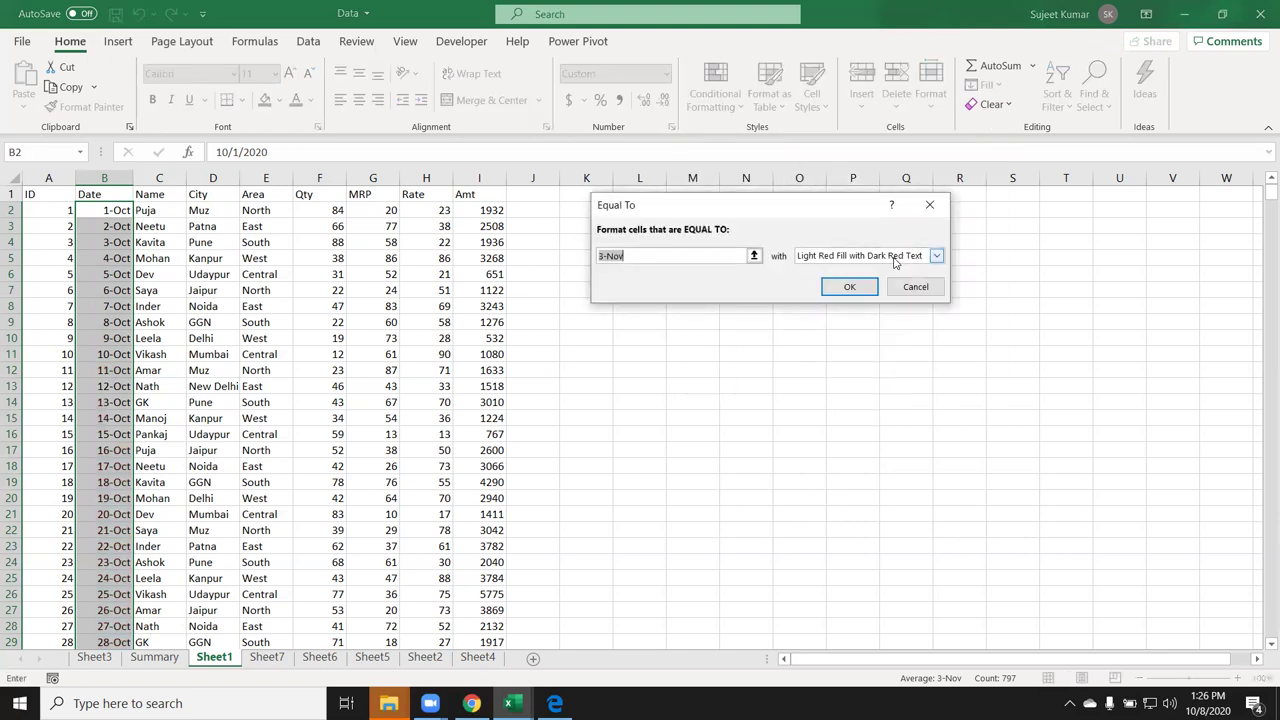
{"action": "type", "text": "10/8"}
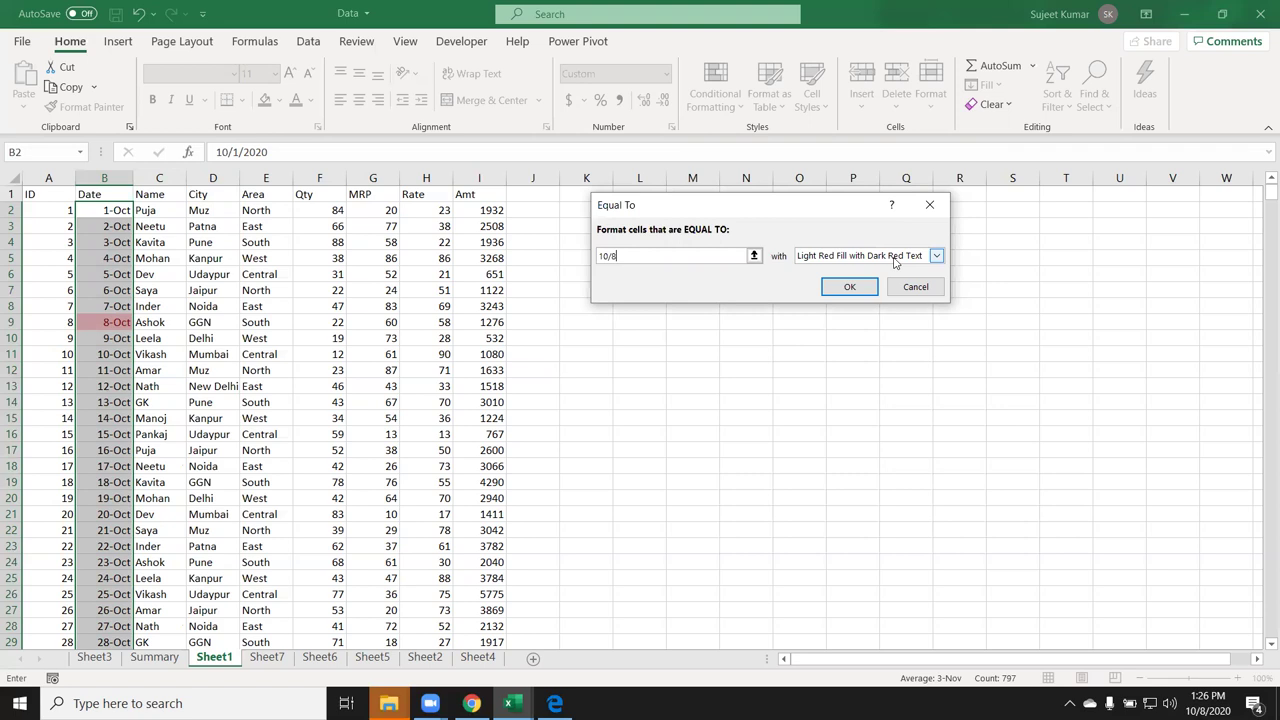
{"action": "key", "text": "Escape"}
{"action": "left_click", "coordinate": [715, 100]}
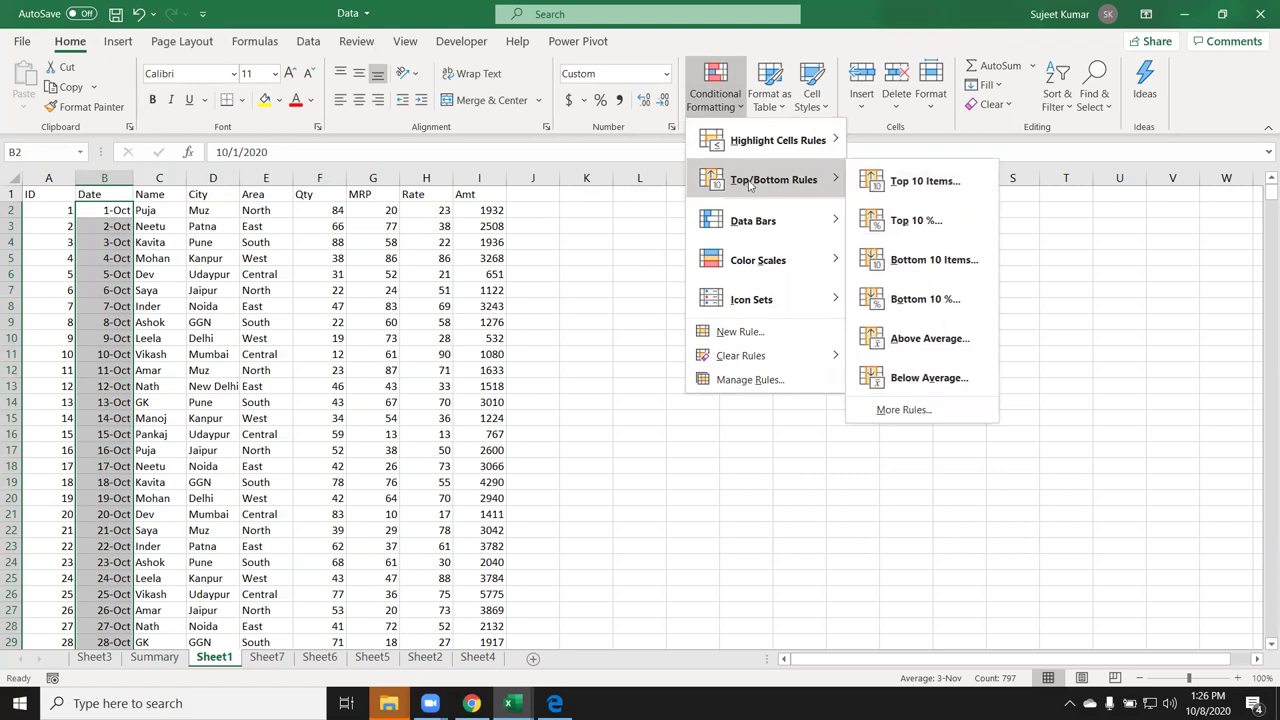
{"action": "mouse_move", "coordinate": [776, 140]}
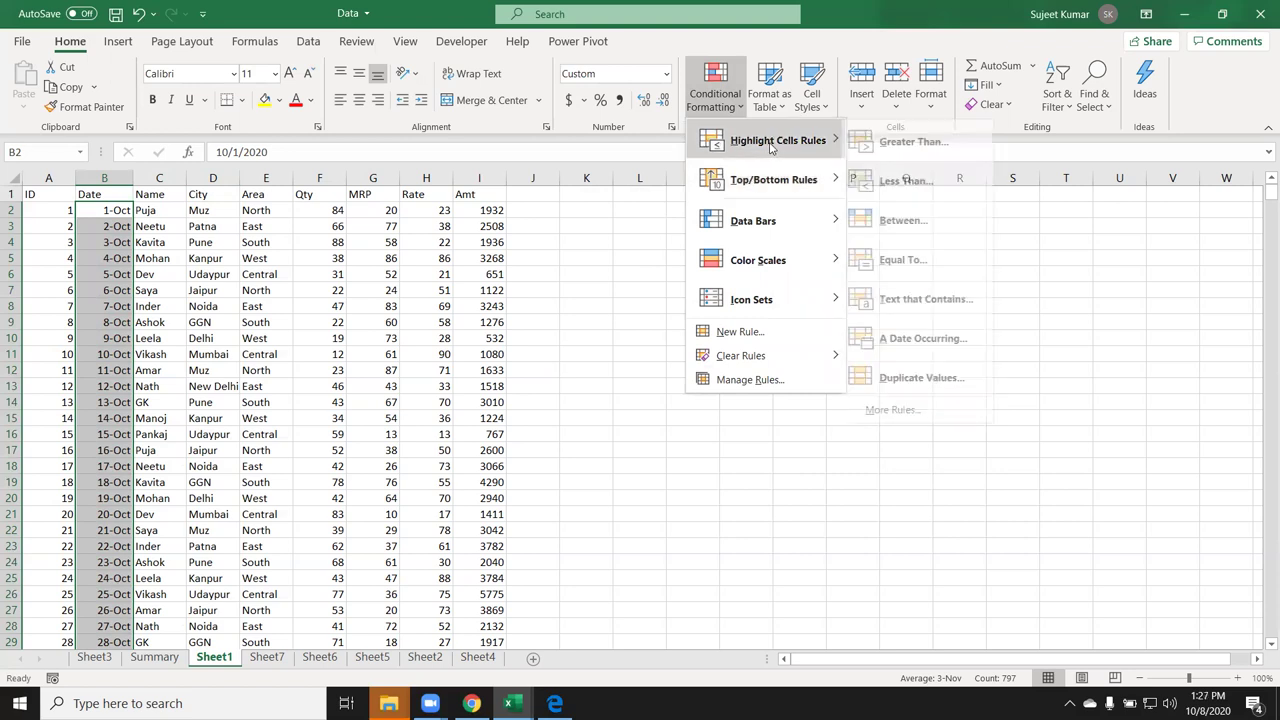
{"action": "left_click", "coordinate": [911, 340]}
{"action": "left_click", "coordinate": [657, 240]}
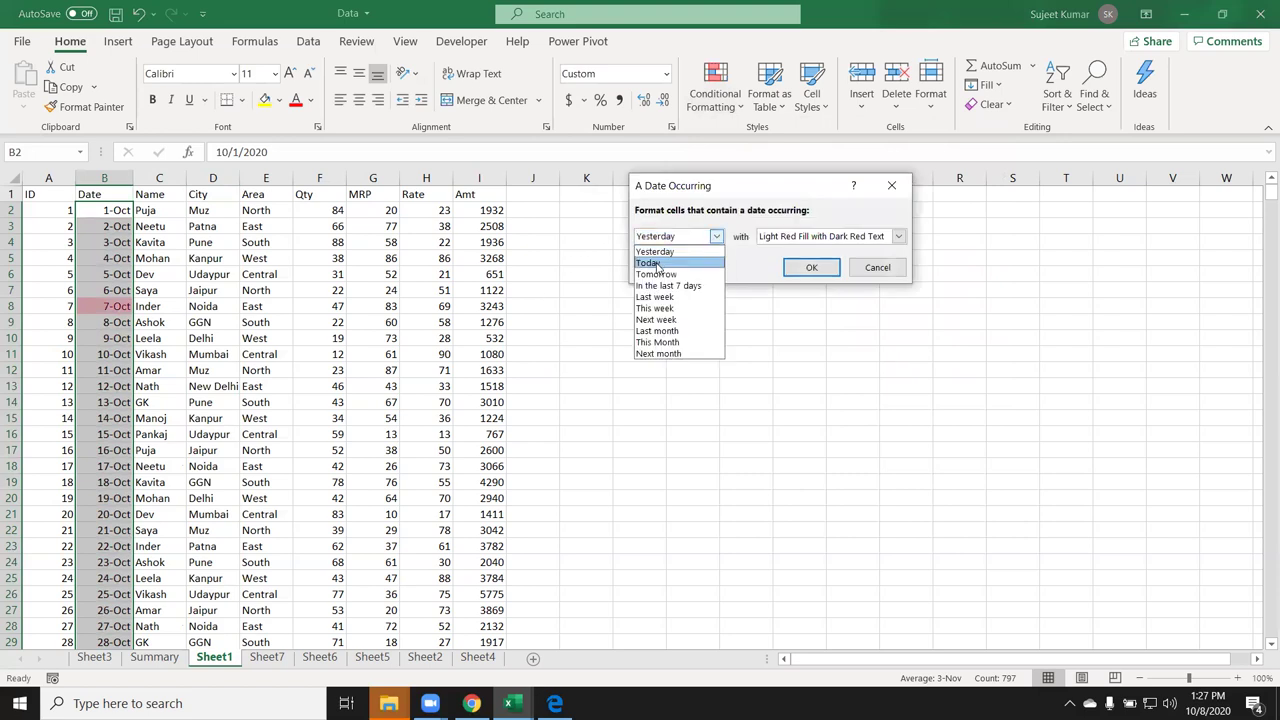
{"action": "left_click", "coordinate": [657, 263]}
{"action": "left_click", "coordinate": [663, 240]}
{"action": "left_click", "coordinate": [661, 274]}
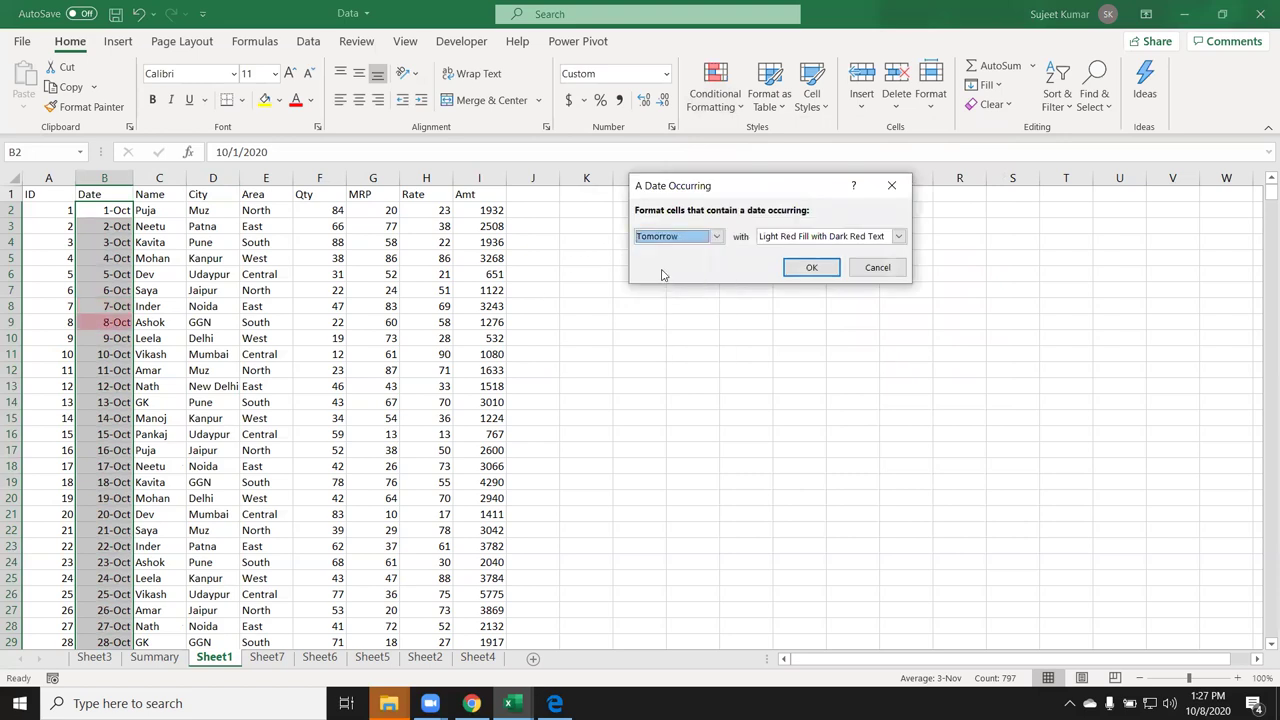
{"action": "left_click", "coordinate": [657, 240]}
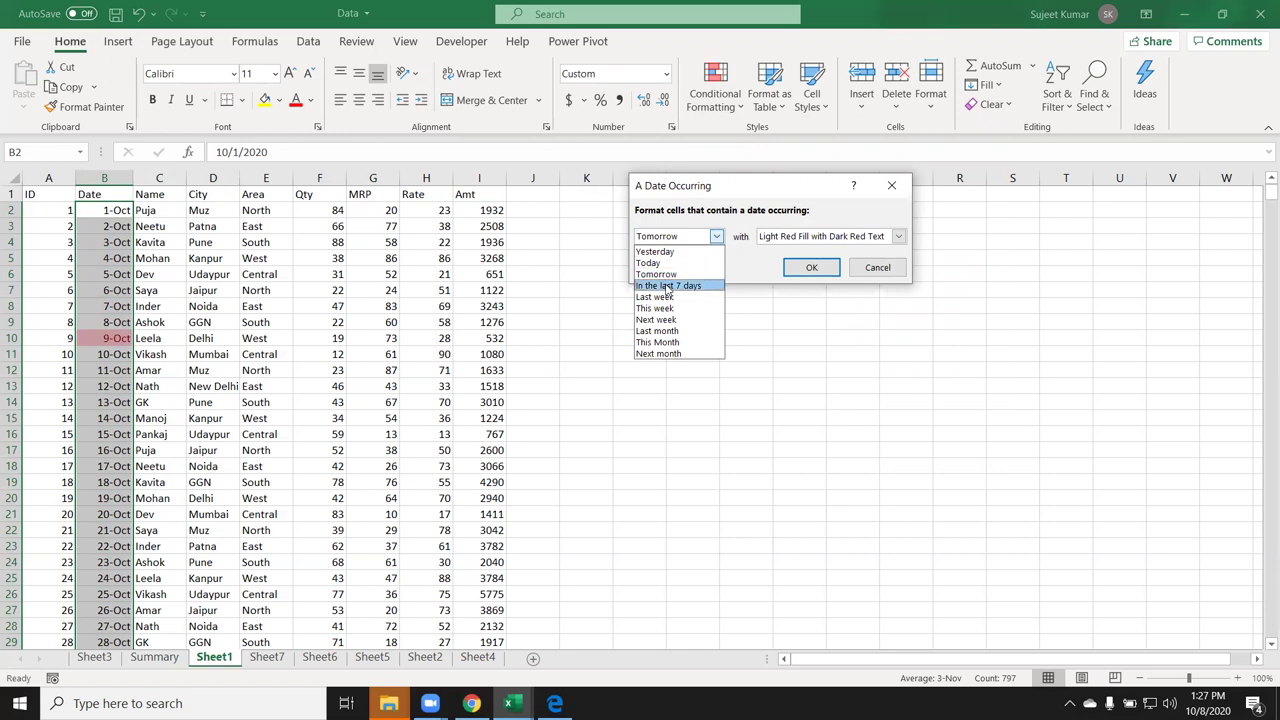
{"action": "left_click", "coordinate": [667, 287]}
{"action": "left_click", "coordinate": [657, 240]}
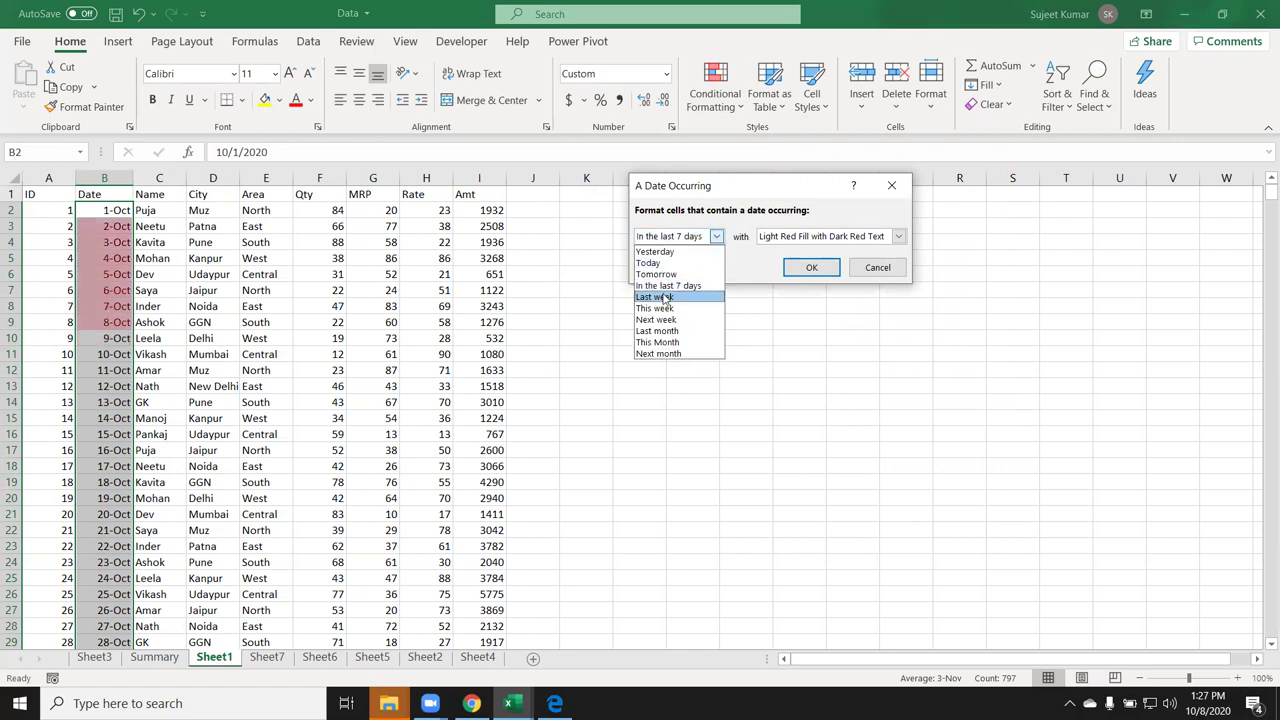
{"action": "left_click", "coordinate": [665, 297]}
{"action": "left_click", "coordinate": [660, 240]}
{"action": "left_click", "coordinate": [663, 308]}
{"action": "left_click", "coordinate": [656, 244]}
{"action": "left_click", "coordinate": [660, 319]}
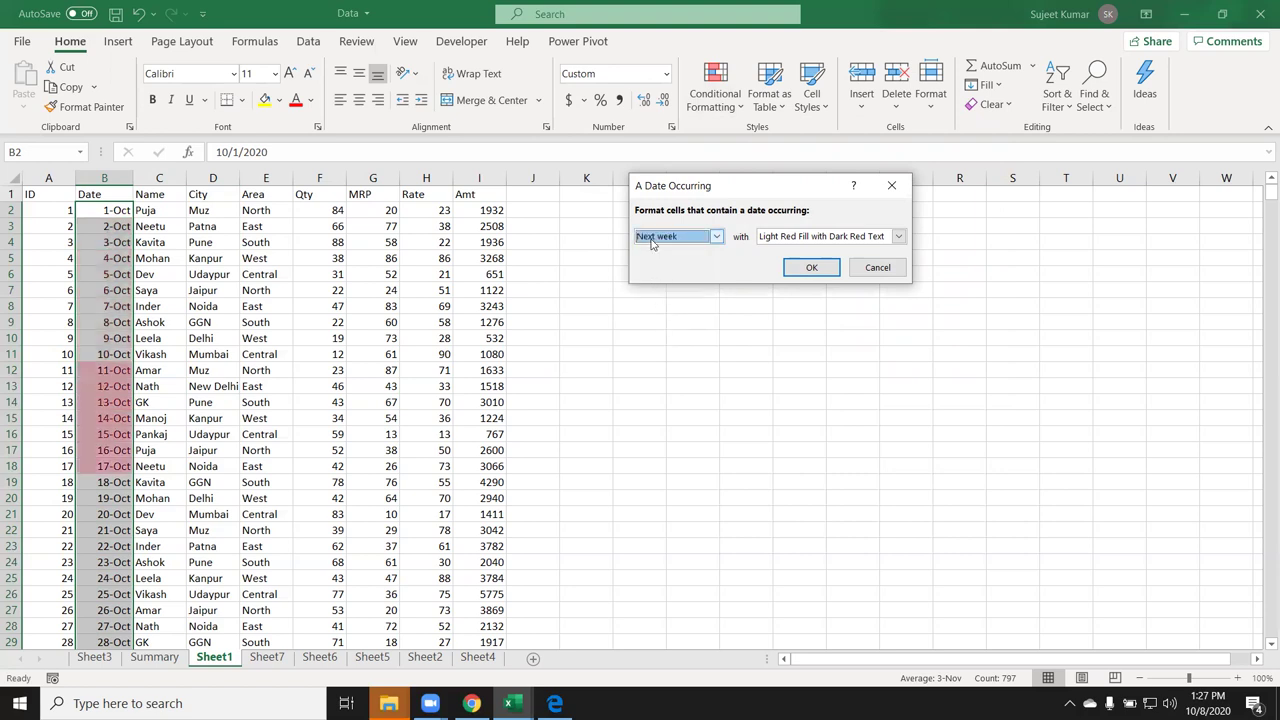
{"action": "left_click", "coordinate": [652, 244]}
{"action": "left_click", "coordinate": [661, 333]}
{"action": "left_click", "coordinate": [663, 240]}
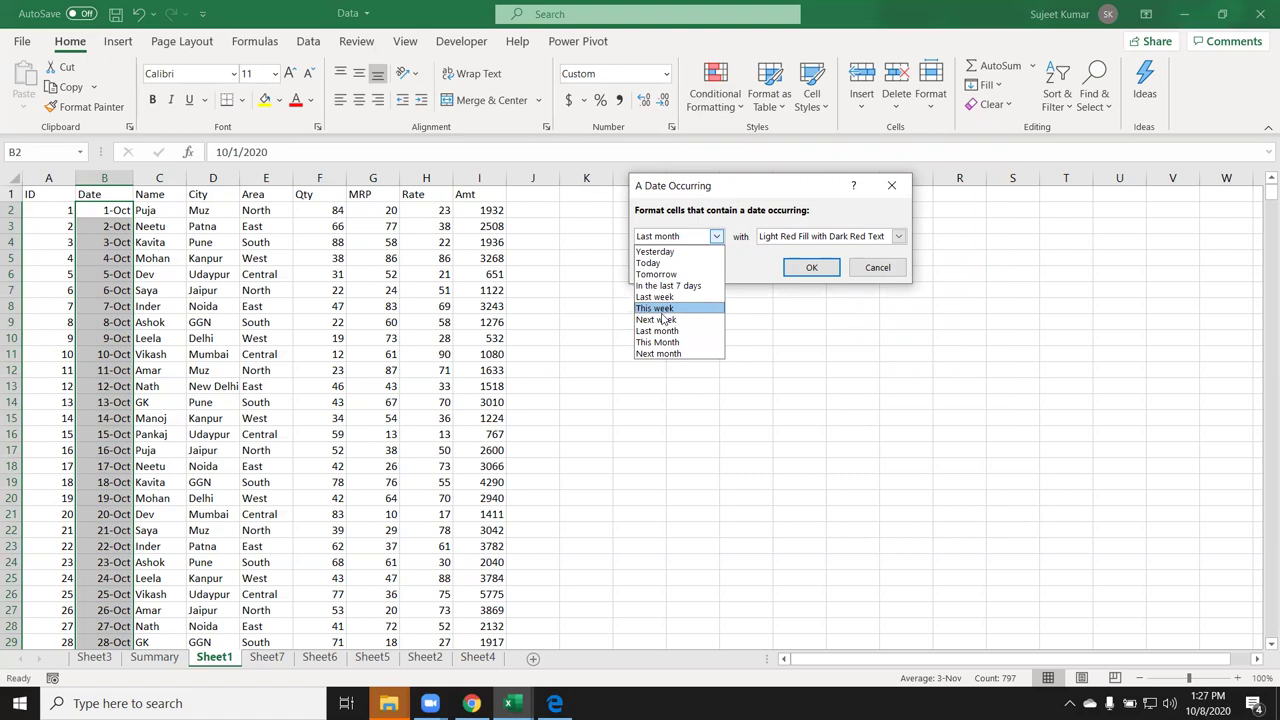
{"action": "left_click", "coordinate": [660, 308]}
{"action": "left_click", "coordinate": [657, 240]}
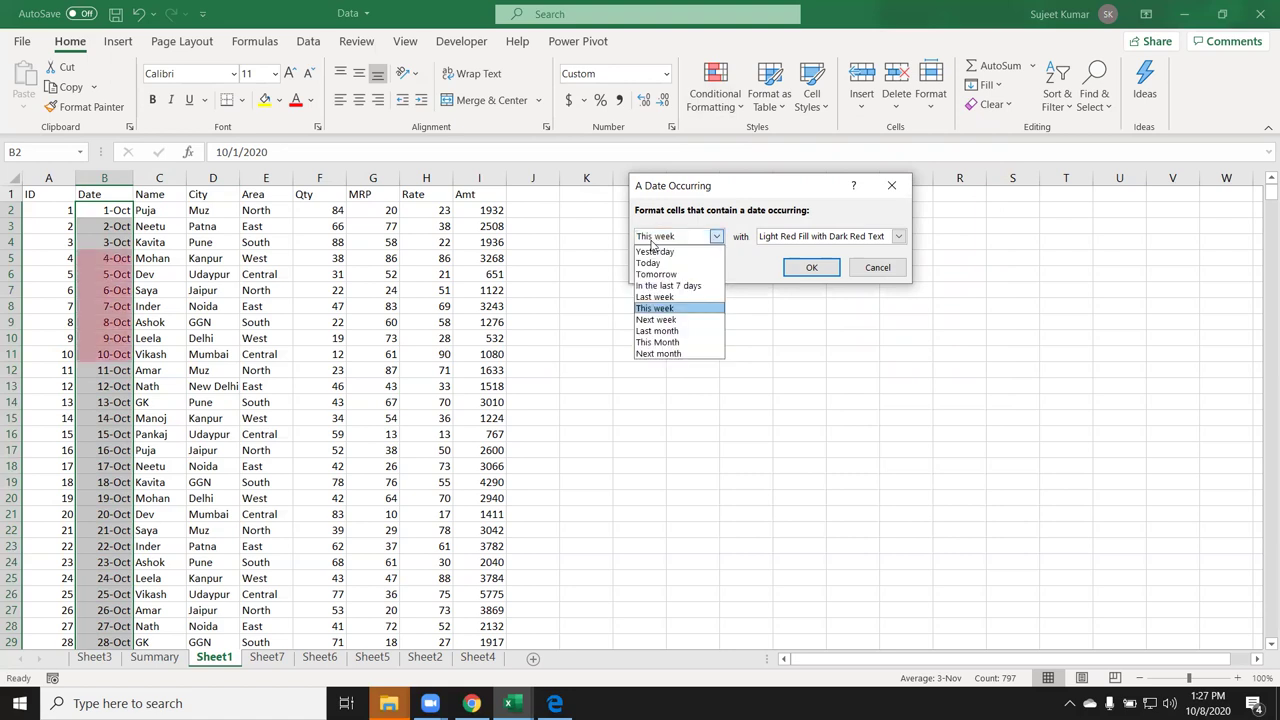
{"action": "left_click", "coordinate": [650, 263]}
{"action": "left_click", "coordinate": [662, 240]}
{"action": "left_click", "coordinate": [658, 274]}
{"action": "left_click", "coordinate": [664, 238]}
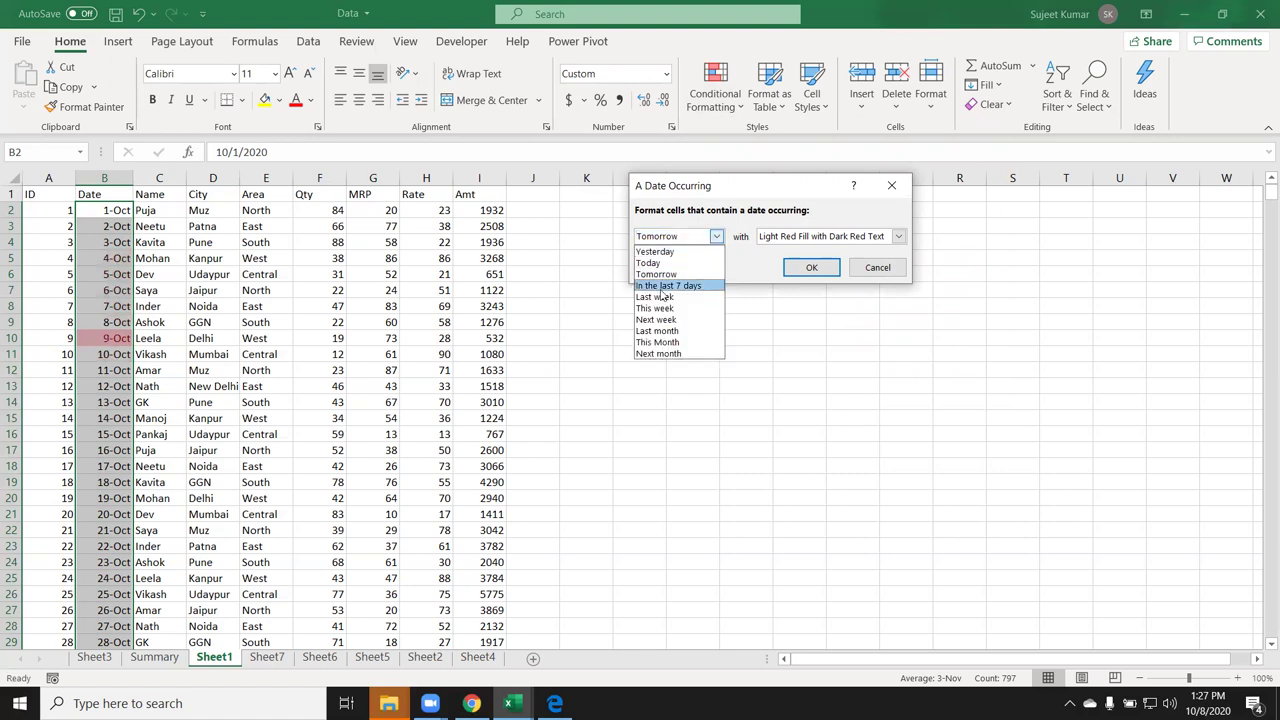
{"action": "left_click", "coordinate": [664, 286]}
{"action": "left_click", "coordinate": [660, 238]}
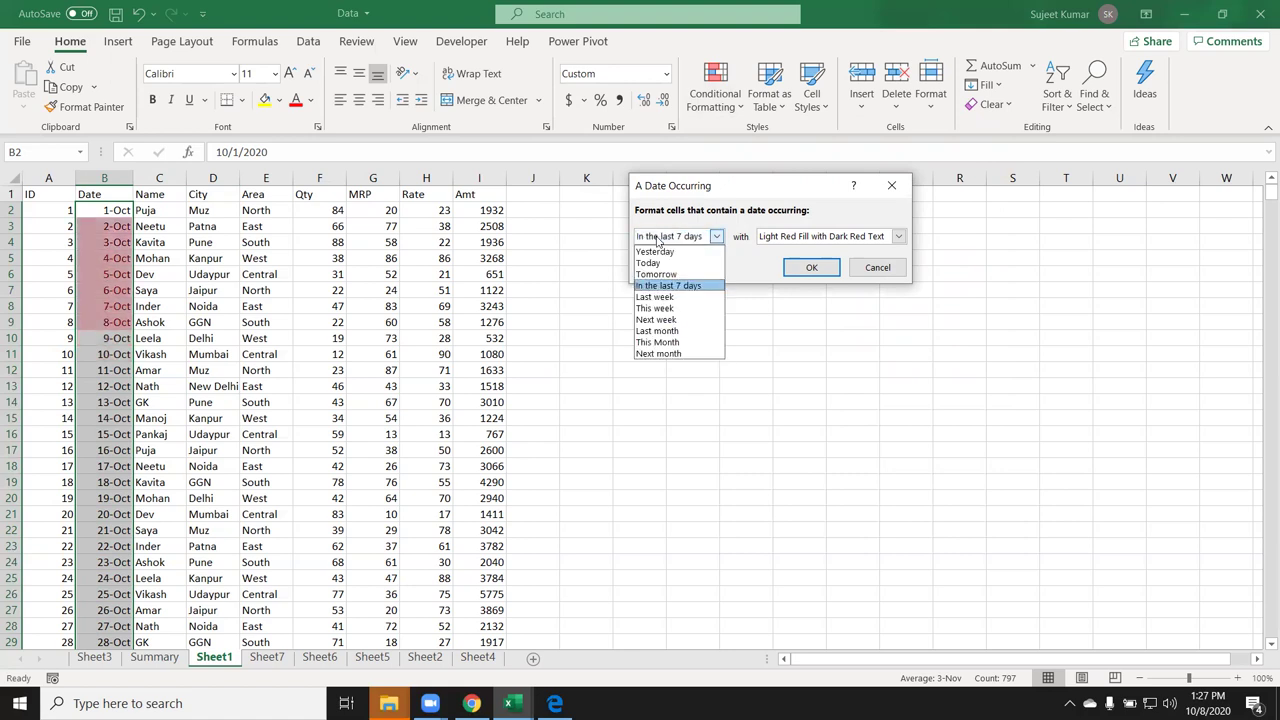
{"action": "left_click", "coordinate": [657, 302]}
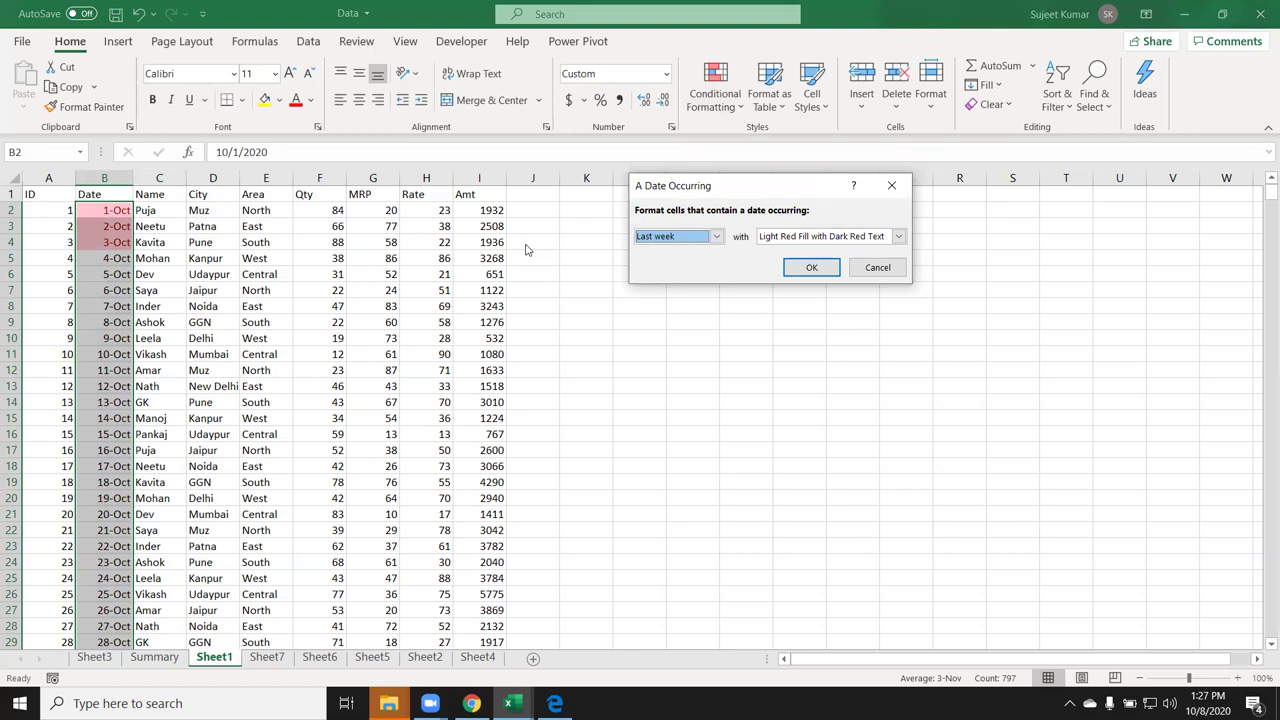
{"action": "left_click", "coordinate": [716, 236]}
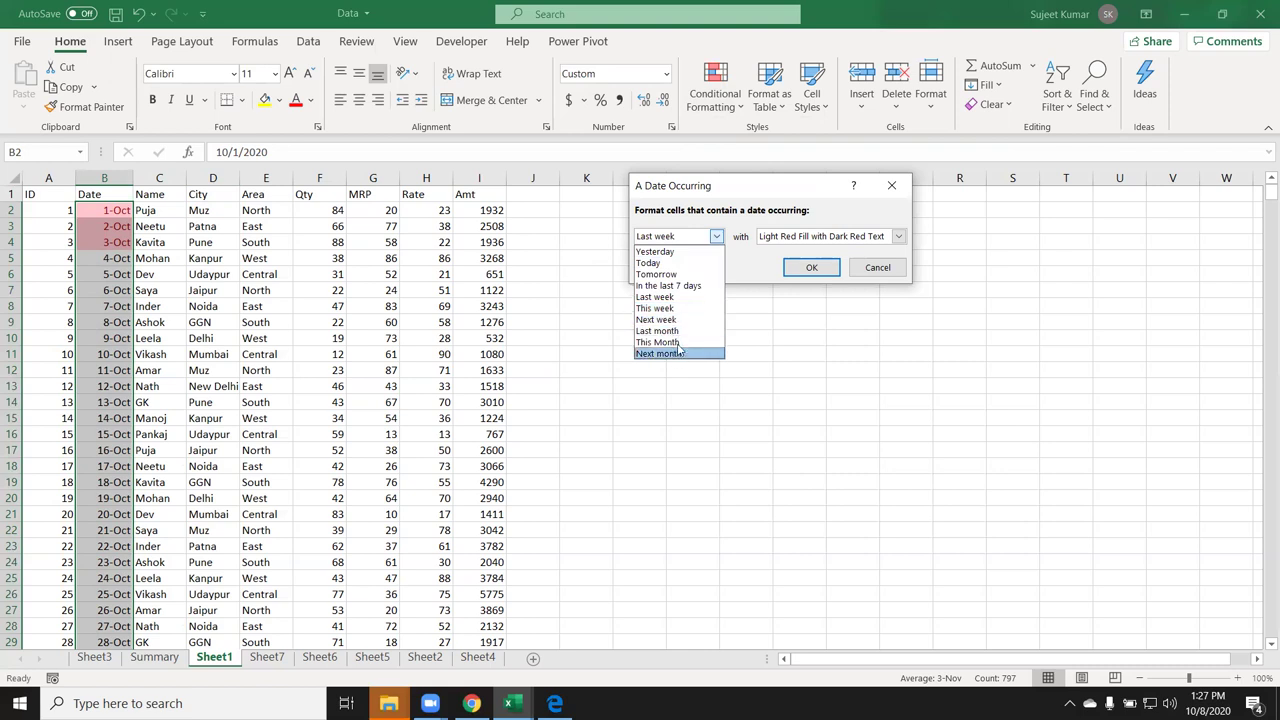
{"action": "left_click", "coordinate": [675, 297]}
{"action": "key", "text": "Escape"}
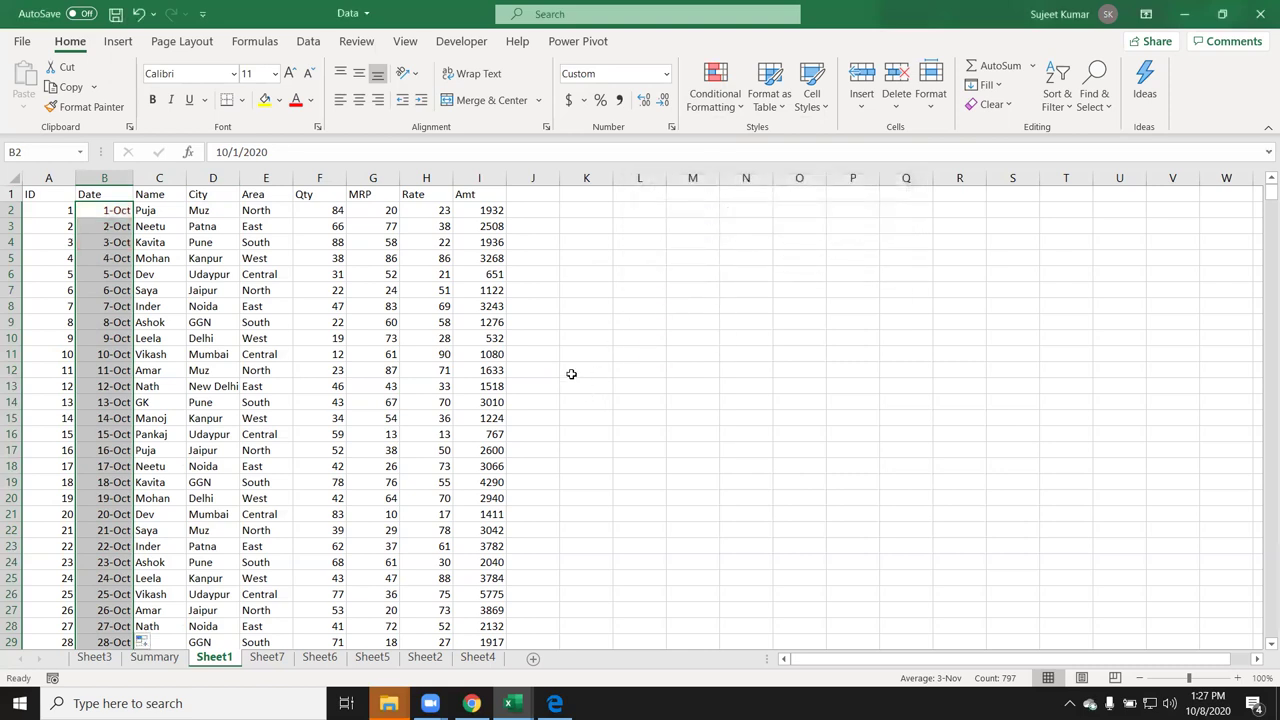
{"action": "left_click", "coordinate": [542, 310]}
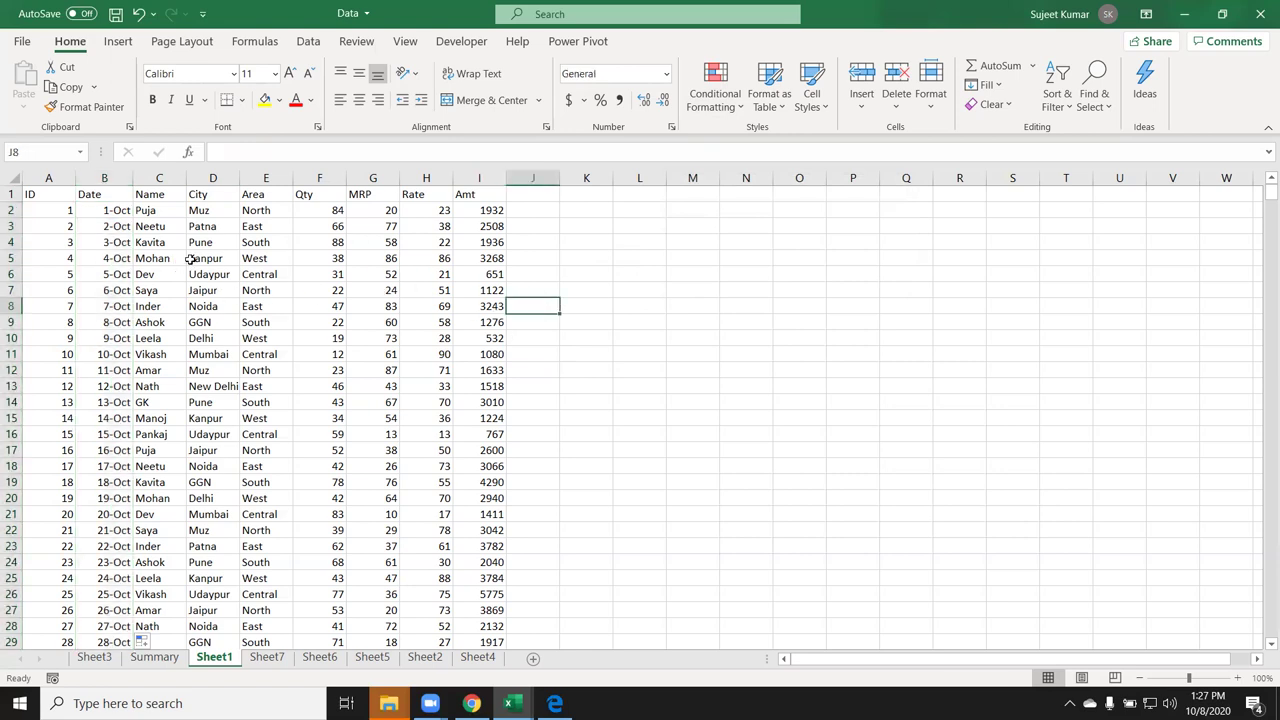
{"action": "left_click", "coordinate": [438, 210]}
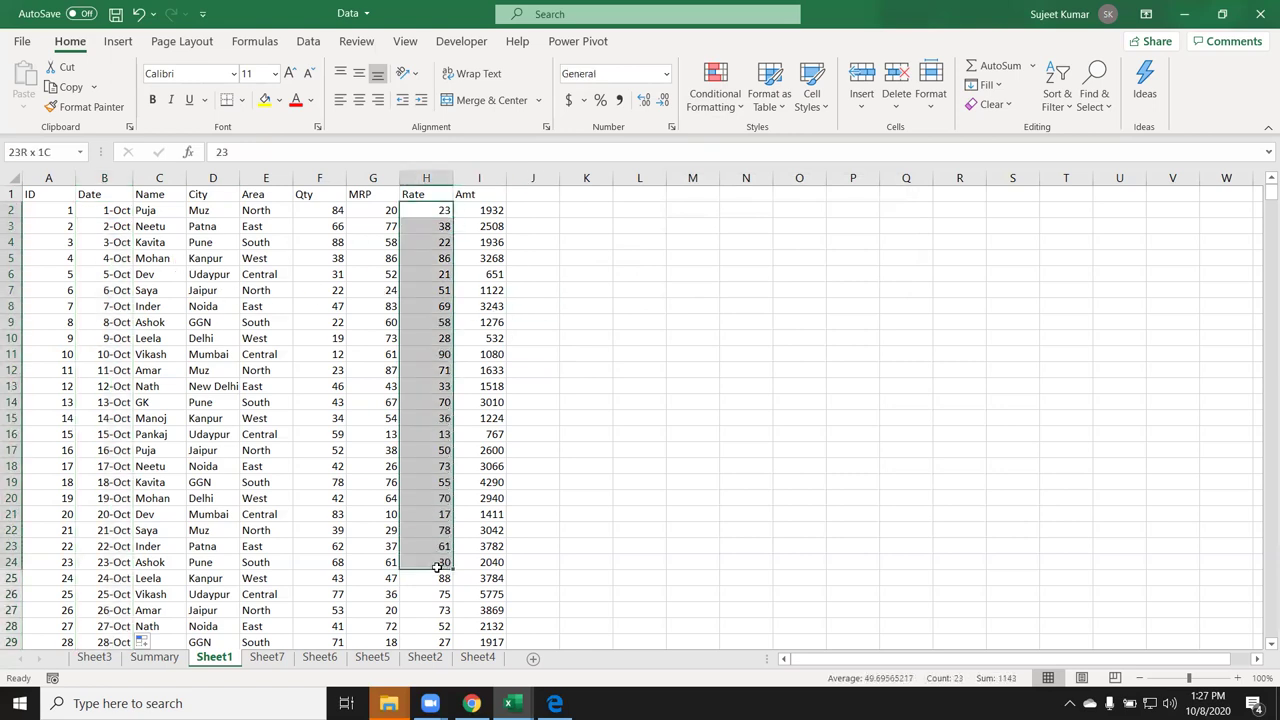
{"action": "left_click_drag", "start_coordinate": [438, 210], "coordinate": [444, 578]}
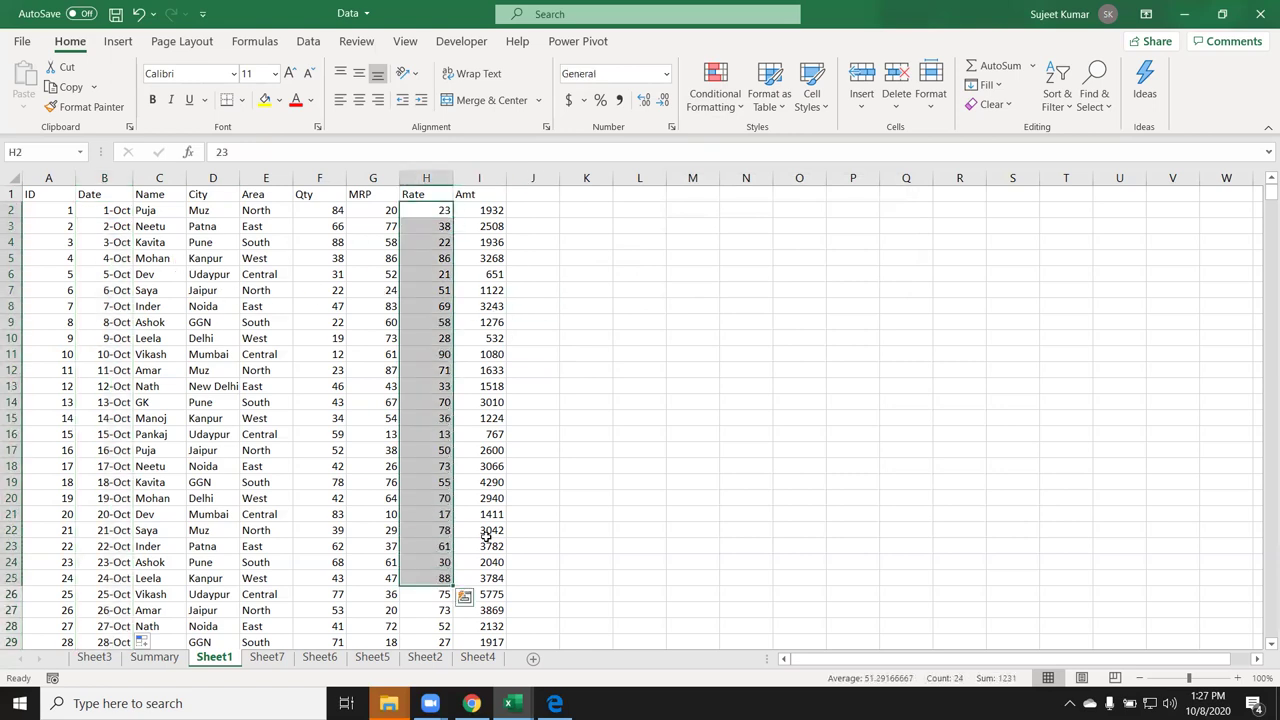
{"action": "left_click", "coordinate": [739, 100]}
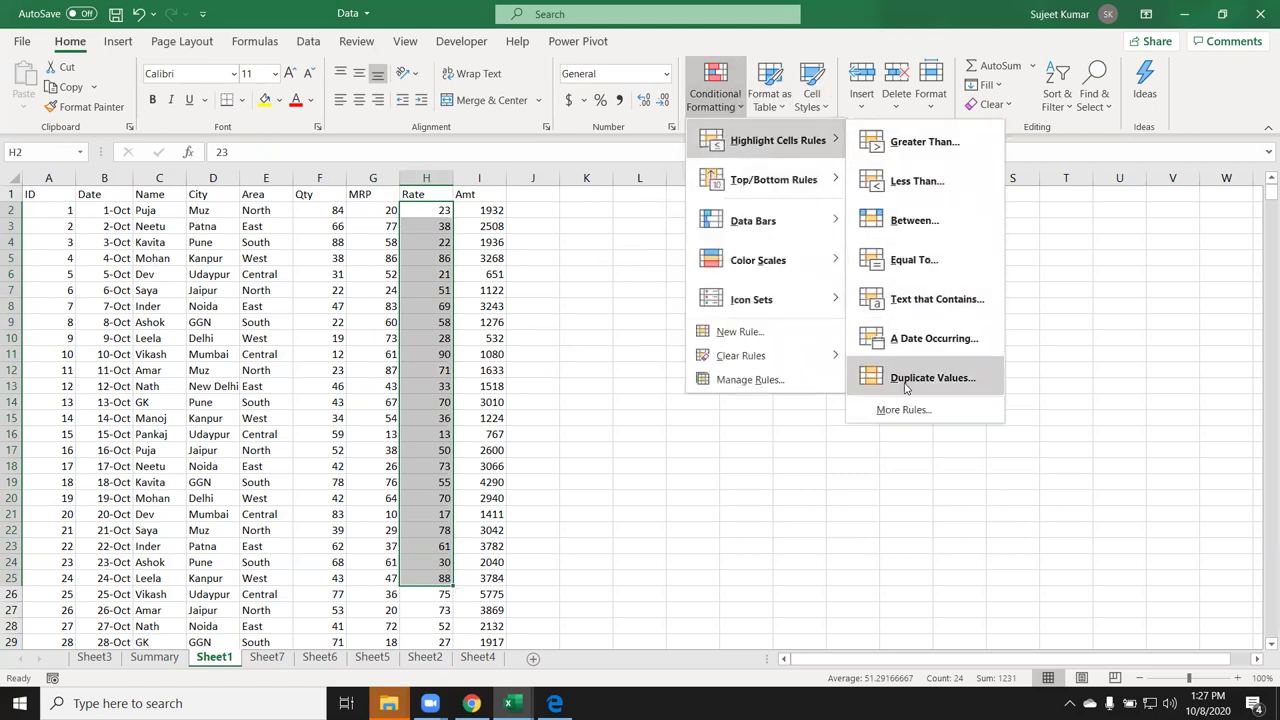
{"action": "mouse_move", "coordinate": [776, 140]}
{"action": "left_click", "coordinate": [905, 349]}
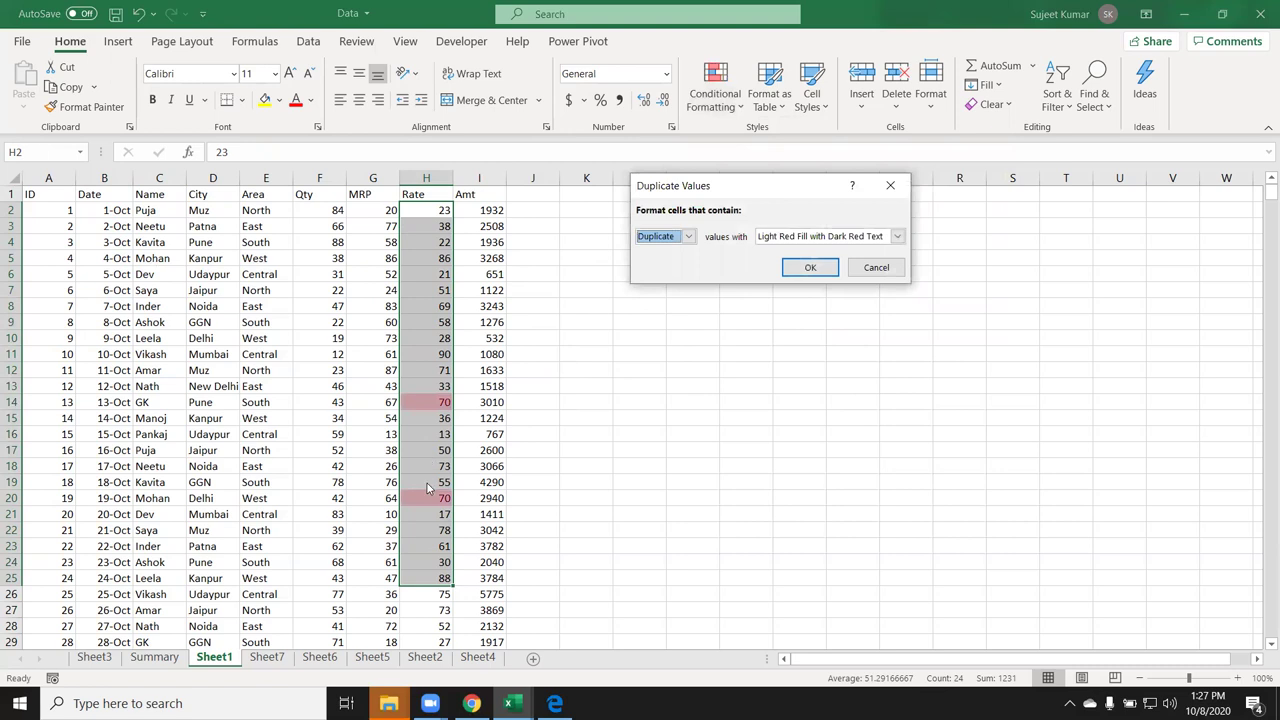
{"action": "left_click", "coordinate": [688, 236]}
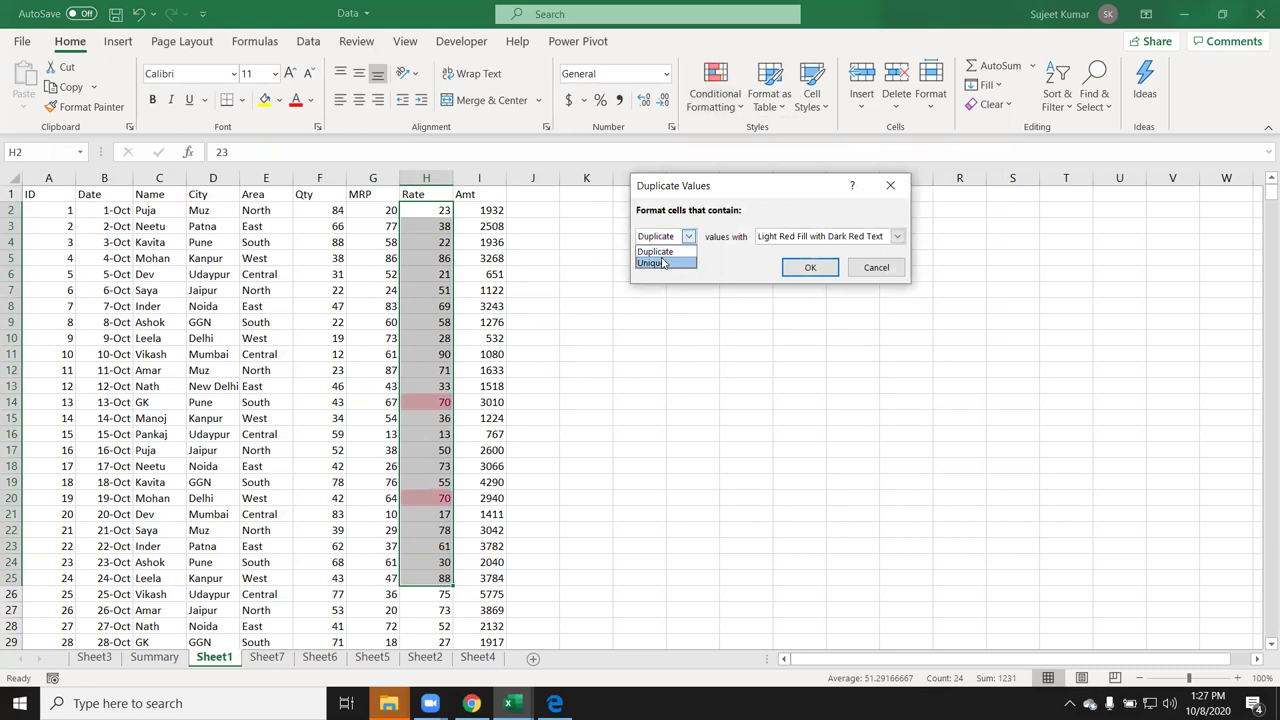
{"action": "left_click", "coordinate": [660, 261]}
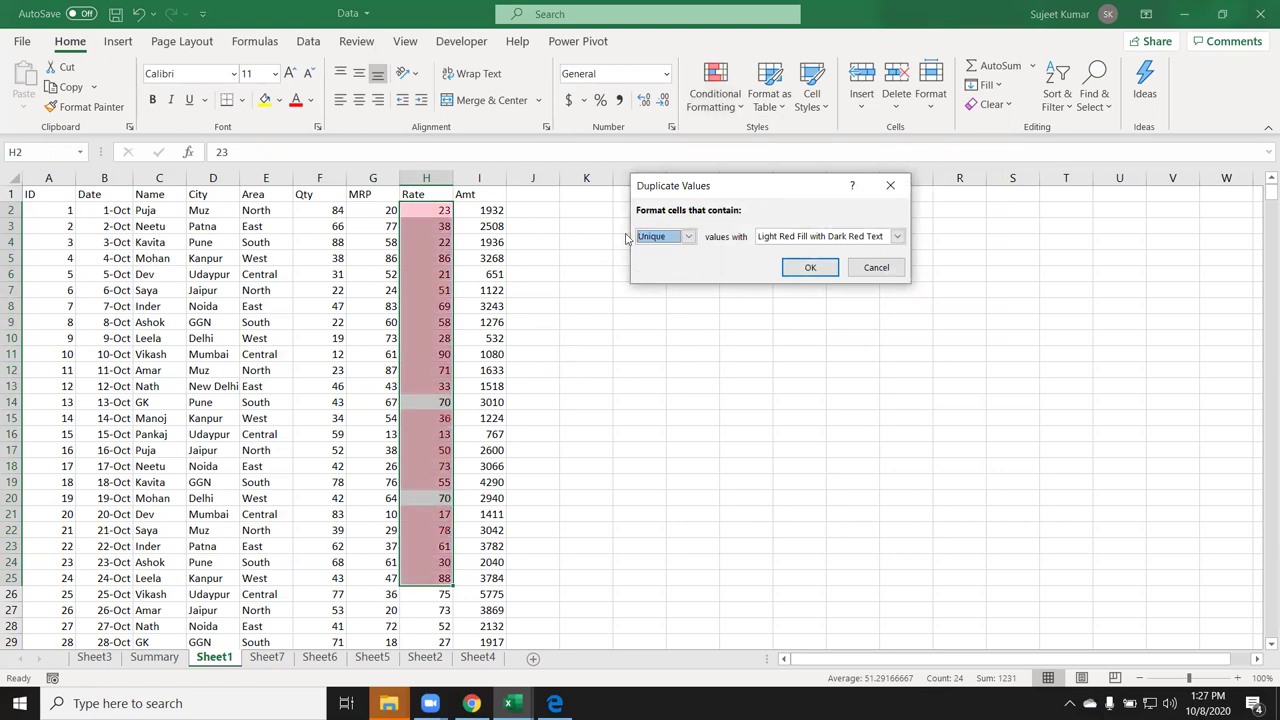
{"action": "left_click", "coordinate": [645, 238]}
{"action": "left_click", "coordinate": [655, 251]}
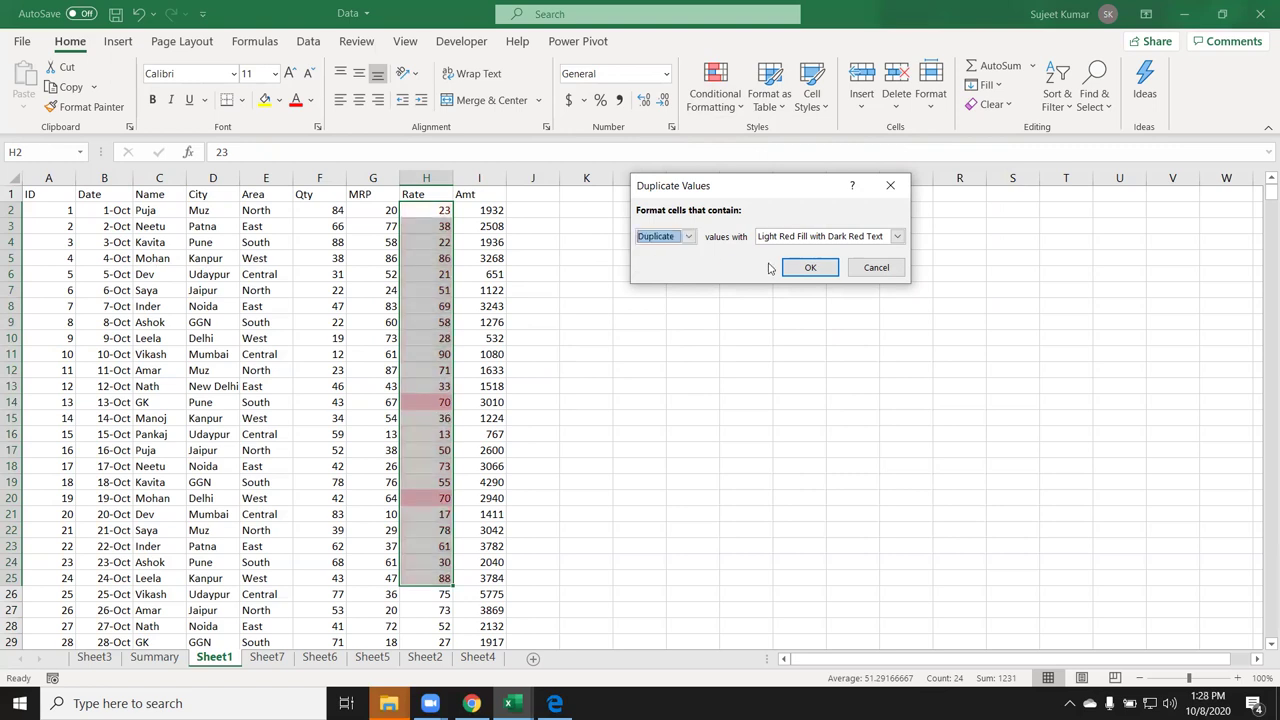
{"action": "left_click", "coordinate": [787, 236]}
{"action": "left_click", "coordinate": [700, 127]}
{"action": "key", "text": "Escape"}
{"action": "left_click", "coordinate": [714, 95]}
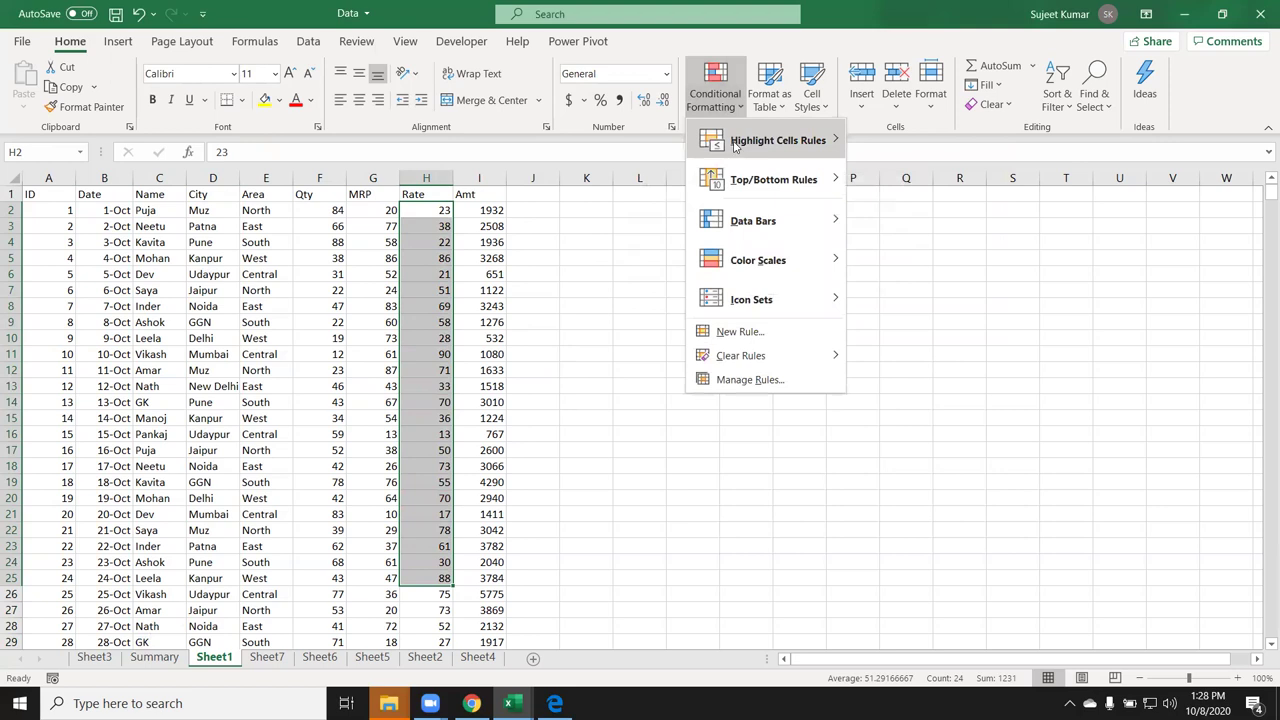
{"action": "key", "text": "Escape"}
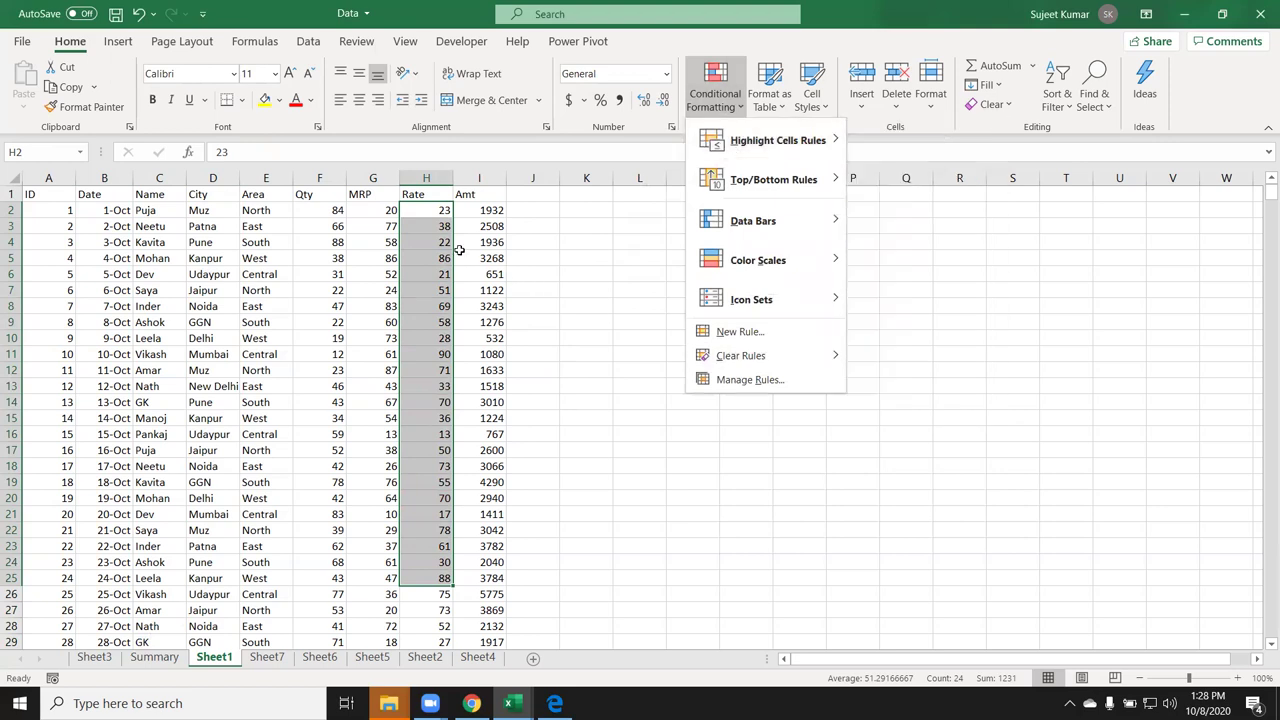
{"action": "key", "text": "Escape"}
{"action": "left_click", "coordinate": [354, 217]}
Start a Top 10 Items rule on the Qty column and change the count to 50.
{"action": "left_click", "coordinate": [319, 178]}
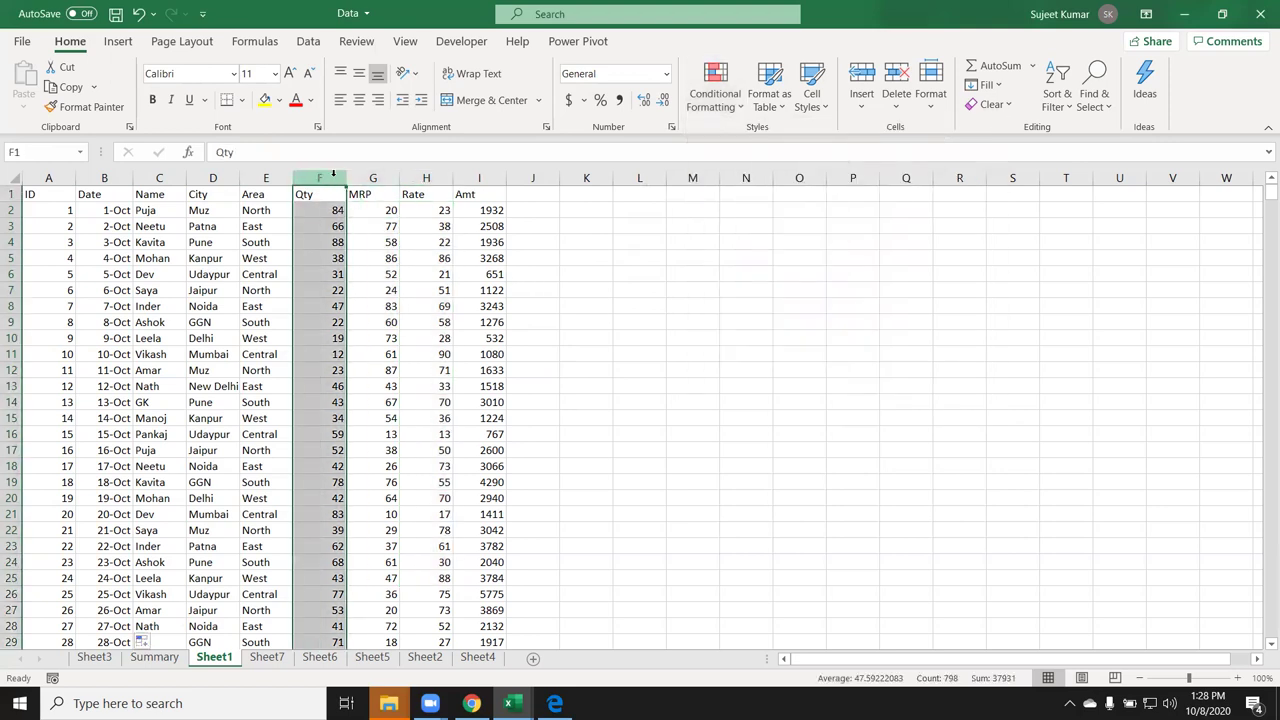
{"action": "left_click", "coordinate": [705, 105]}
{"action": "mouse_move", "coordinate": [772, 180]}
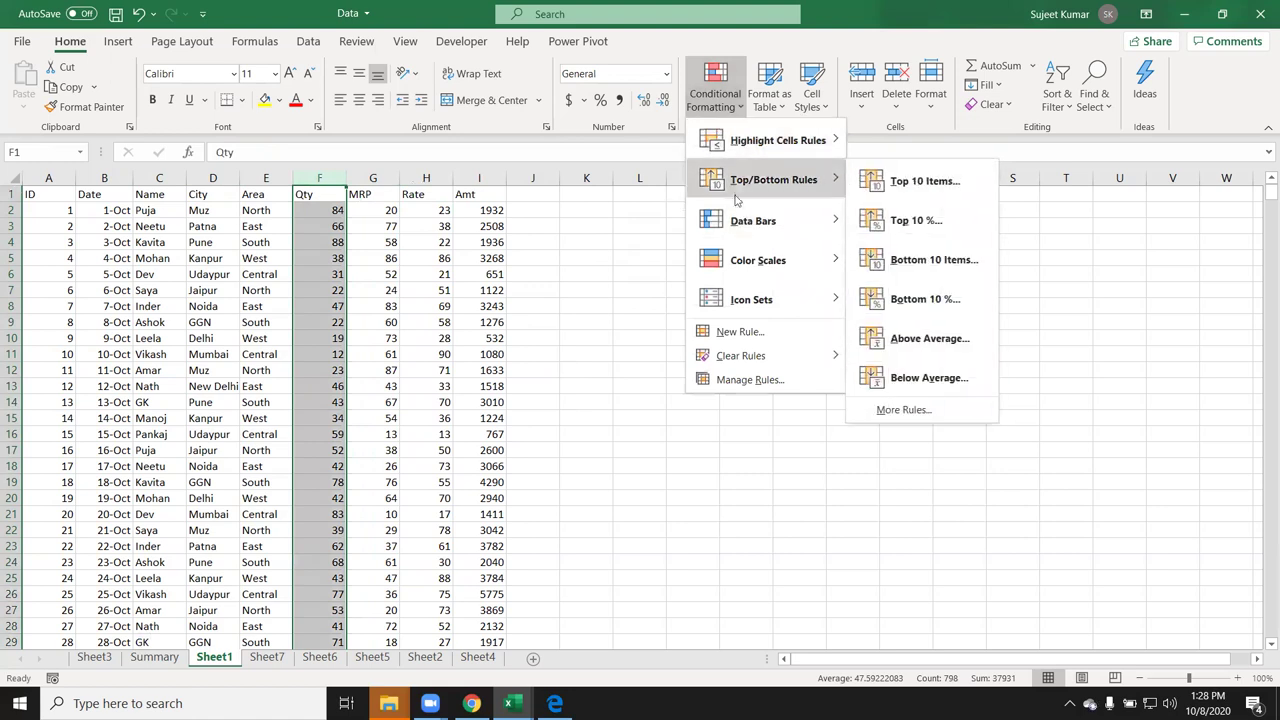
{"action": "left_click", "coordinate": [920, 181]}
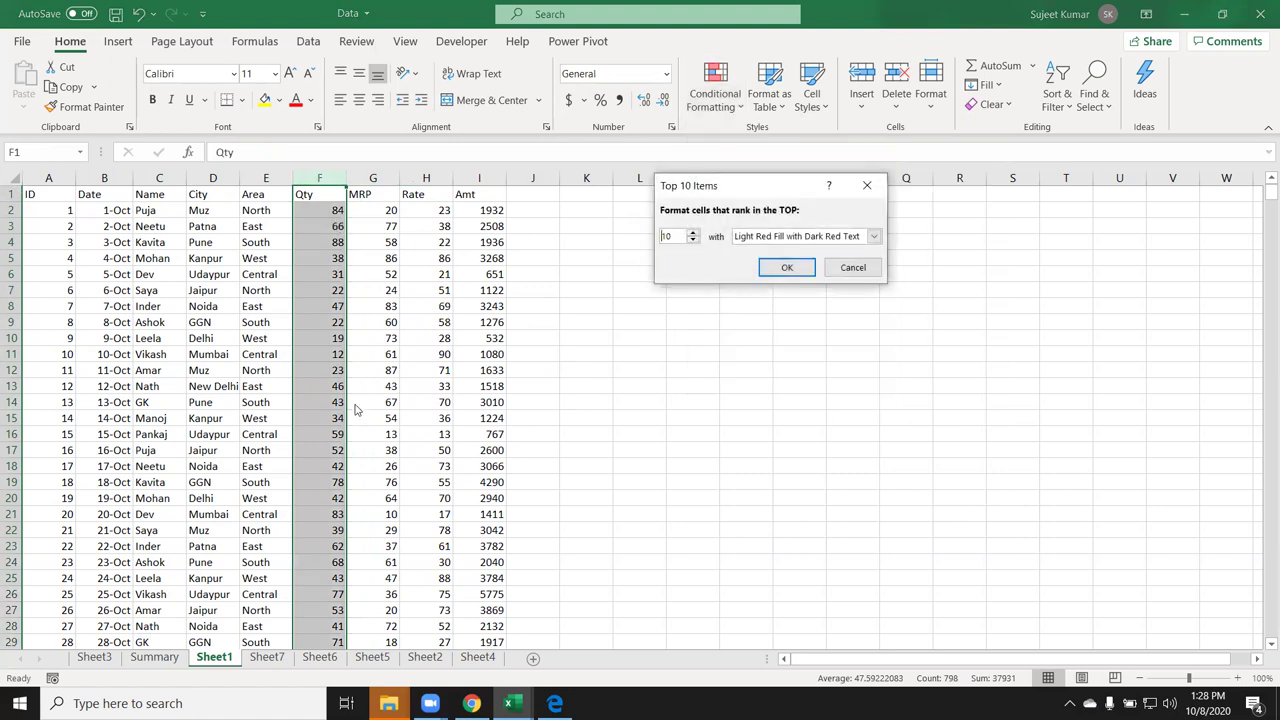
{"action": "left_click_drag", "start_coordinate": [676, 236], "coordinate": [648, 235]}
{"action": "type", "text": "50"}
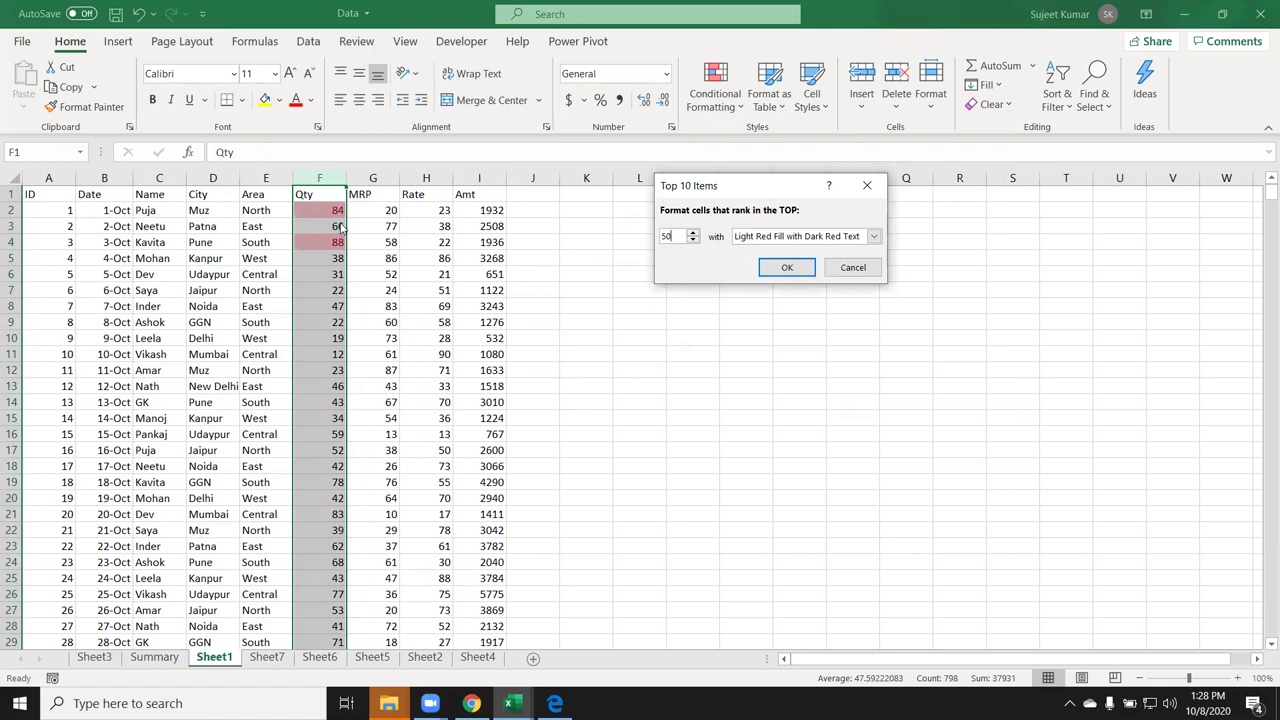
Cancel the Top 50 rule, then try a Bottom 20 Items rule on Qty and cancel it too.
{"action": "key", "text": "Escape"}
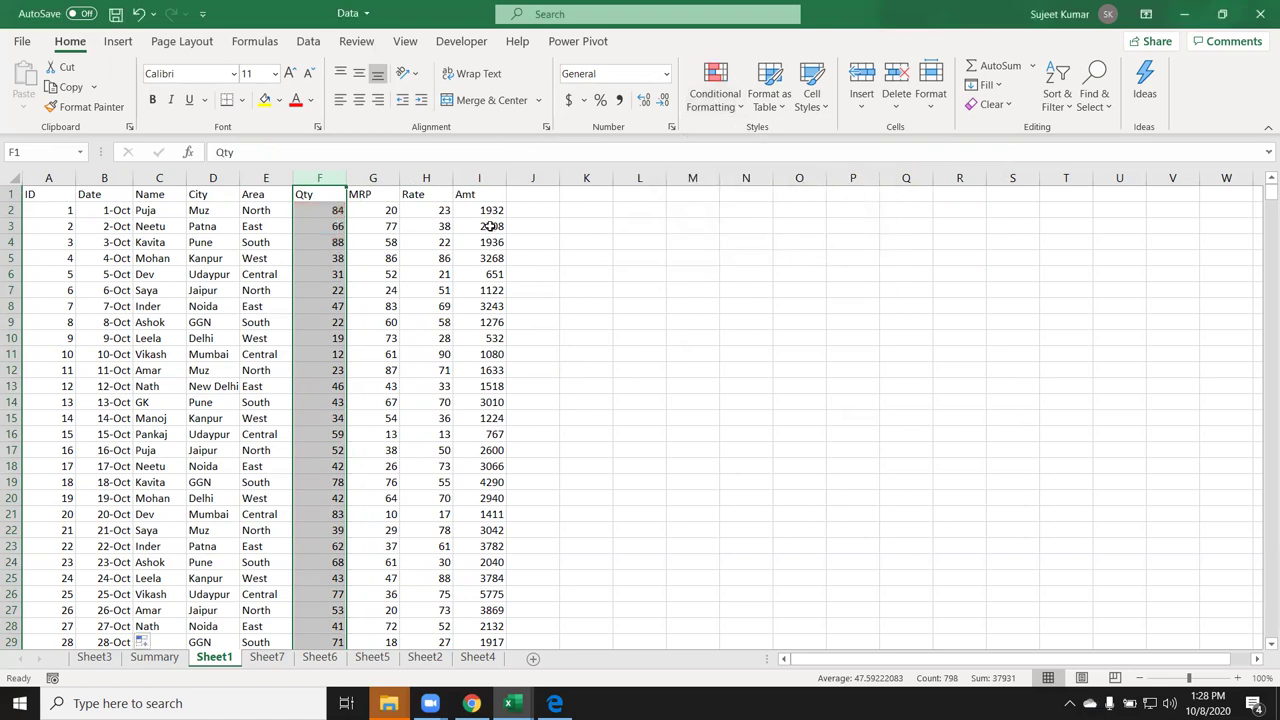
{"action": "left_click", "coordinate": [712, 95]}
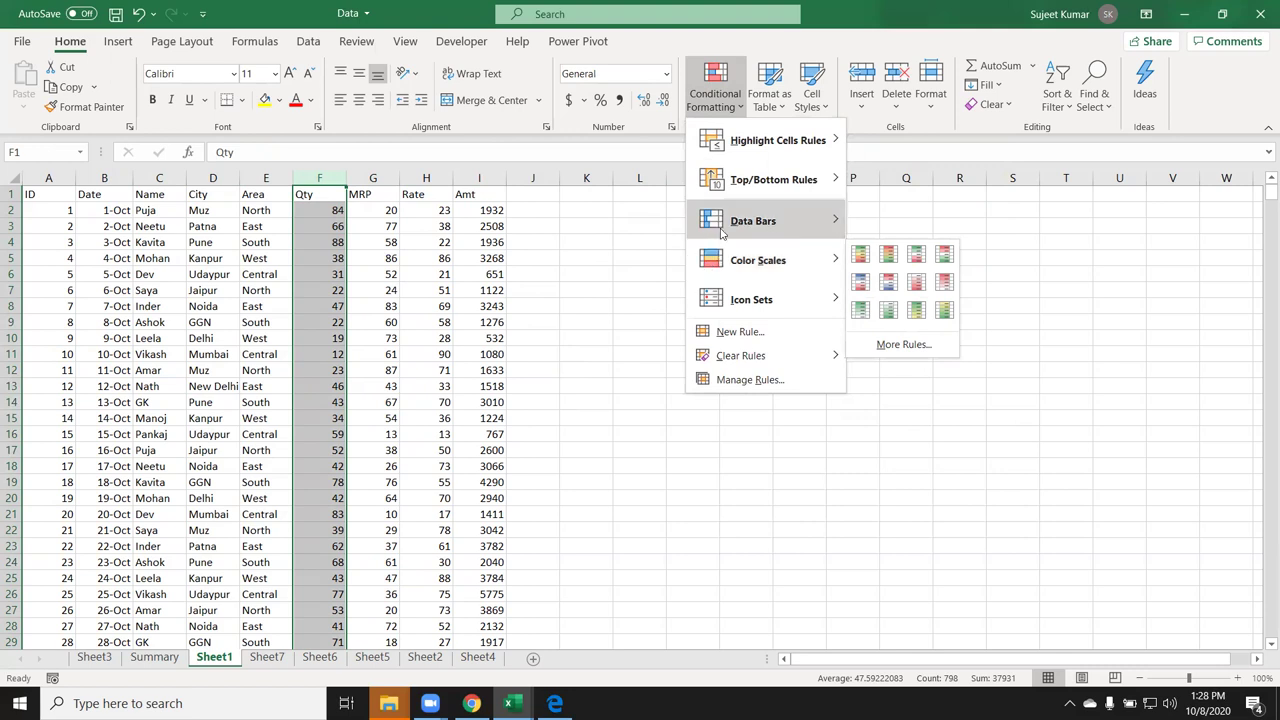
{"action": "mouse_move", "coordinate": [773, 179]}
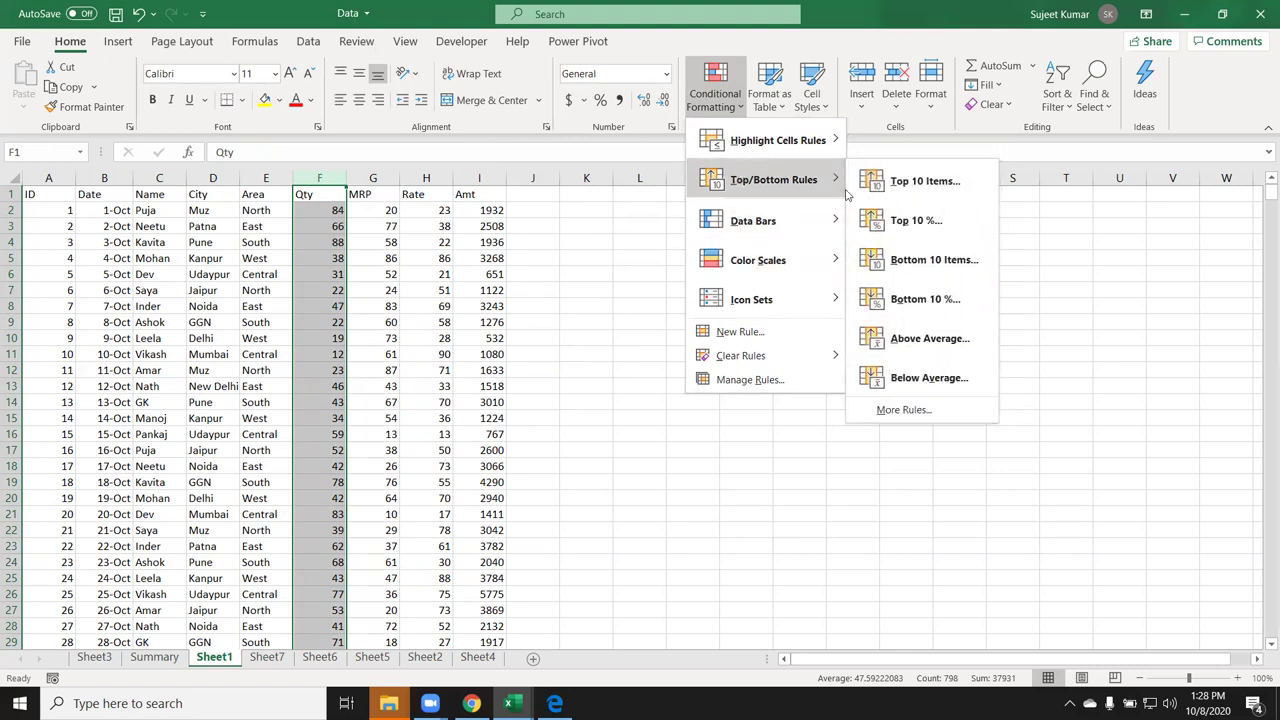
{"action": "left_click", "coordinate": [945, 278]}
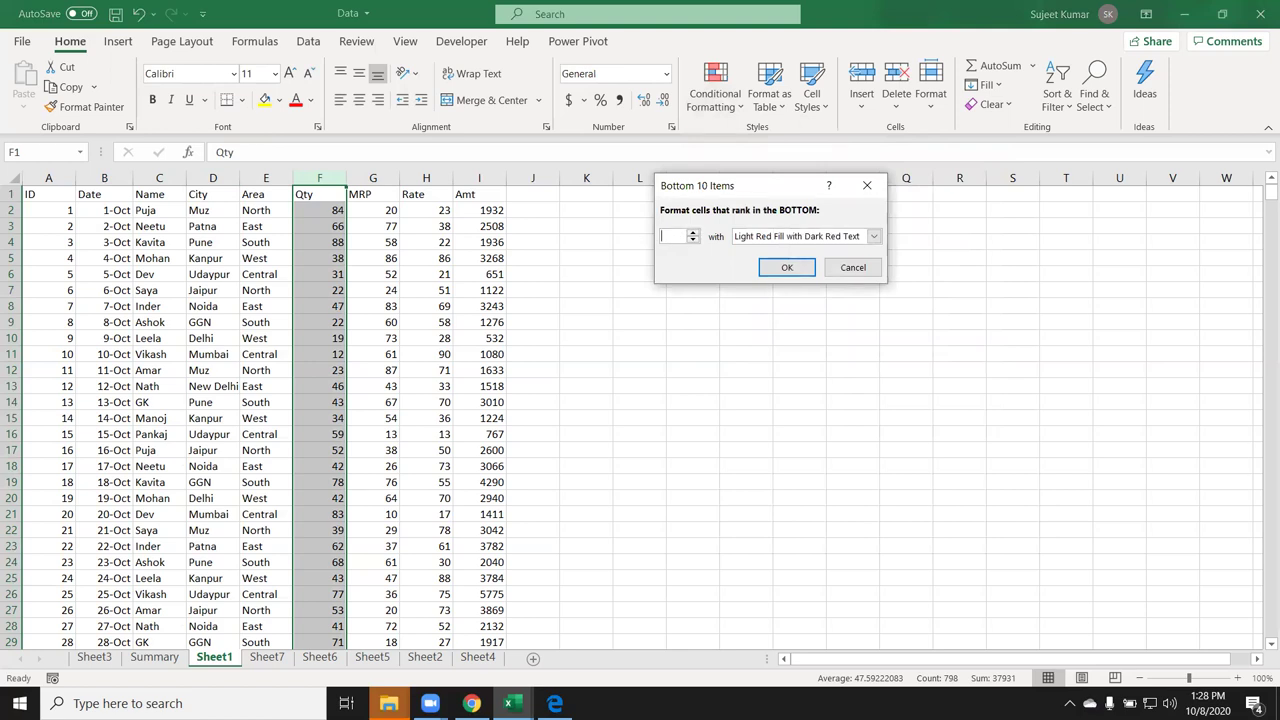
{"action": "type", "text": "20"}
{"action": "key", "text": "Escape"}
{"action": "left_click", "coordinate": [715, 90]}
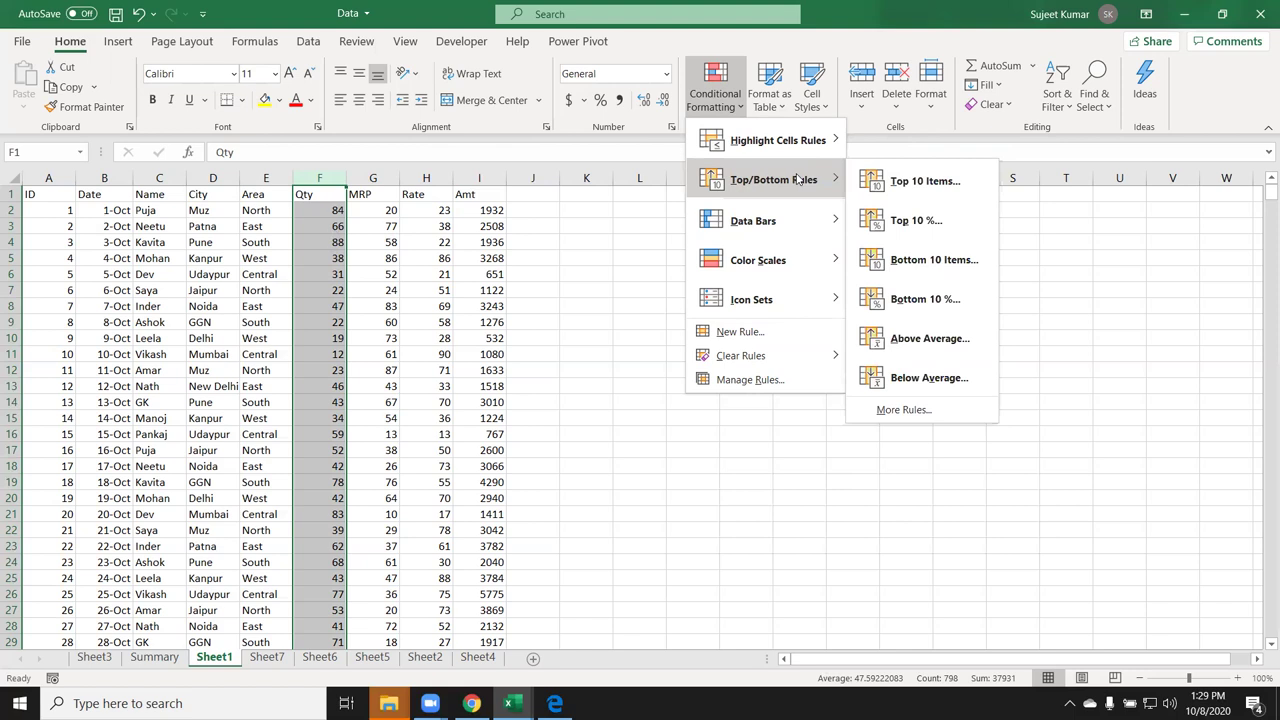
{"action": "mouse_move", "coordinate": [773, 180]}
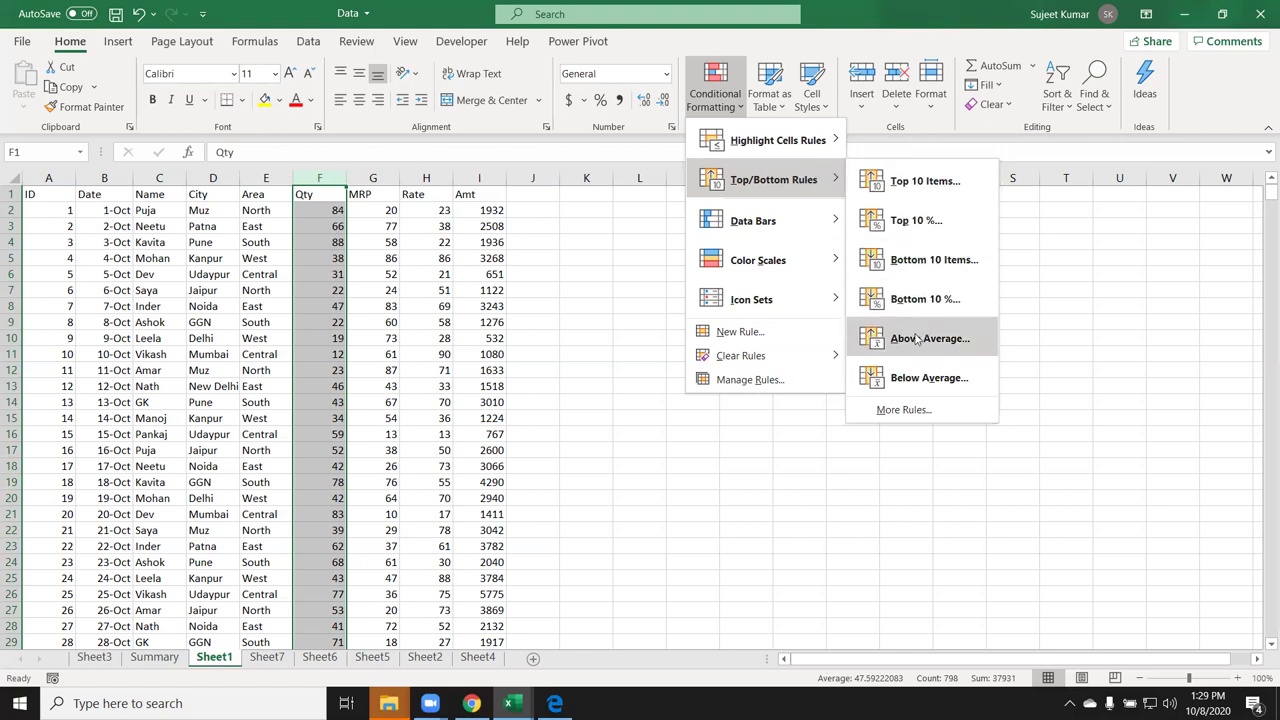
{"action": "left_click", "coordinate": [918, 341]}
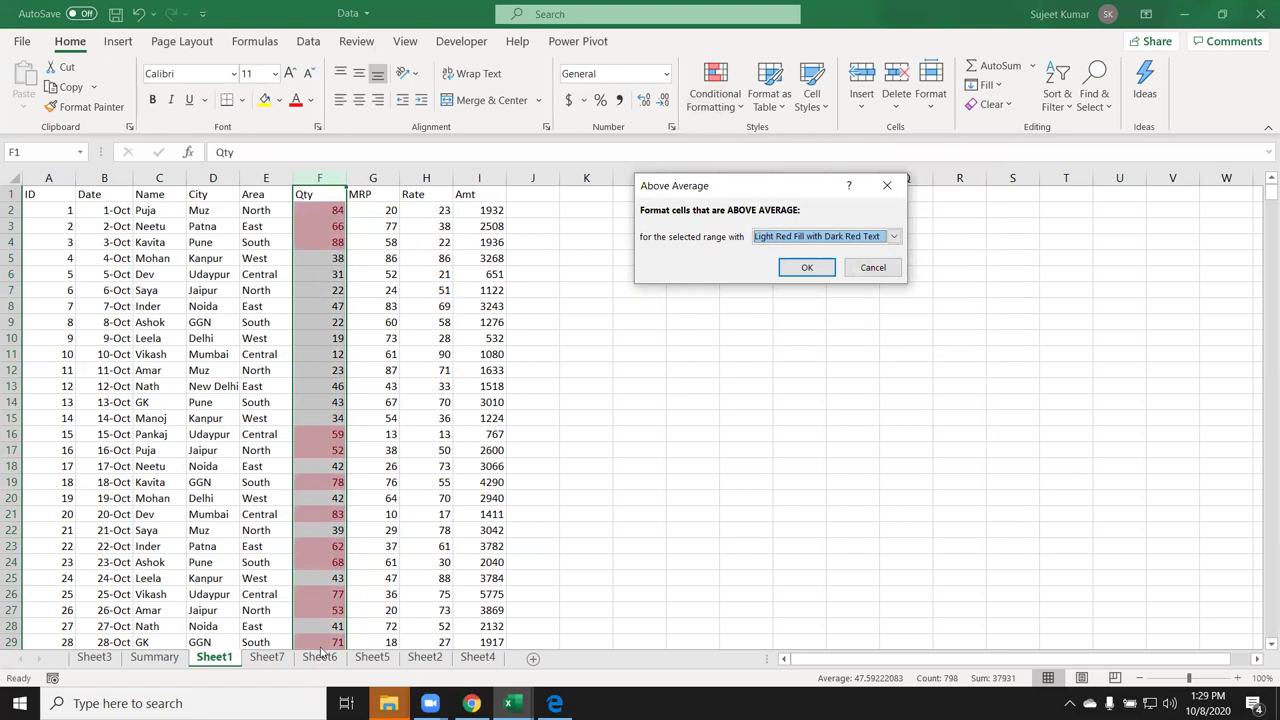
{"action": "left_click", "coordinate": [866, 267]}
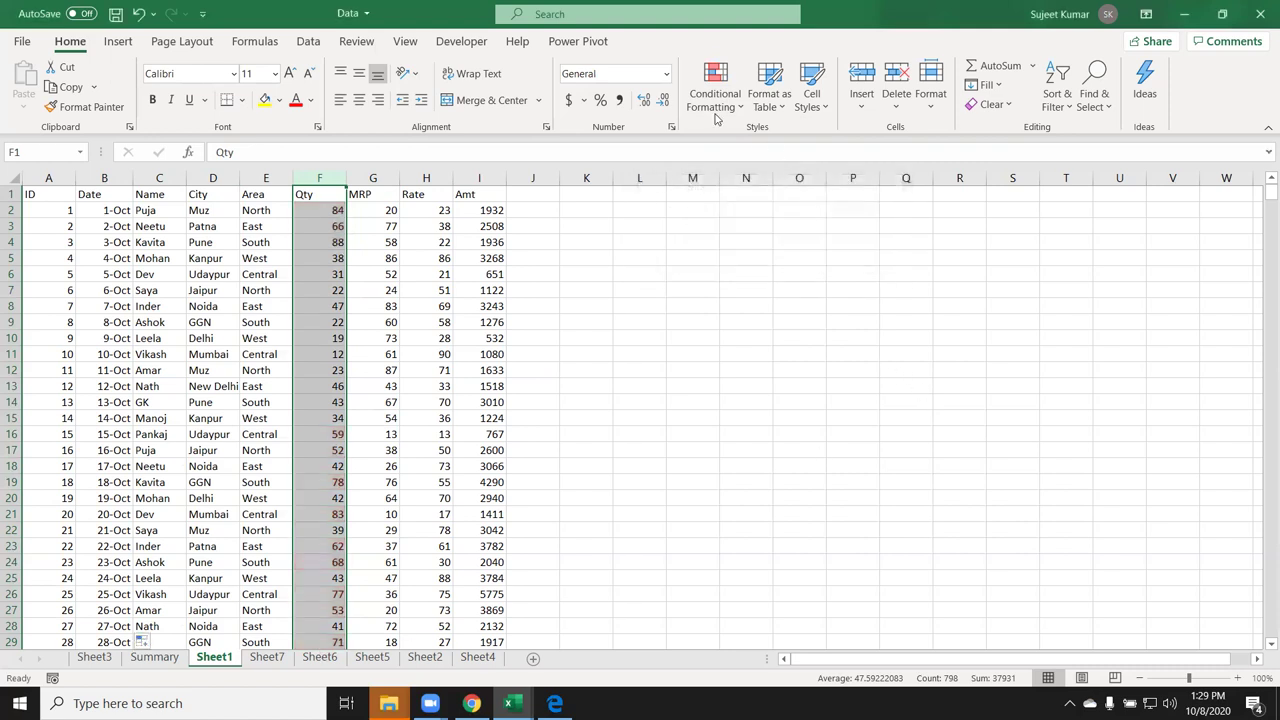
{"action": "left_click", "coordinate": [712, 100]}
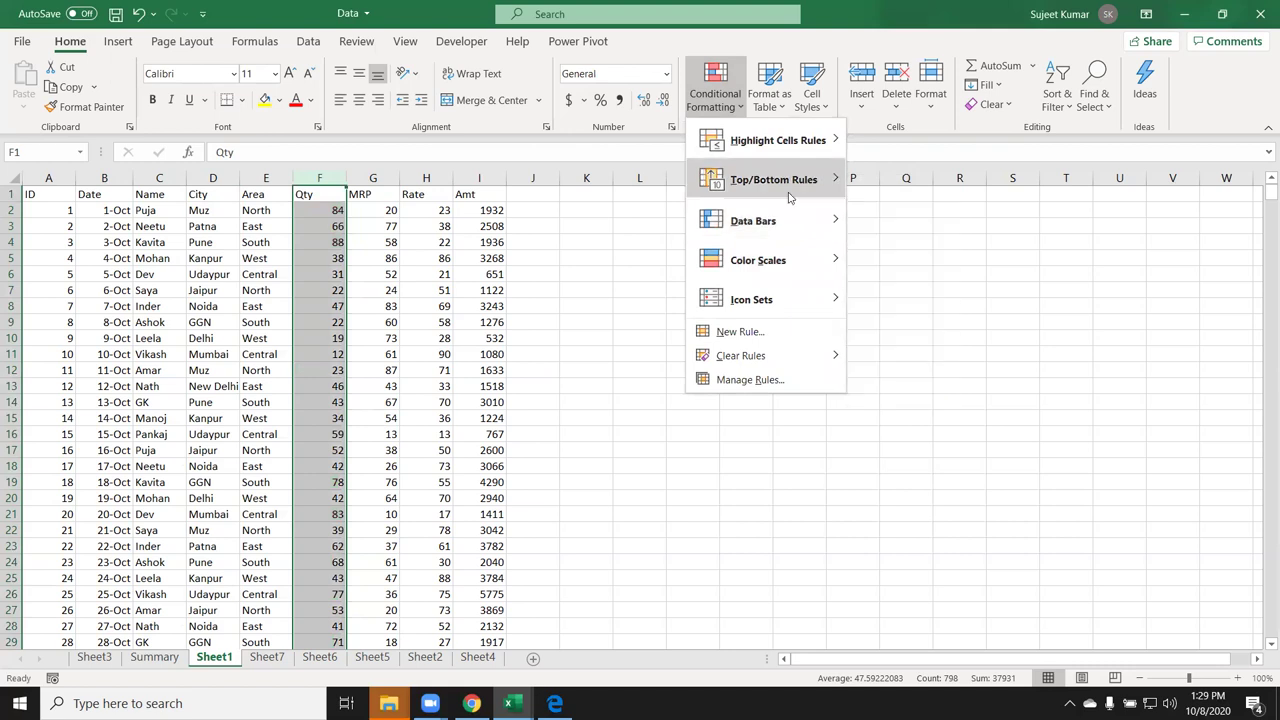
{"action": "left_click", "coordinate": [932, 378]}
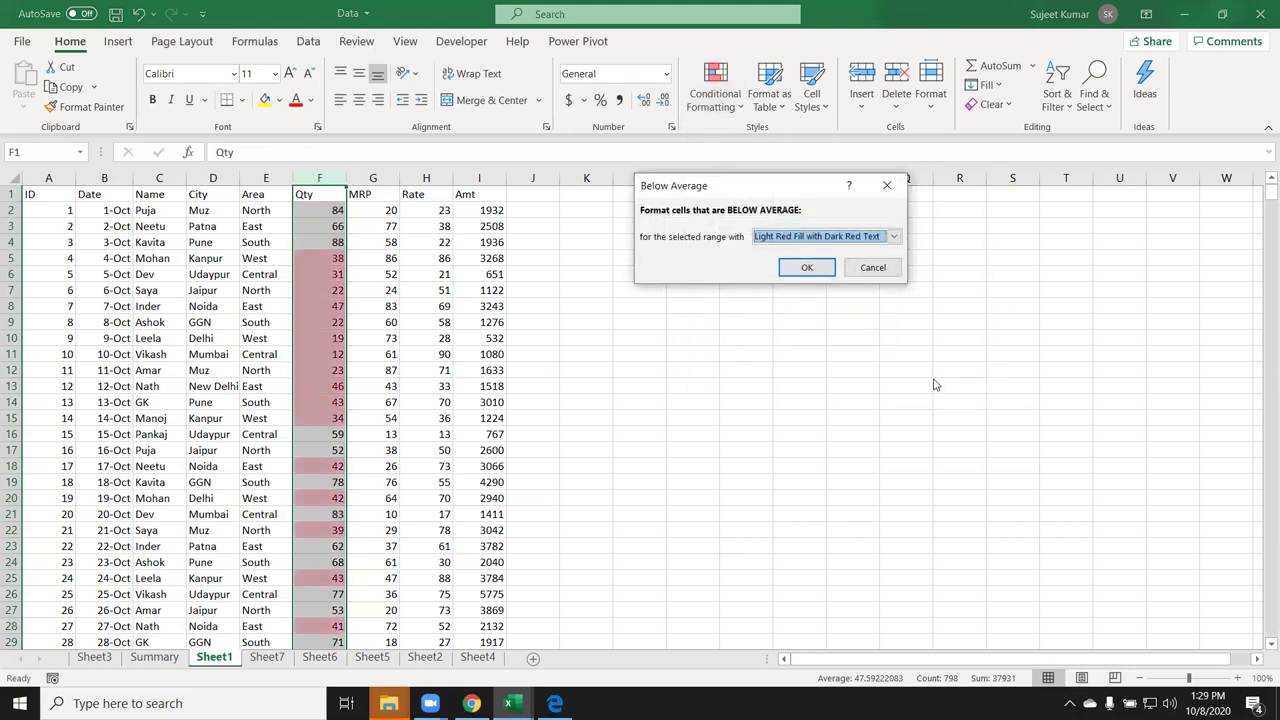
{"action": "left_click", "coordinate": [873, 276]}
{"action": "left_click", "coordinate": [715, 95]}
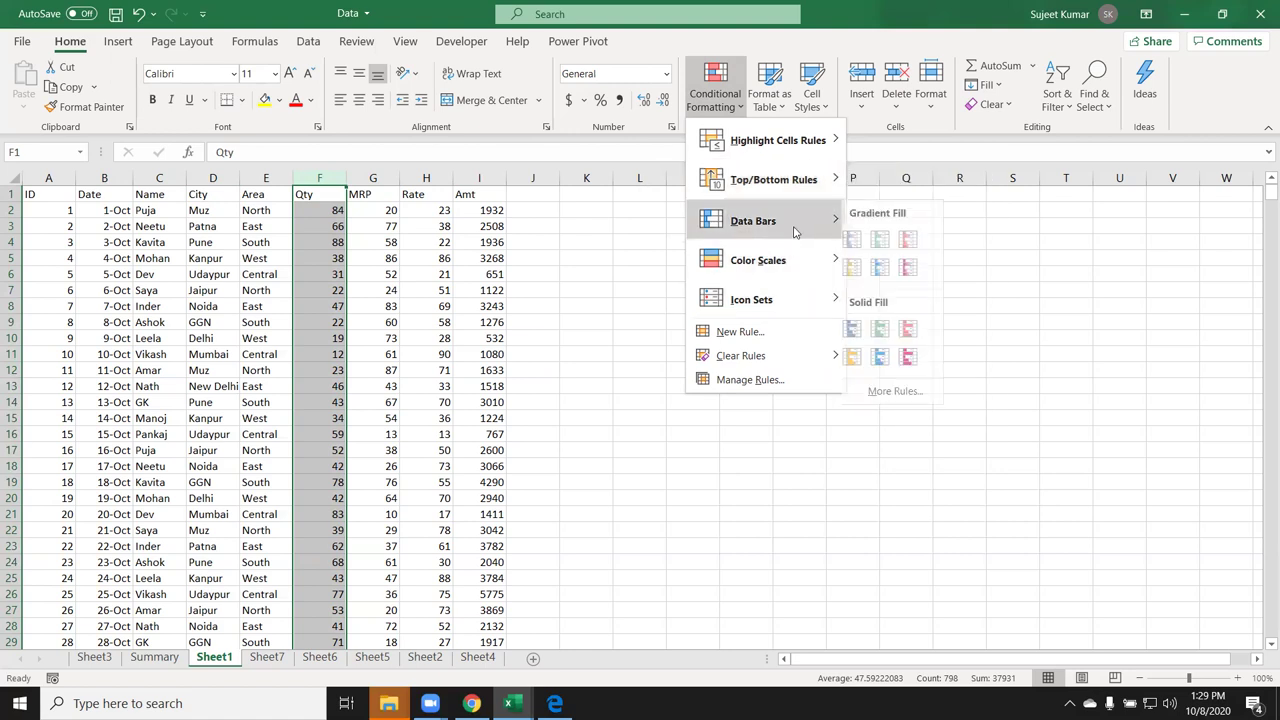
{"action": "mouse_move", "coordinate": [753, 221]}
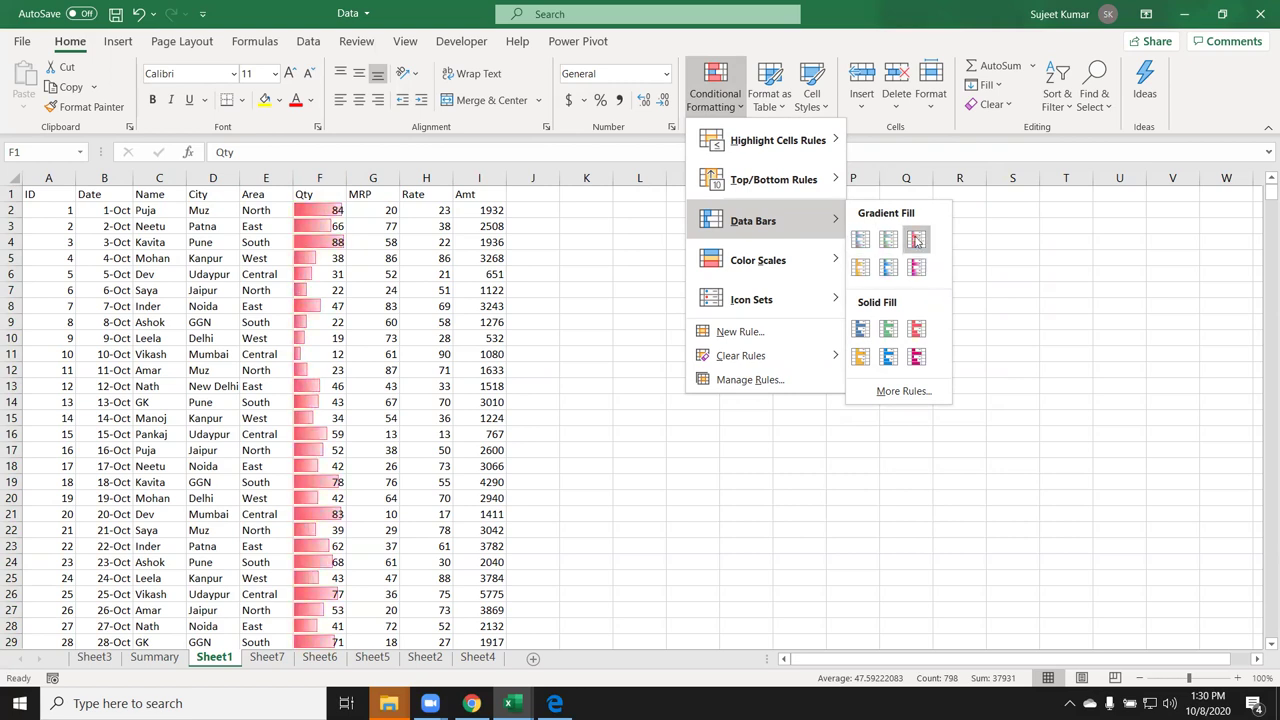
{"action": "left_click", "coordinate": [660, 572]}
Switch to Sheet4 and clear all of its contents.
{"action": "left_click", "coordinate": [480, 658]}
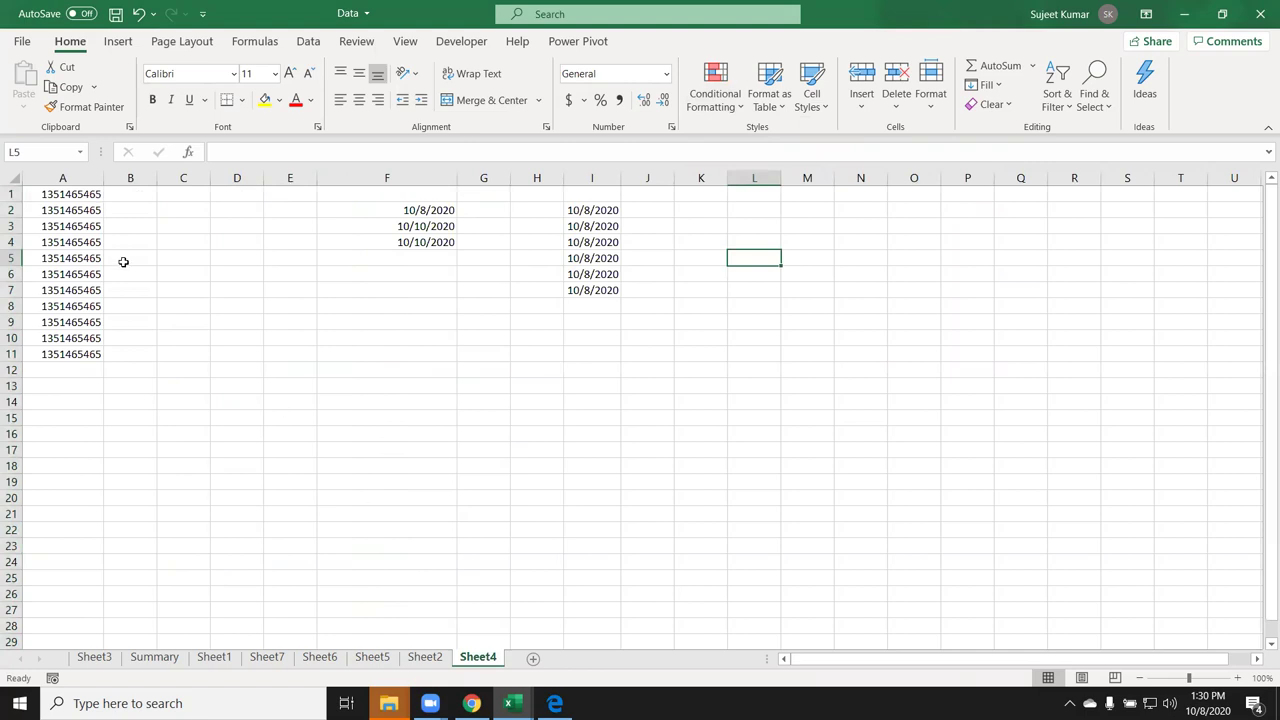
{"action": "left_click", "coordinate": [11, 177]}
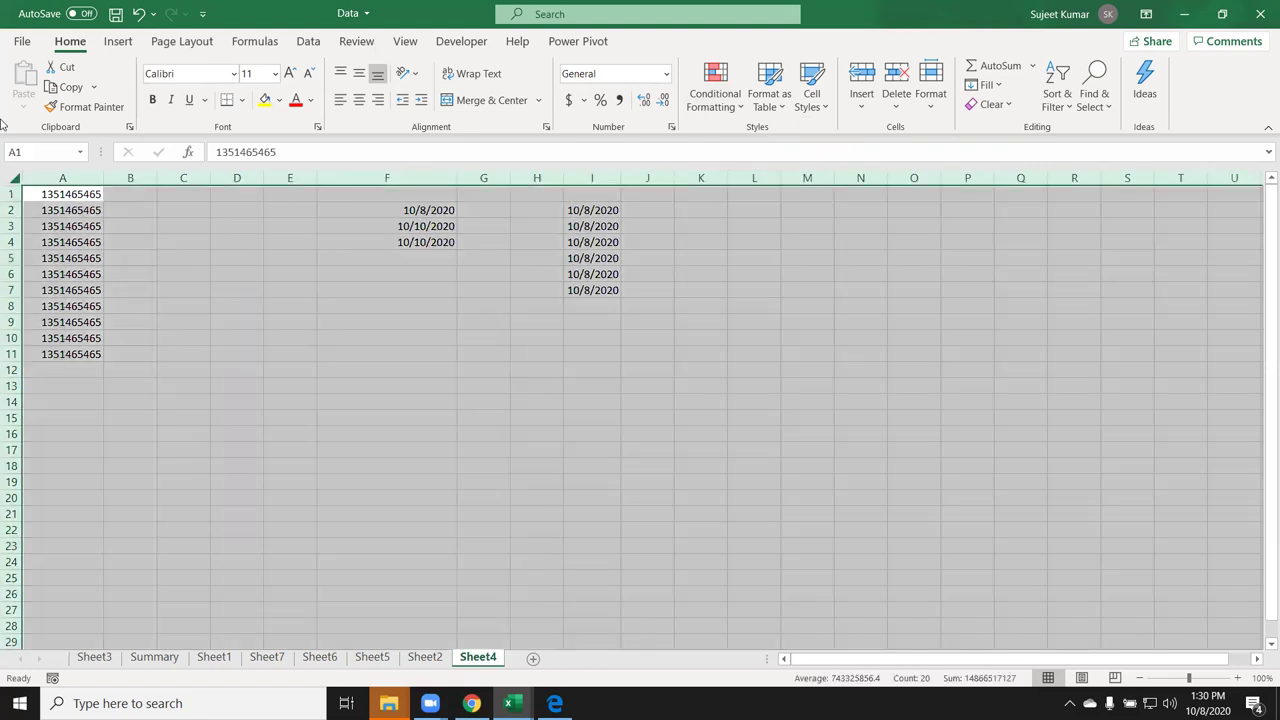
{"action": "key", "text": "ctrl+minus"}
Enter the numbers 1 through 10 in A1:A10 and select that range.
{"action": "left_click", "coordinate": [48, 194]}
{"action": "type", "text": "1"}
{"action": "key", "text": "Return"}
{"action": "type", "text": "2"}
{"action": "key", "text": "Return"}
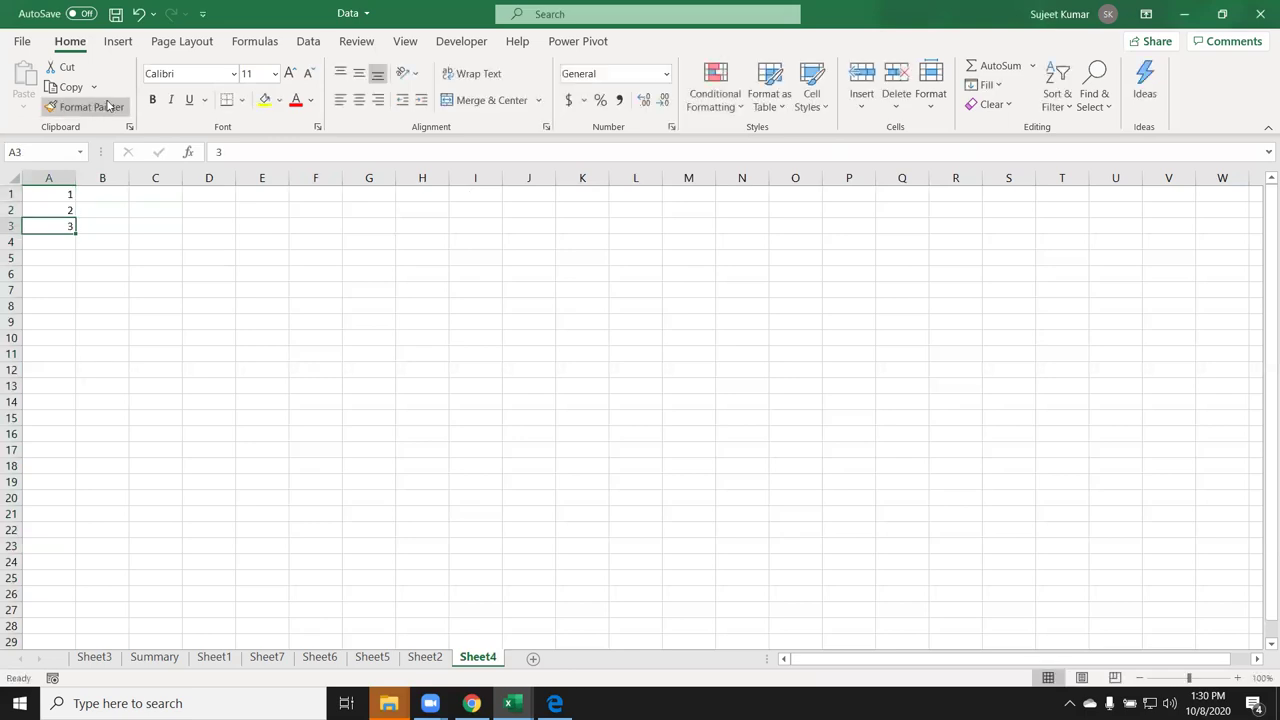
{"action": "type", "text": "3"}
{"action": "key", "text": "Return"}
{"action": "type", "text": "4"}
{"action": "key", "text": "Return"}
{"action": "type", "text": "5"}
{"action": "key", "text": "Return"}
{"action": "type", "text": "6"}
{"action": "key", "text": "Return"}
{"action": "type", "text": "7"}
{"action": "key", "text": "Return"}
{"action": "type", "text": "8"}
{"action": "key", "text": "Return"}
{"action": "type", "text": "9"}
{"action": "key", "text": "Return"}
{"action": "type", "text": "10"}
{"action": "key", "text": "Return"}
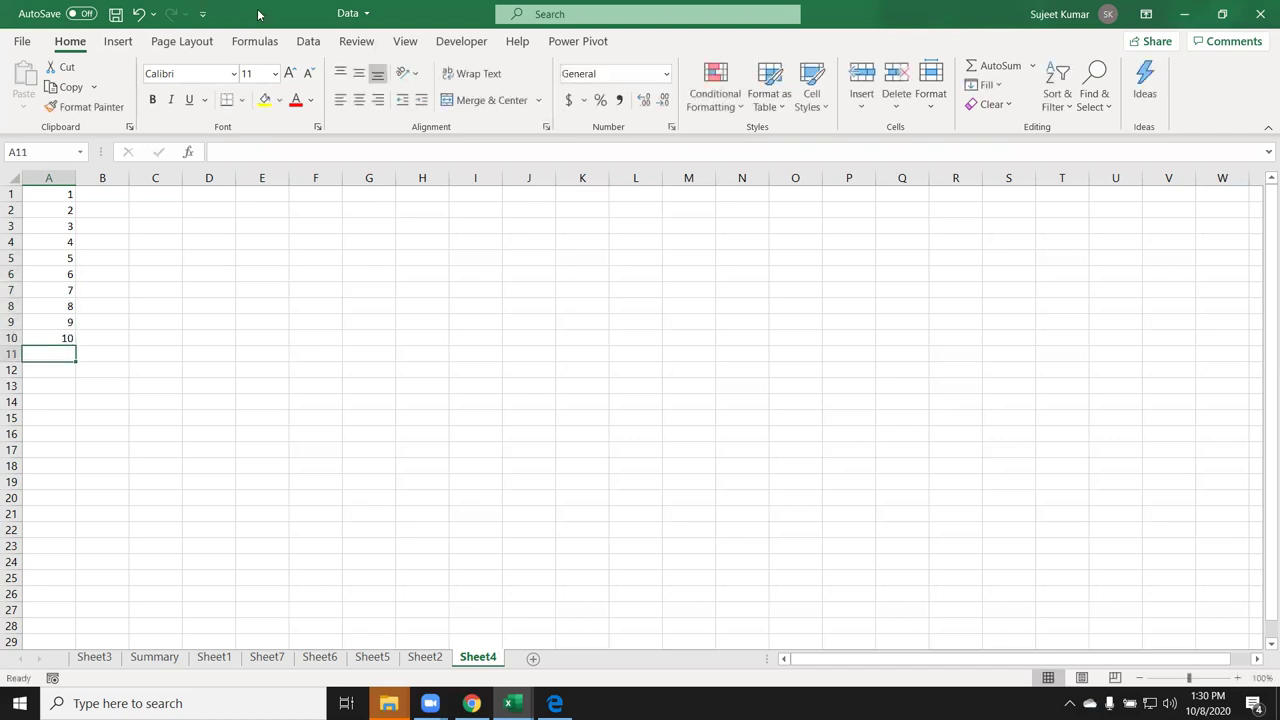
{"action": "left_click_drag", "start_coordinate": [58, 196], "coordinate": [56, 334]}
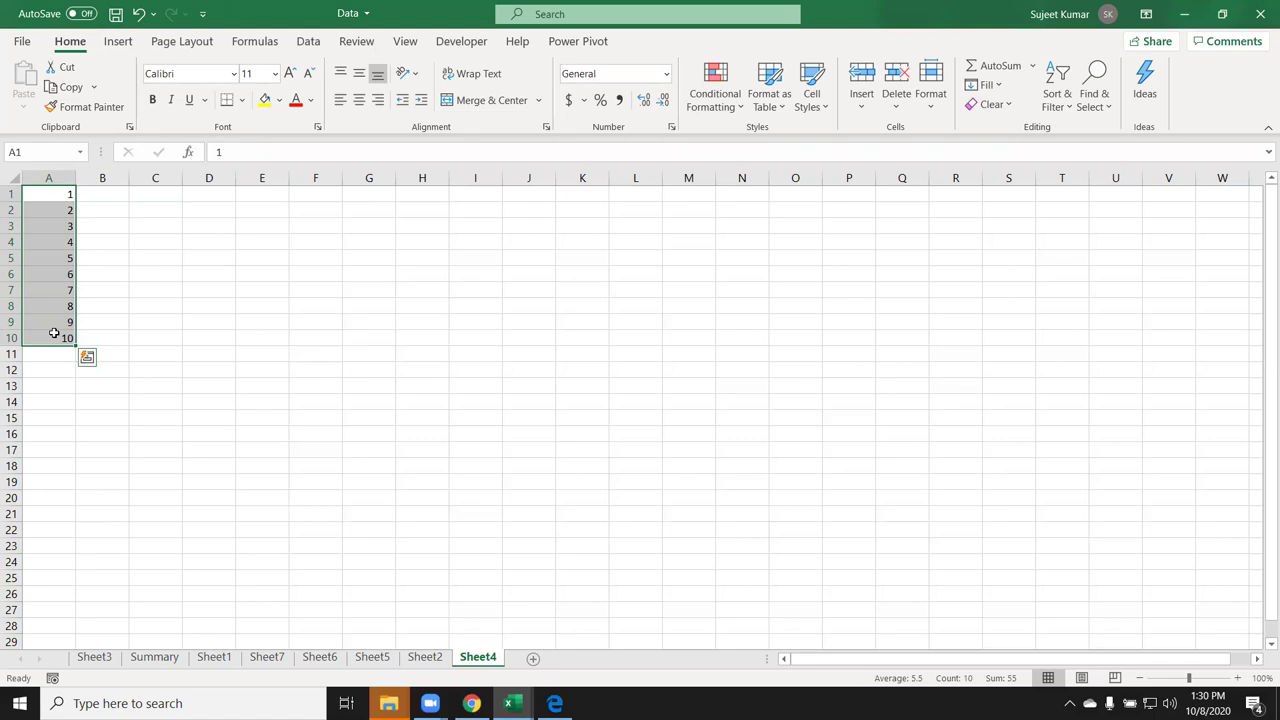
Show the Conditional Formatting choices for the selected values 1–10 in A1:A10.
{"action": "left_click", "coordinate": [733, 98]}
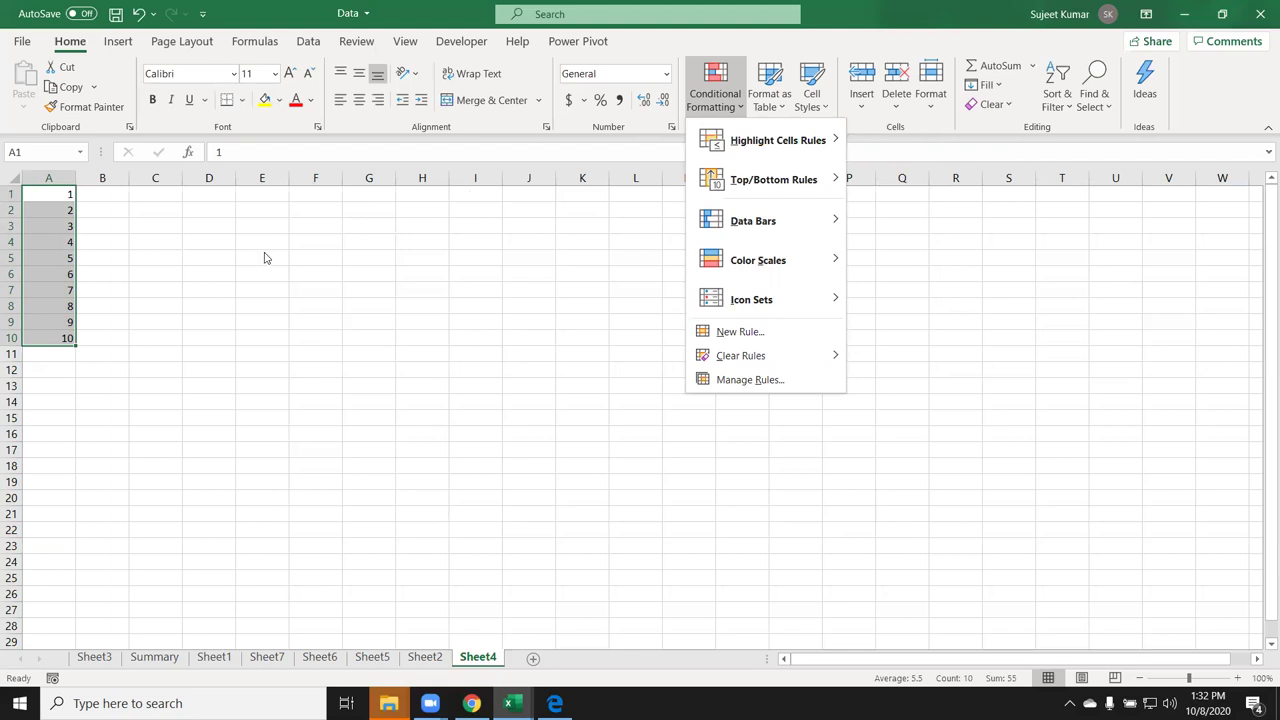
Enter a RANDBETWEEN random-number formula in E1 and paste it across E1:J12.
{"action": "left_click", "coordinate": [70, 191]}
{"action": "left_click", "coordinate": [70, 191]}
{"action": "left_click_drag", "start_coordinate": [103, 194], "coordinate": [103, 290]}
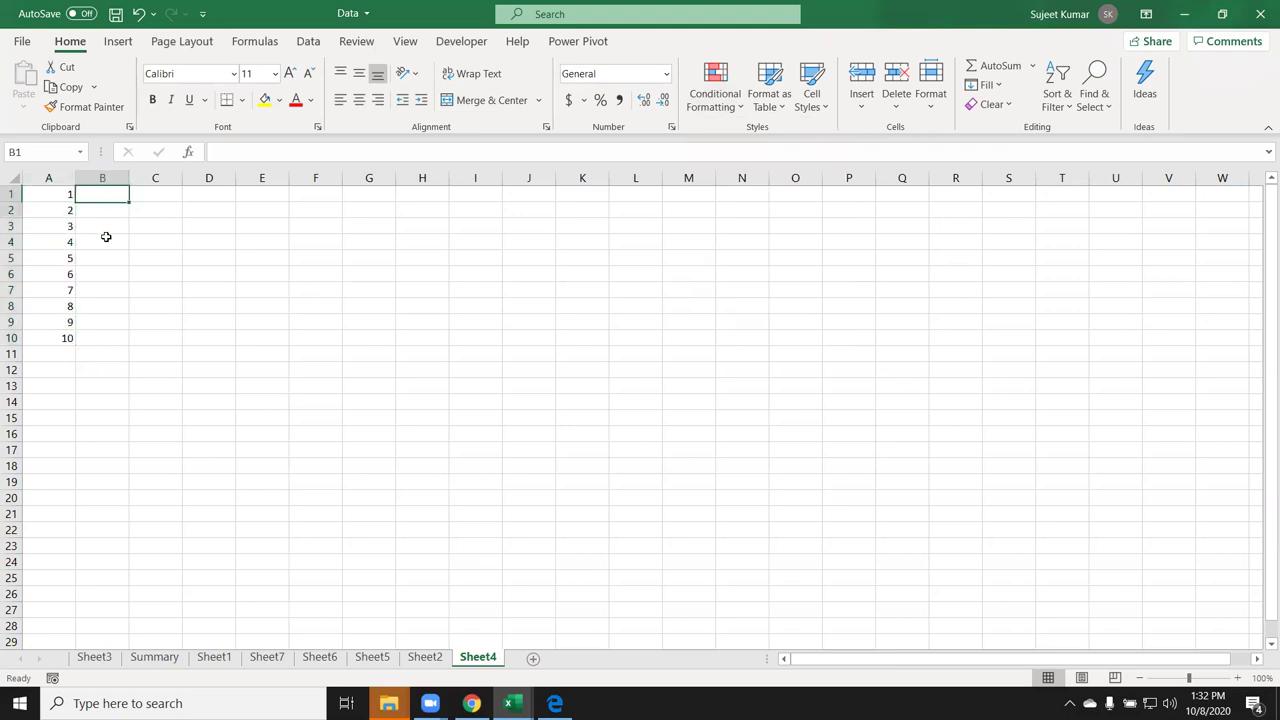
{"action": "left_click_drag", "start_coordinate": [155, 198], "coordinate": [166, 290]}
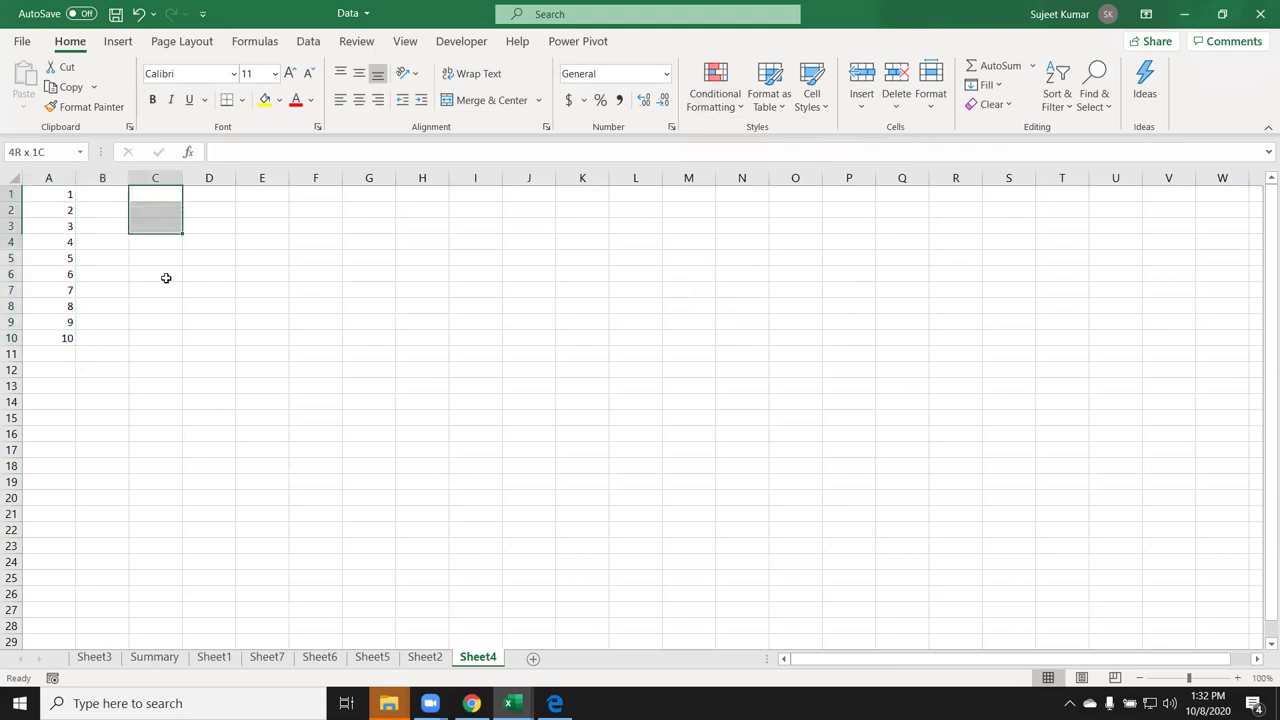
{"action": "left_click", "coordinate": [269, 193]}
{"action": "type", "text": "="}
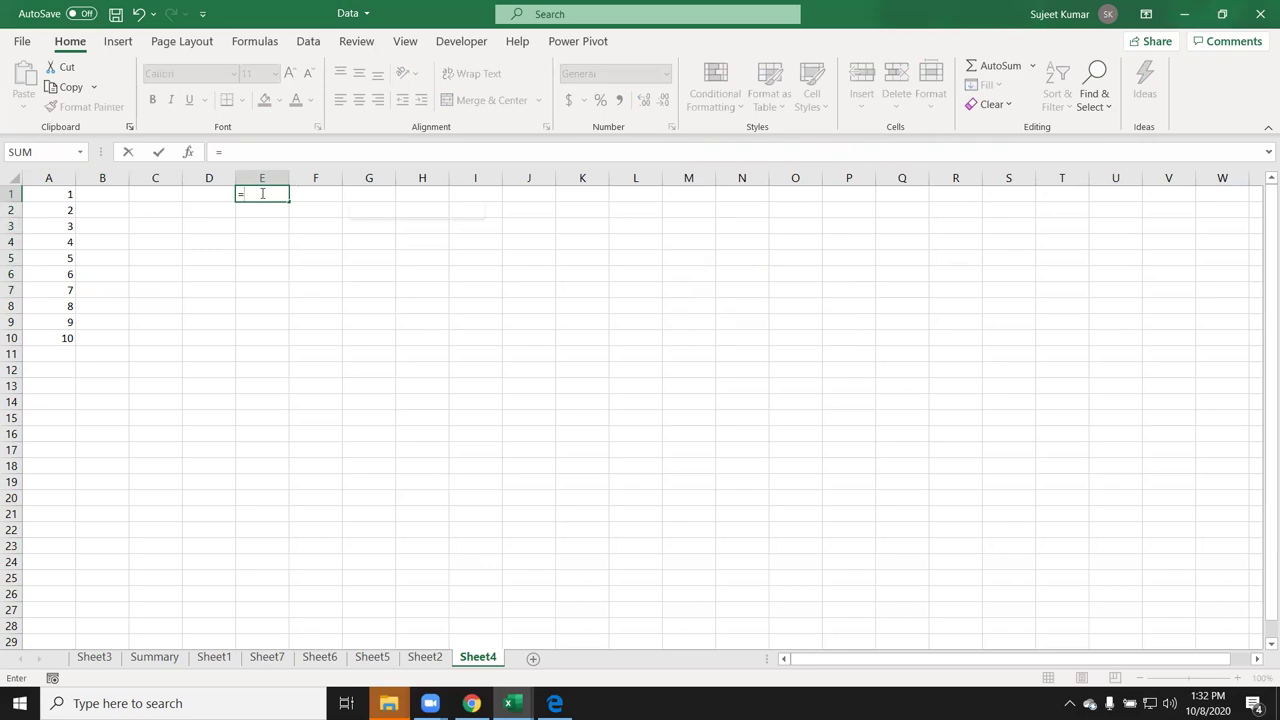
{"action": "type", "text": "ra"}
{"action": "key", "text": "Down"}
{"action": "key", "text": "Down"}
{"action": "key", "text": "Down"}
{"action": "key", "text": "Tab"}
{"action": "type", "text": "10"}
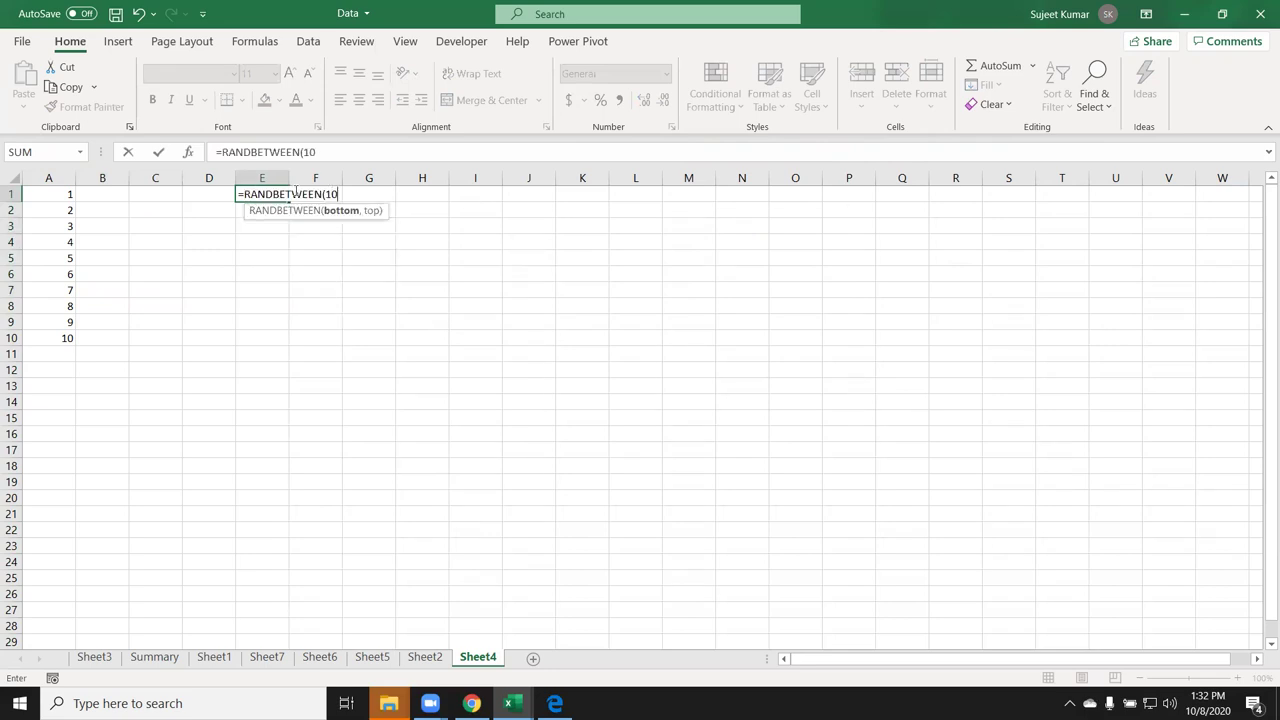
{"action": "type", "text": ",50"}
{"action": "key", "text": "Return"}
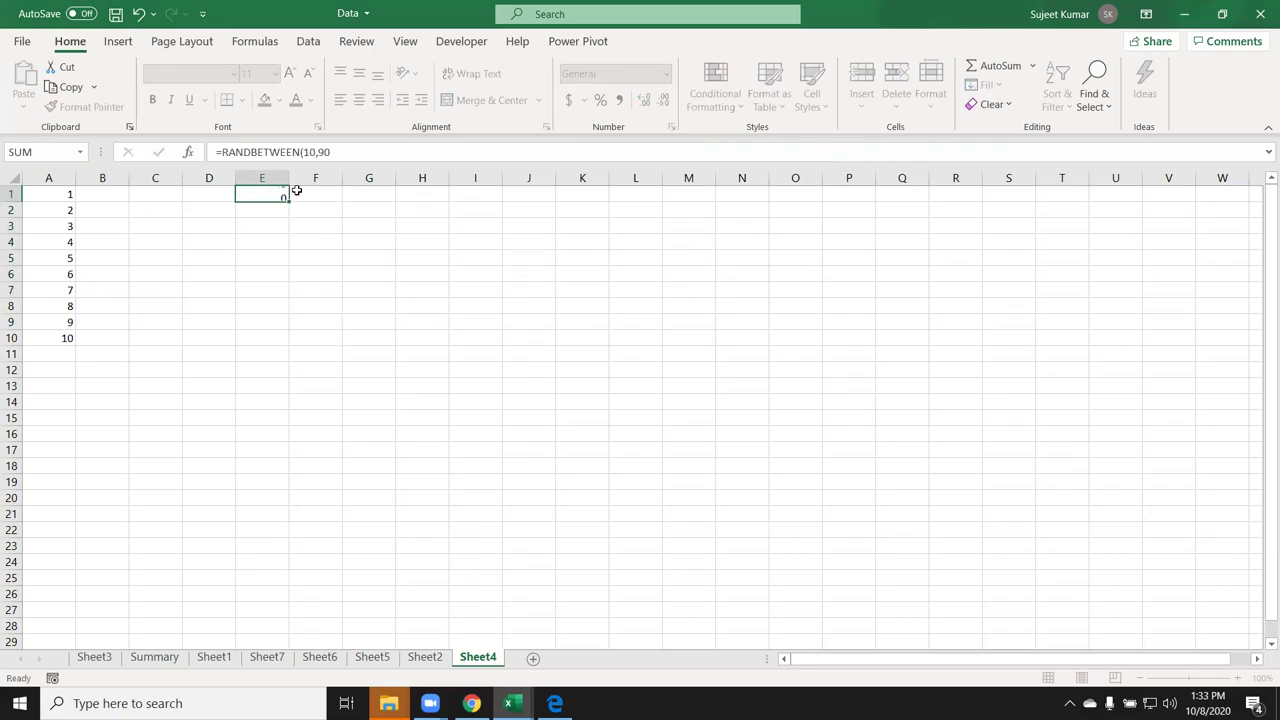
{"action": "mouse_move", "coordinate": [274, 194]}
{"action": "left_mouse_down"}
{"action": "mouse_move", "coordinate": [524, 332]}
{"action": "mouse_move", "coordinate": [528, 362]}
{"action": "left_mouse_up"}
{"action": "key", "text": "ctrl+v"}
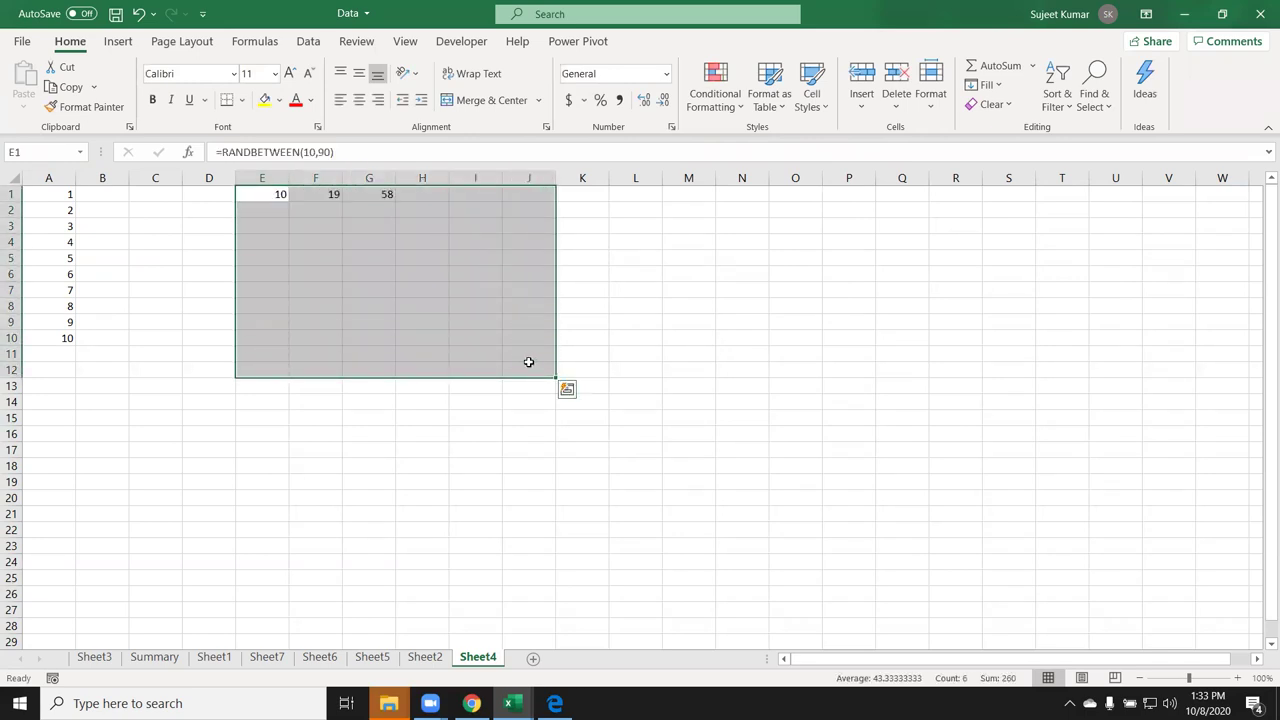
Apply the Green - Yellow - Red Color Scale to the E1:J12 random numbers.
{"action": "left_click", "coordinate": [715, 88]}
{"action": "mouse_move", "coordinate": [765, 260]}
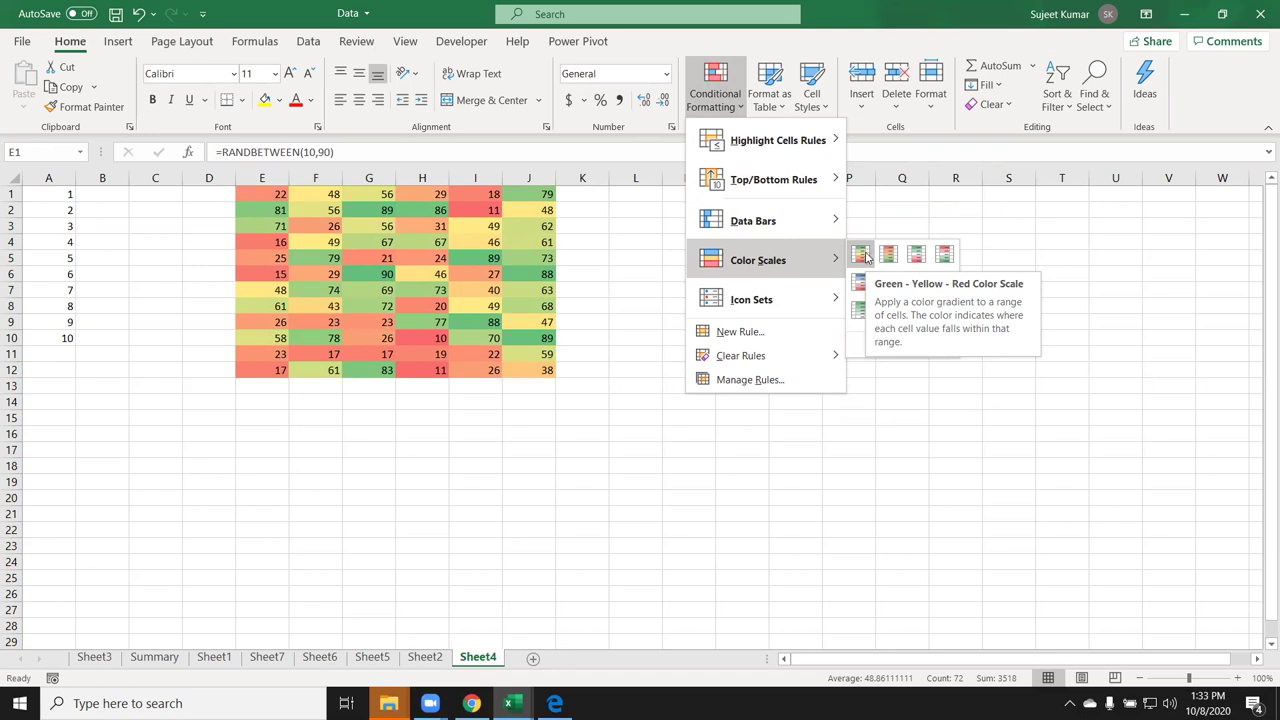
{"action": "left_click", "coordinate": [860, 254]}
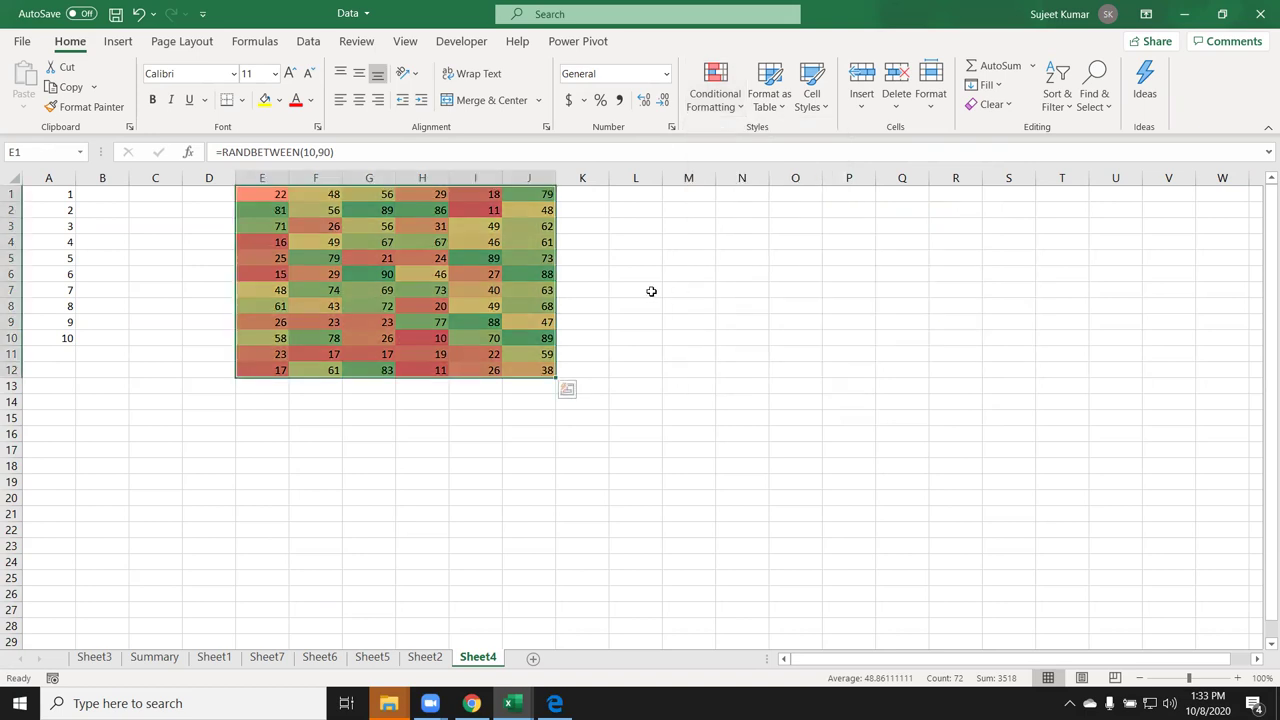
{"action": "left_click", "coordinate": [671, 127]}
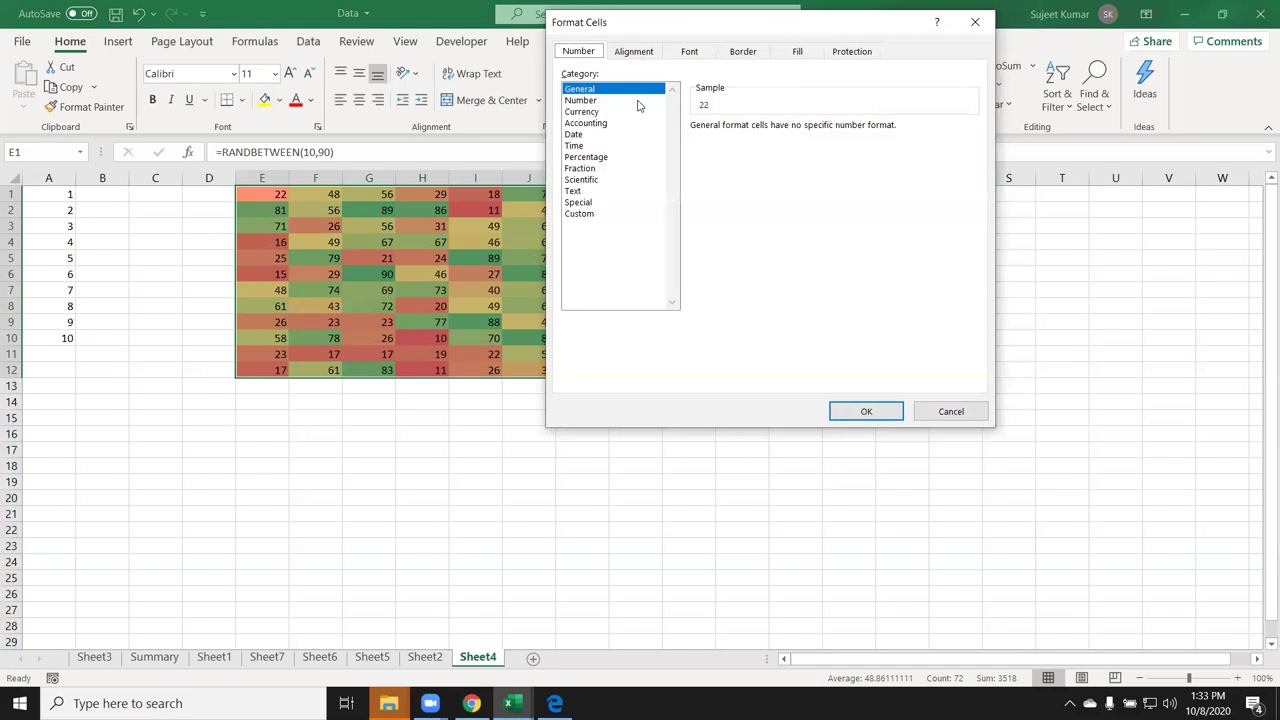
{"action": "key", "text": "Escape"}
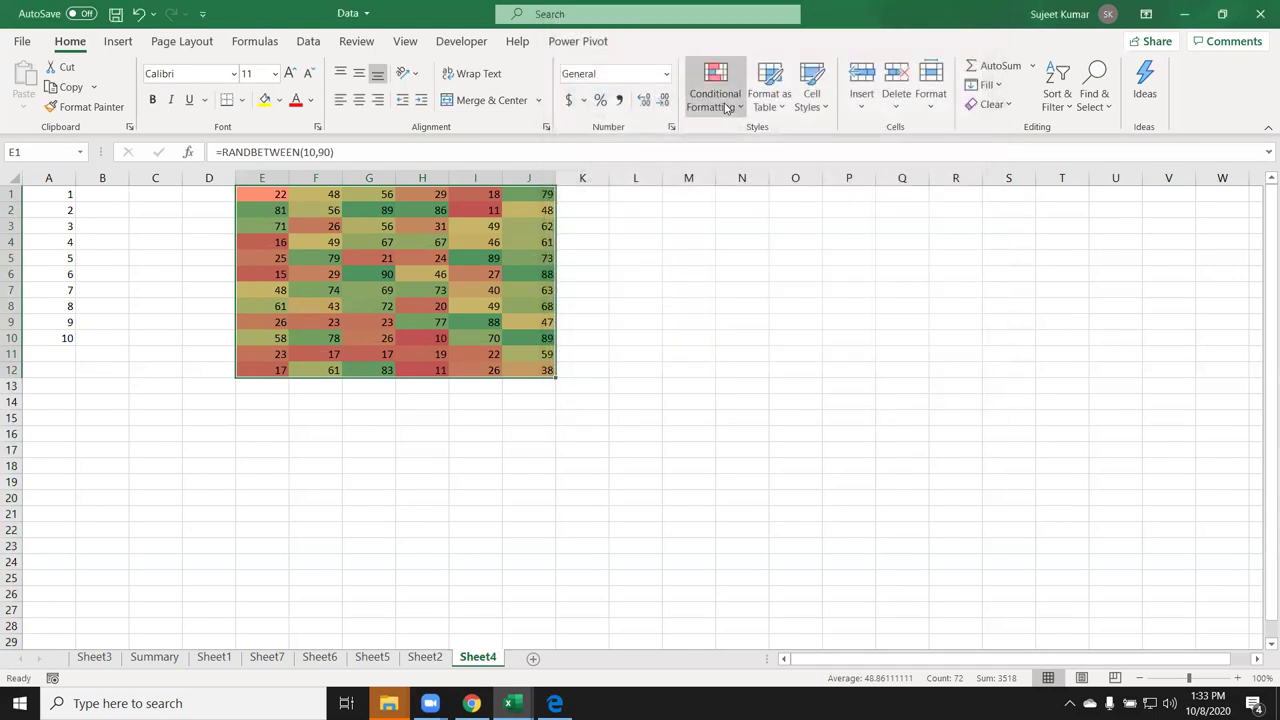
{"action": "left_click", "coordinate": [727, 107]}
{"action": "left_click", "coordinate": [757, 380]}
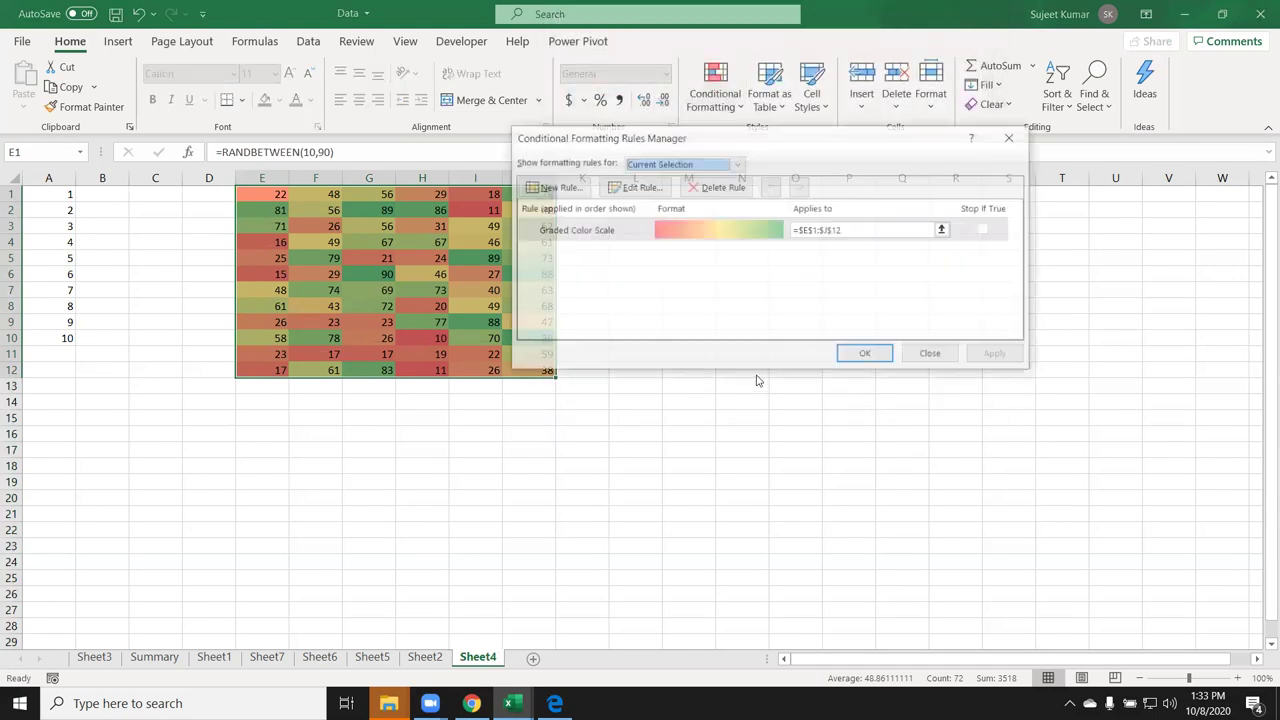
{"action": "double_click", "coordinate": [765, 230]}
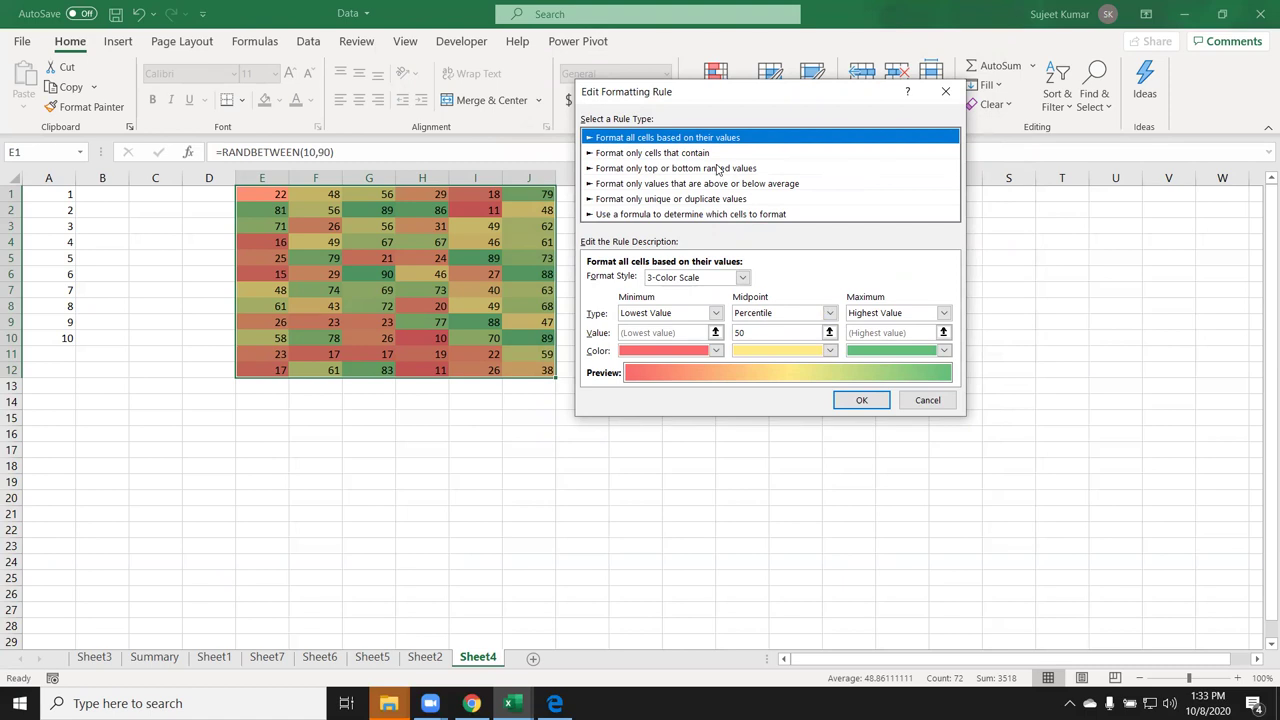
{"action": "left_click_drag", "start_coordinate": [705, 93], "coordinate": [827, 89]}
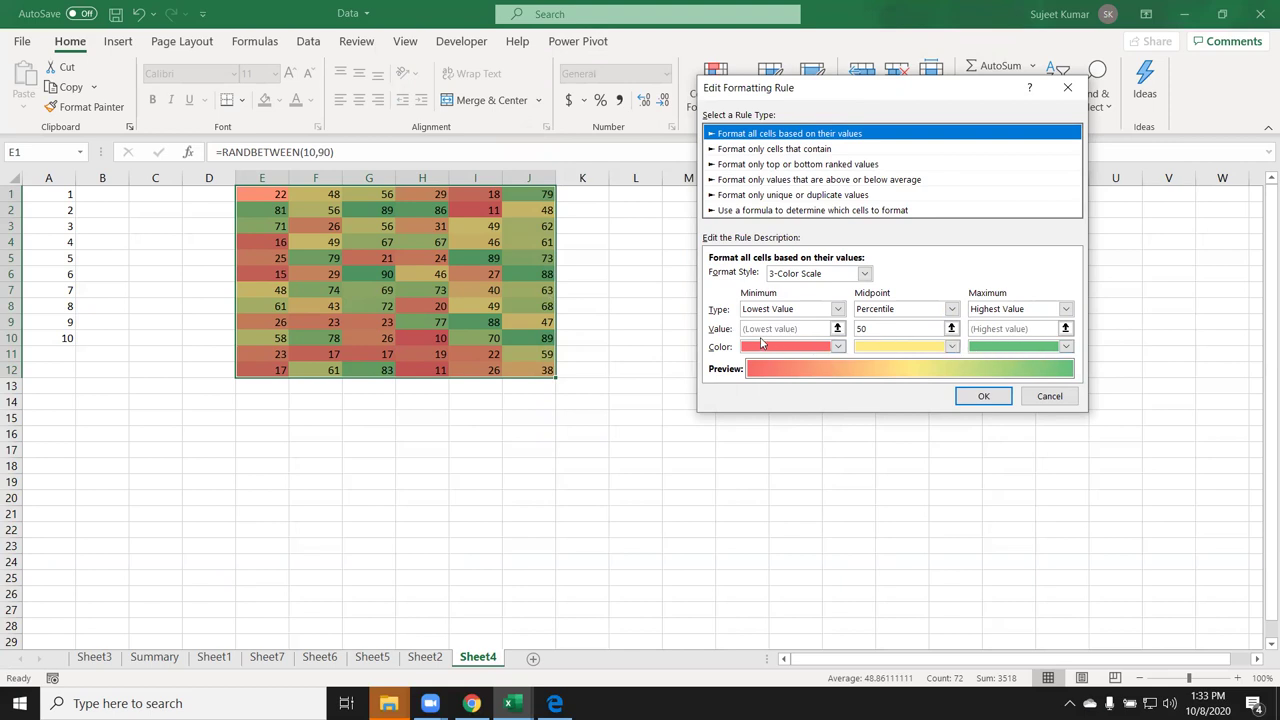
{"action": "key", "text": "Return"}
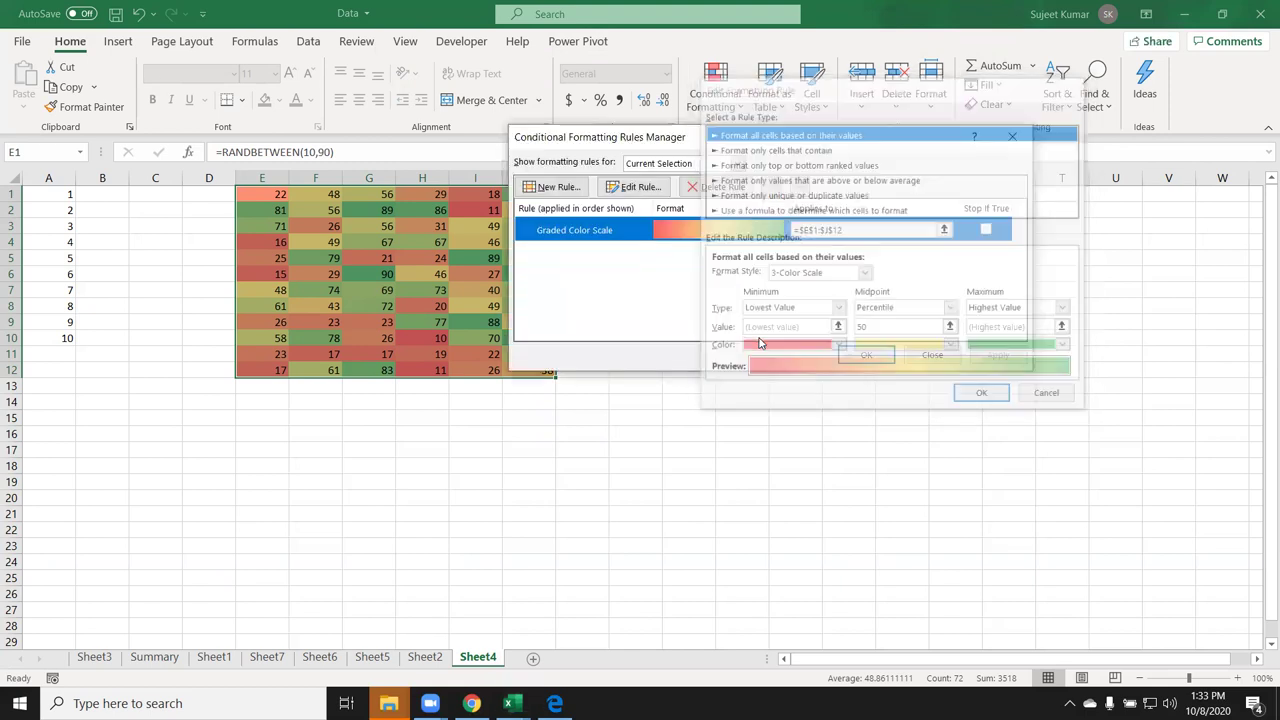
{"action": "left_click", "coordinate": [866, 357]}
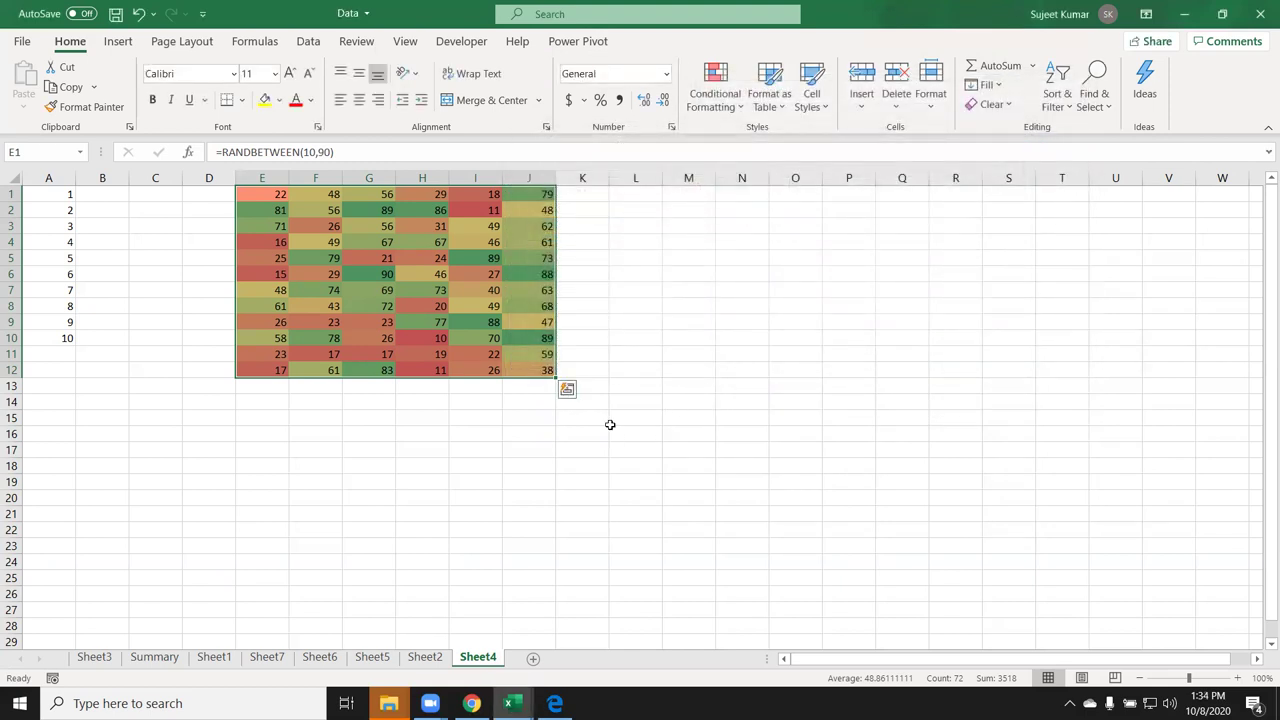
Undo the colour-scale formatting on the random-number table.
{"action": "key", "text": "ctrl+q"}
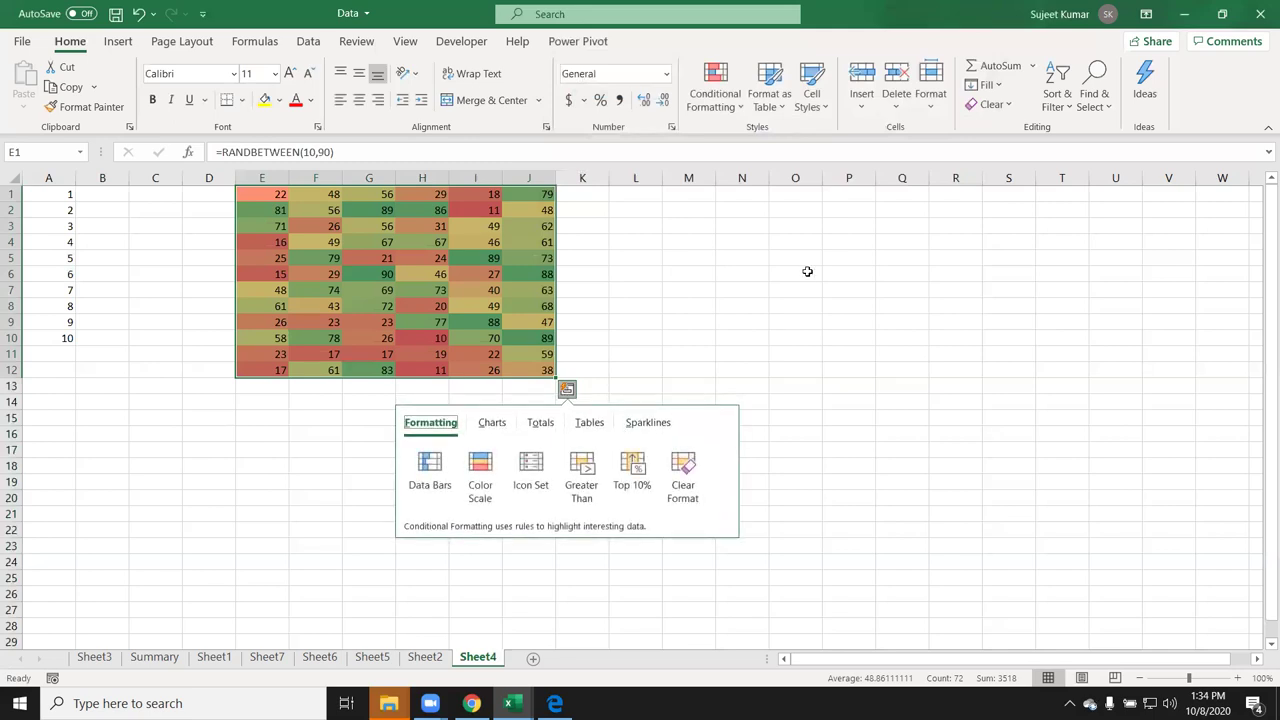
{"action": "key", "text": "Escape"}
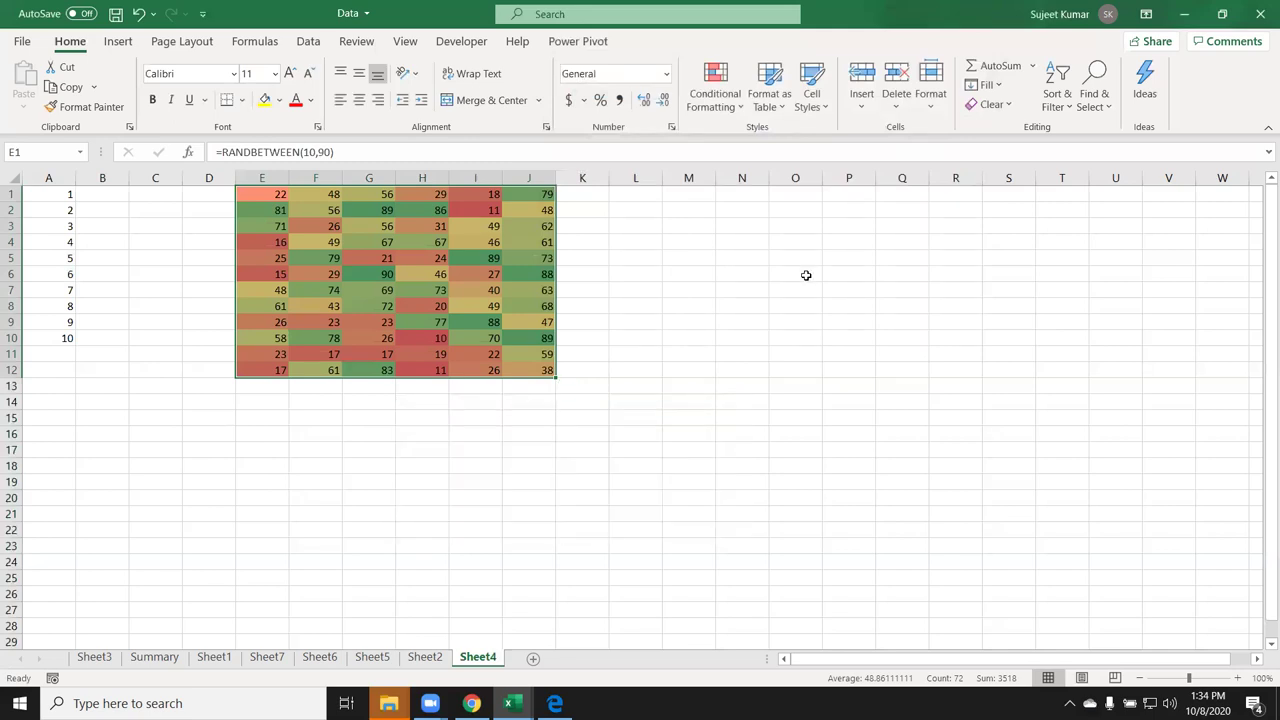
{"action": "key", "text": "ctrl+z"}
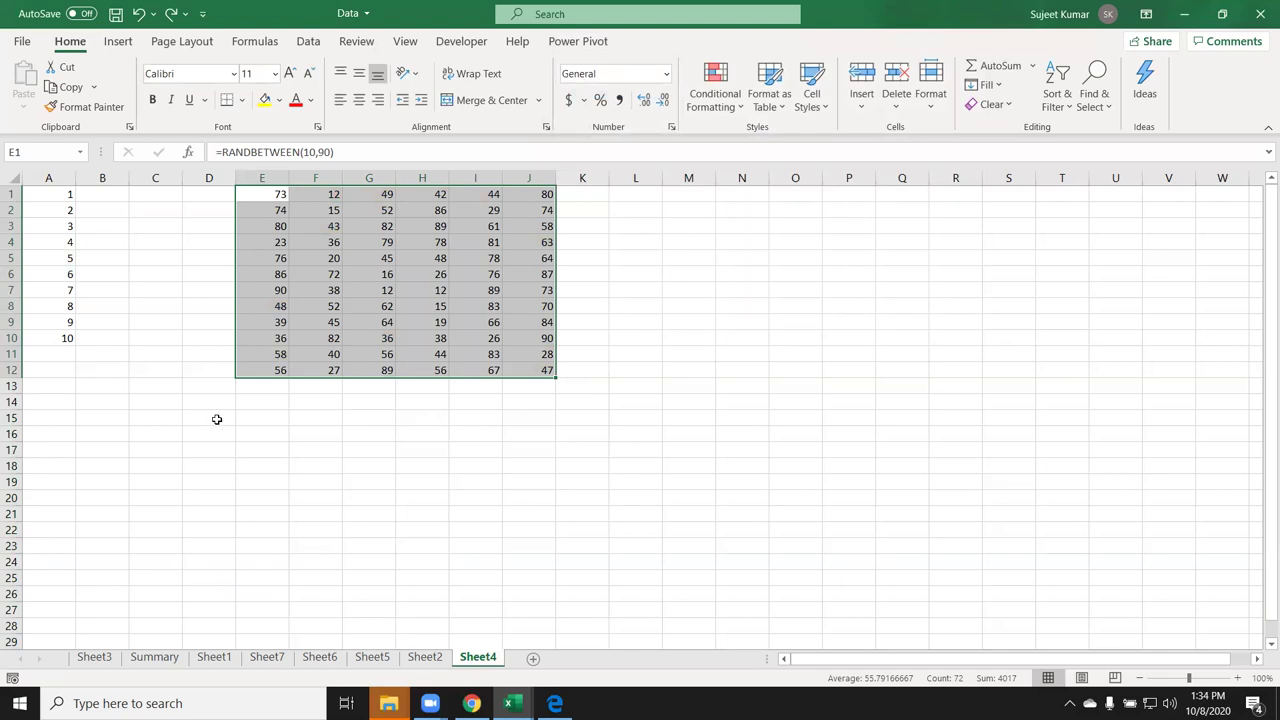
Add a small example below: headings Q1 and Q2 with values 20 and 30.
{"action": "left_click_drag", "start_coordinate": [191, 446], "coordinate": [191, 432]}
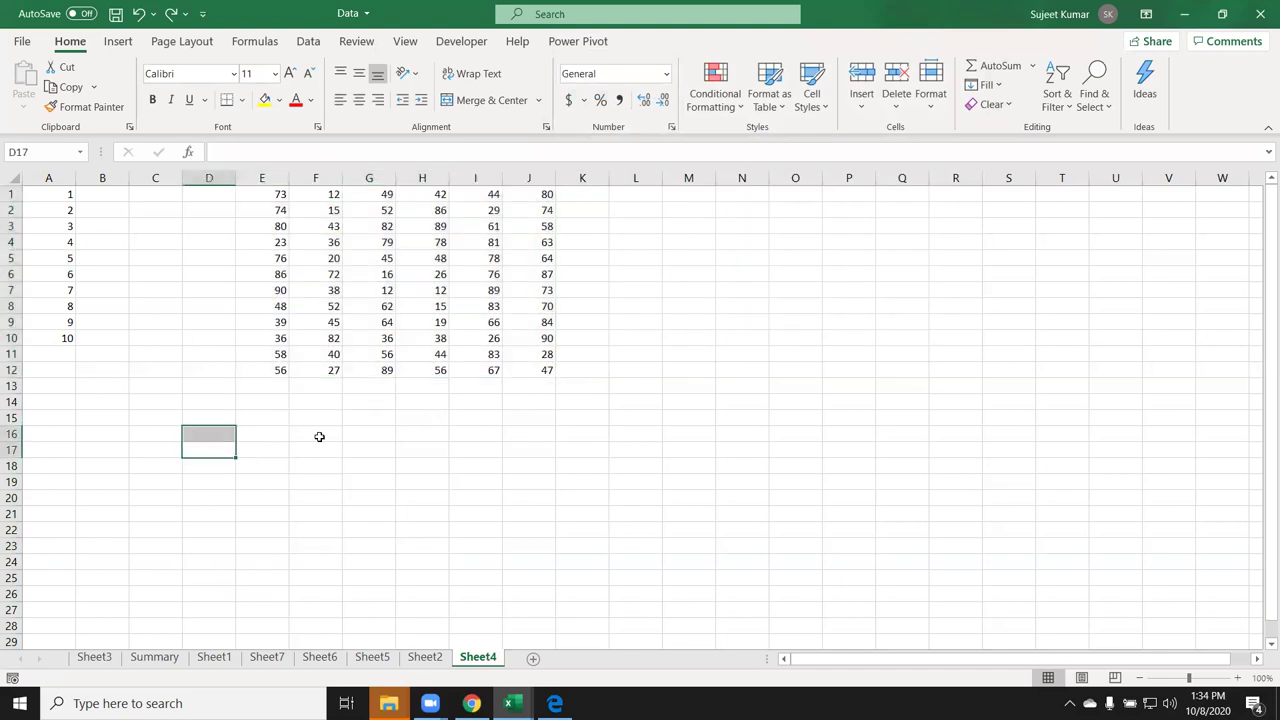
{"action": "scroll", "coordinate": [373, 459], "scroll_direction": "down", "scroll_amount": 2}
{"action": "scroll", "coordinate": [300, 430], "scroll_direction": "down", "scroll_amount": 2}
{"action": "left_click", "coordinate": [241, 313]}
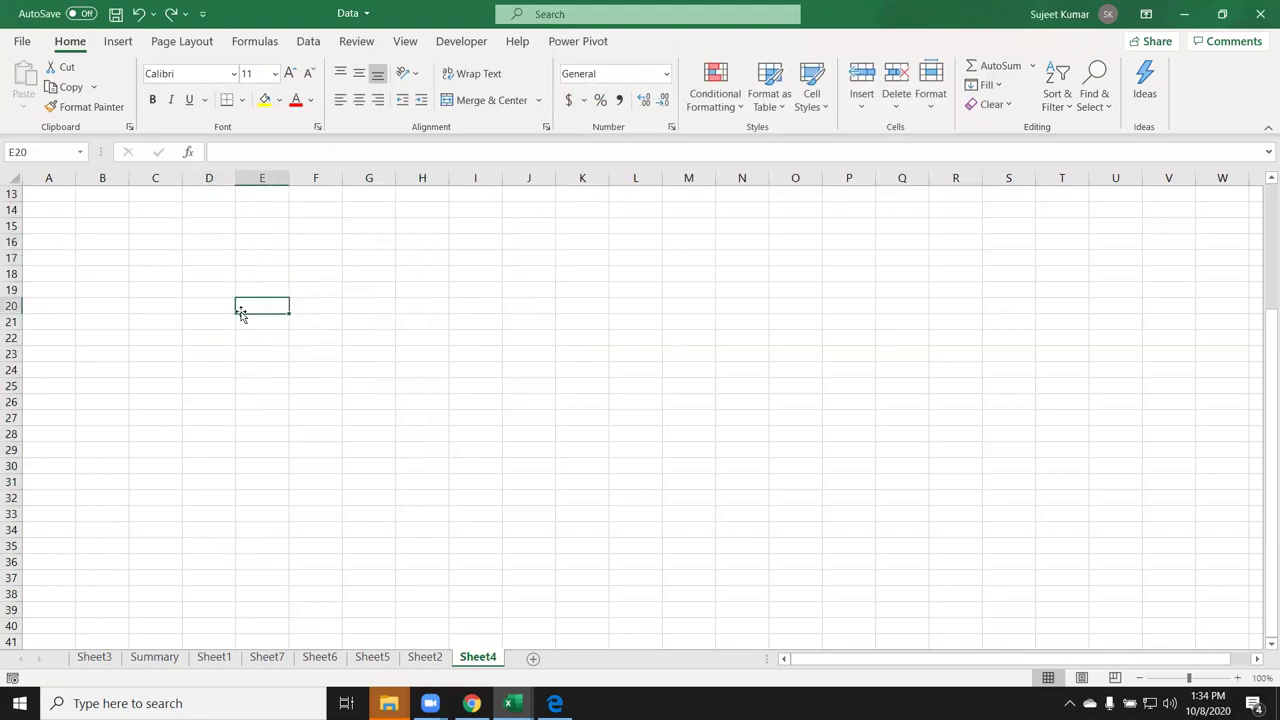
{"action": "type", "text": "Q1"}
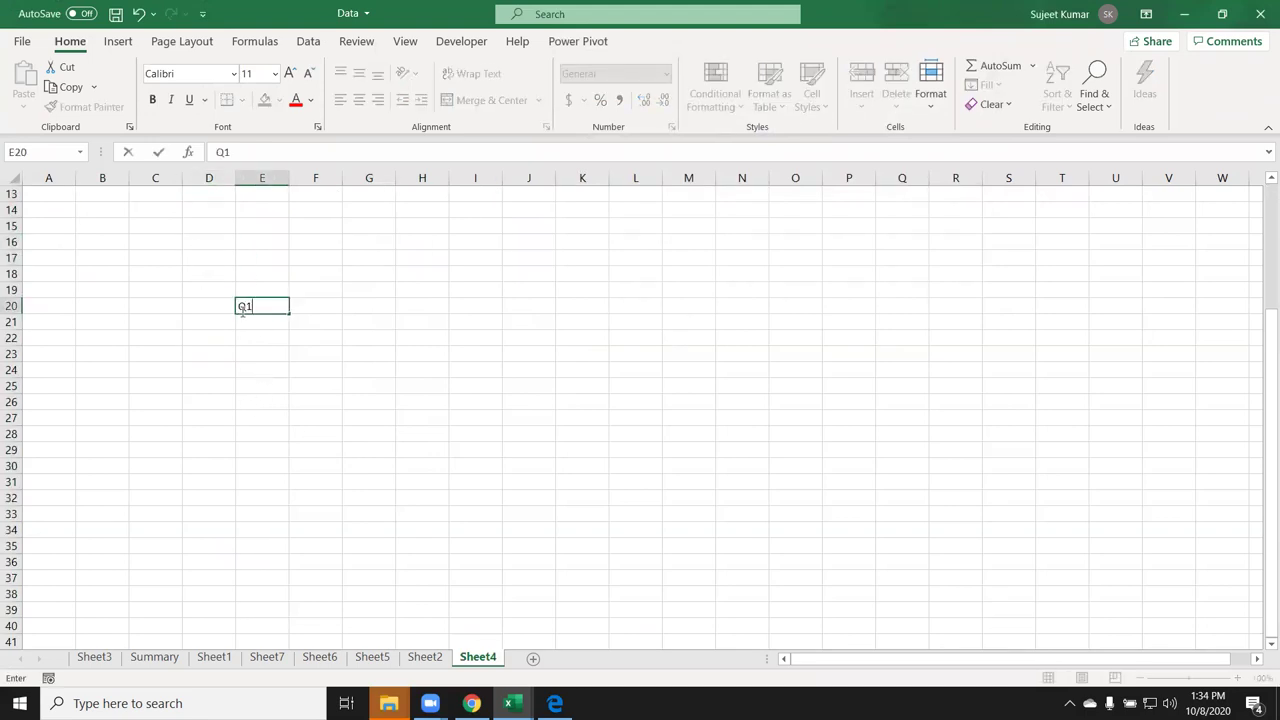
{"action": "key", "text": "Tab"}
{"action": "type", "text": "Q"}
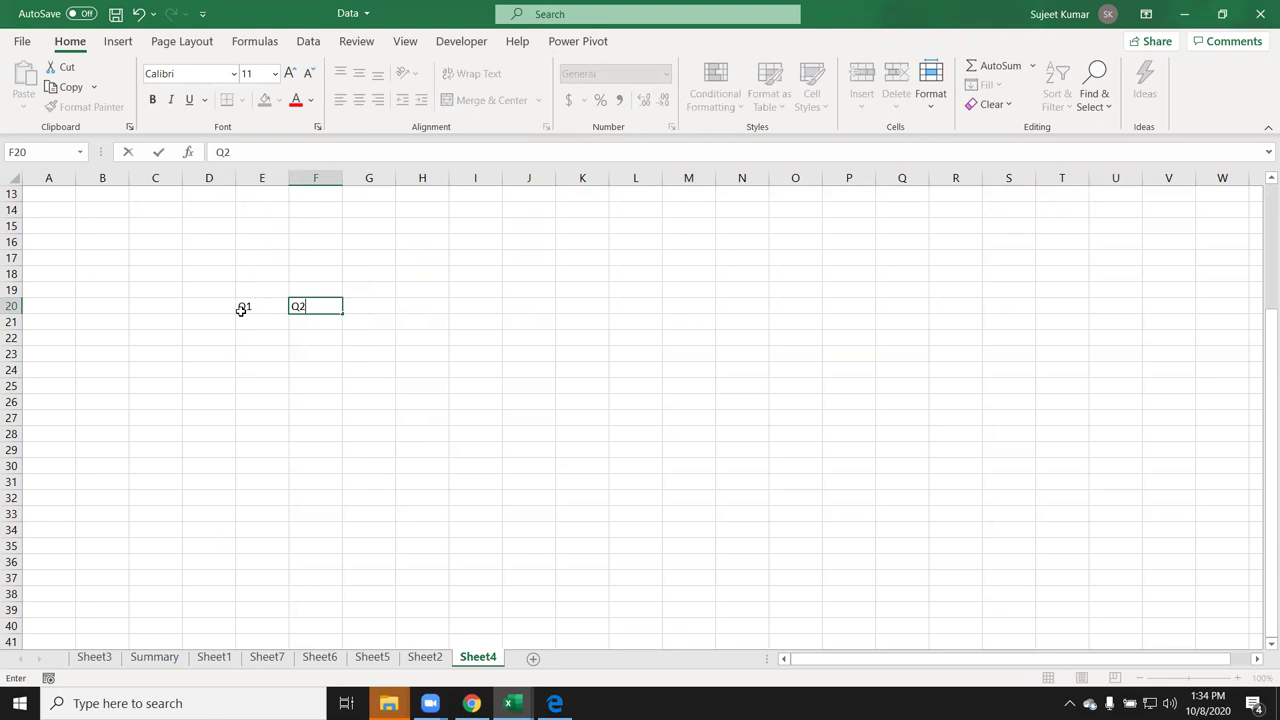
{"action": "key", "text": "Return"}
{"action": "type", "text": "20"}
{"action": "key", "text": "Tab"}
{"action": "type", "text": "30"}
{"action": "key", "text": "Return"}
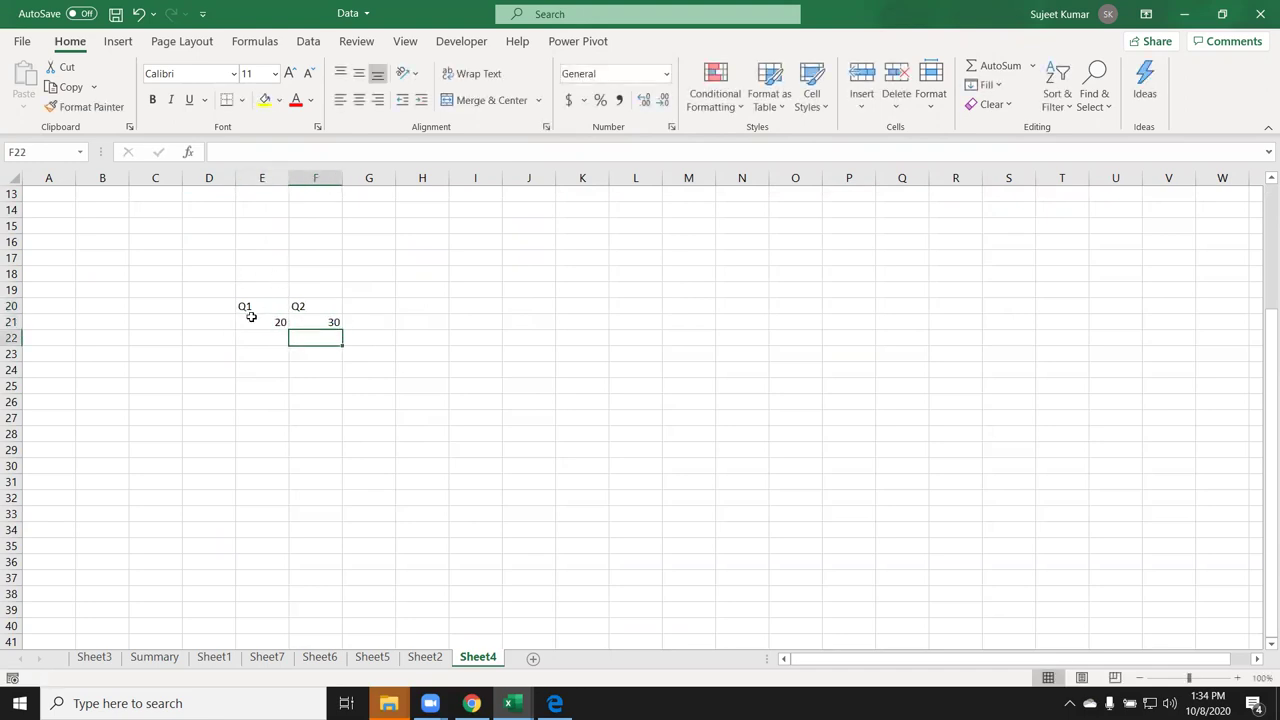
Mark the values 20 and 30 with the 3 Arrows (Colored) icon set.
{"action": "left_click_drag", "start_coordinate": [251, 317], "coordinate": [309, 319]}
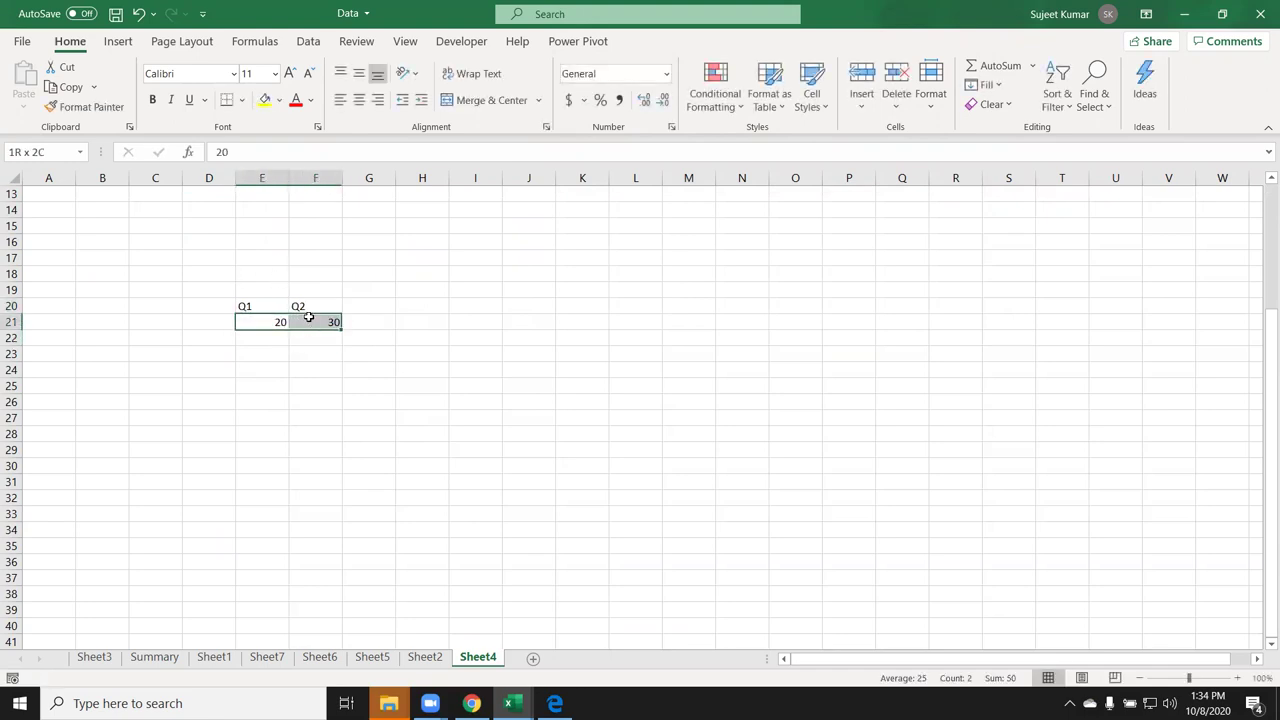
{"action": "left_click", "coordinate": [714, 95]}
{"action": "mouse_move", "coordinate": [751, 299]}
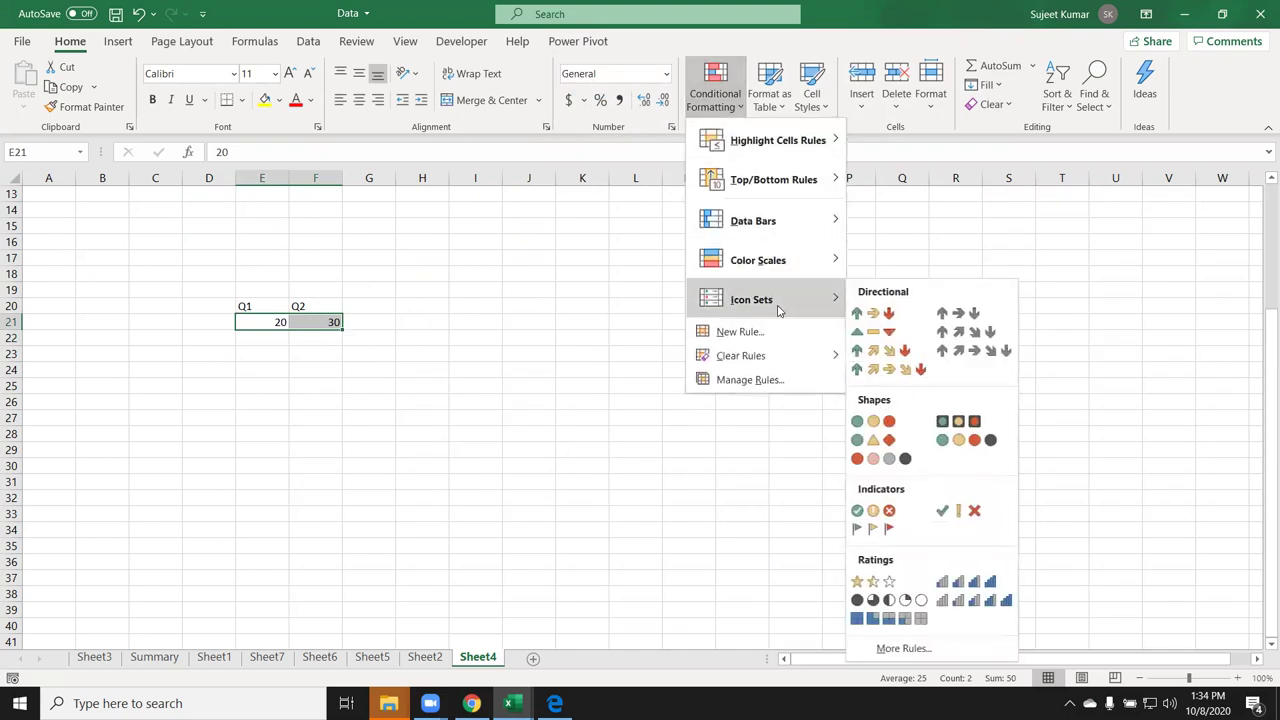
{"action": "left_click", "coordinate": [872, 313]}
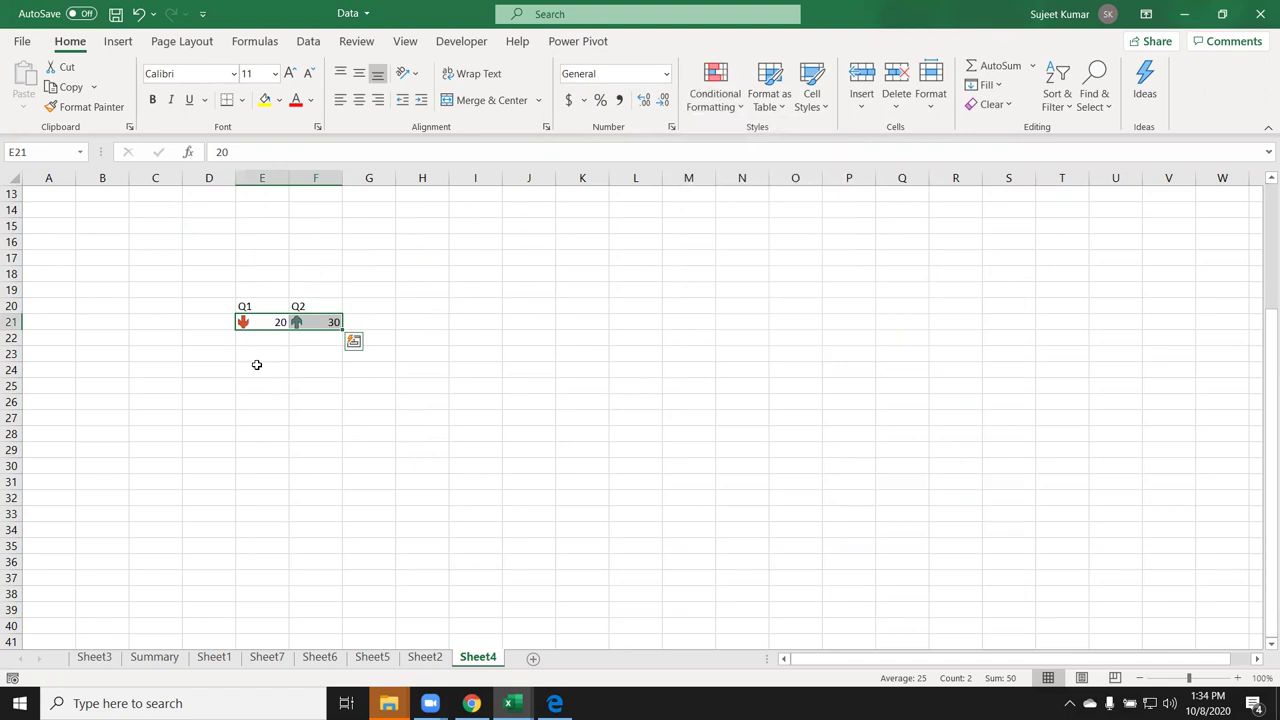
{"action": "left_click", "coordinate": [302, 386]}
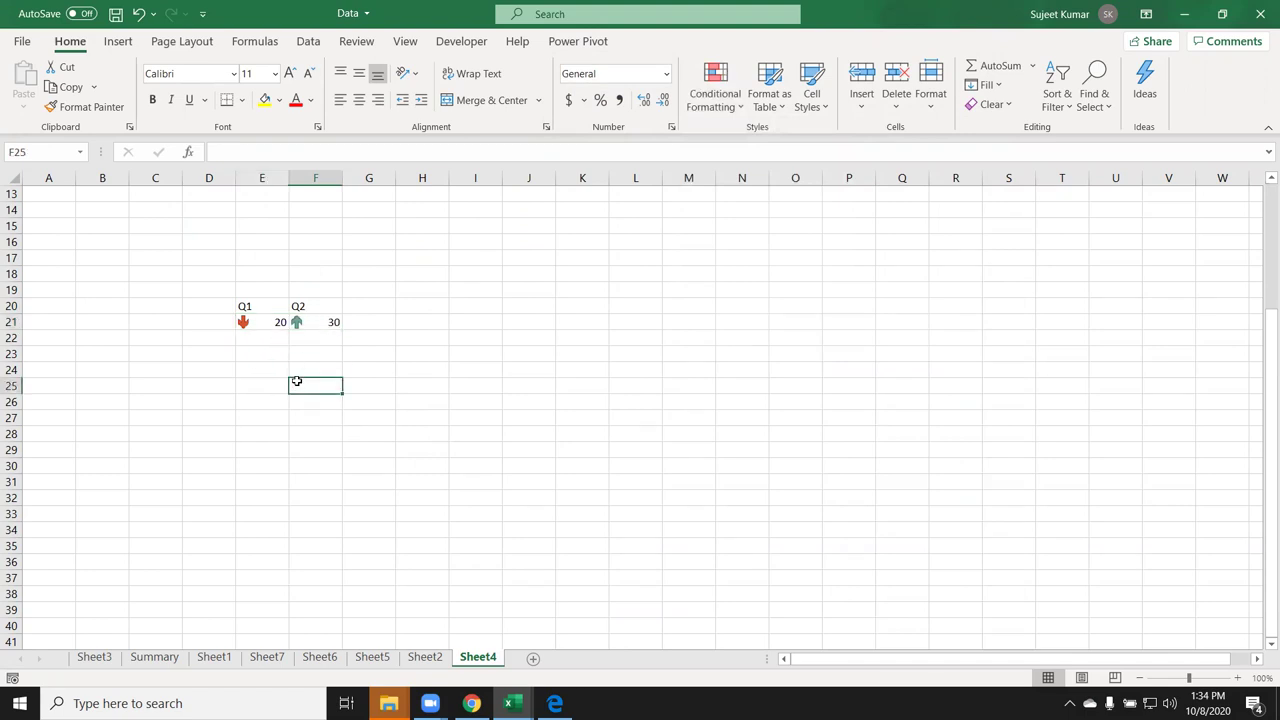
Change the Q1 value to 35 and the Q2 value to 40.
{"action": "left_click", "coordinate": [260, 322]}
{"action": "type", "text": "35"}
{"action": "key", "text": "Return"}
{"action": "left_click", "coordinate": [320, 326]}
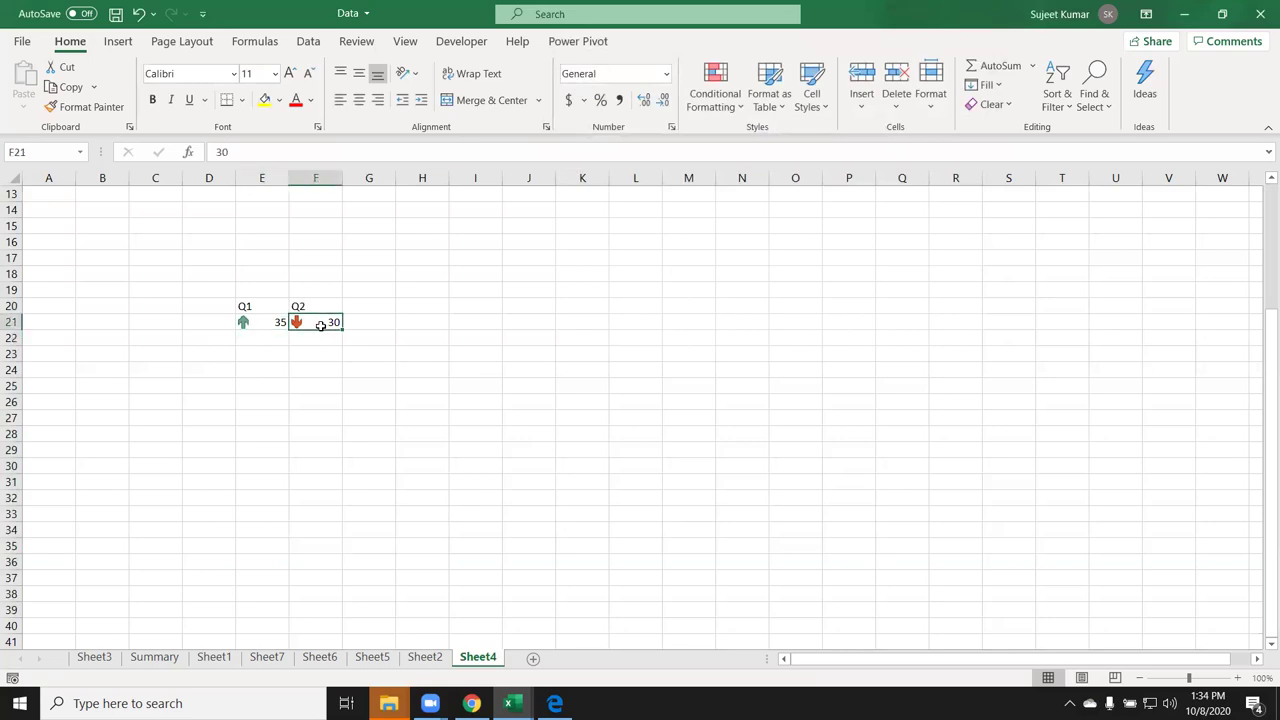
{"action": "type", "text": "40"}
{"action": "key", "text": "Return"}
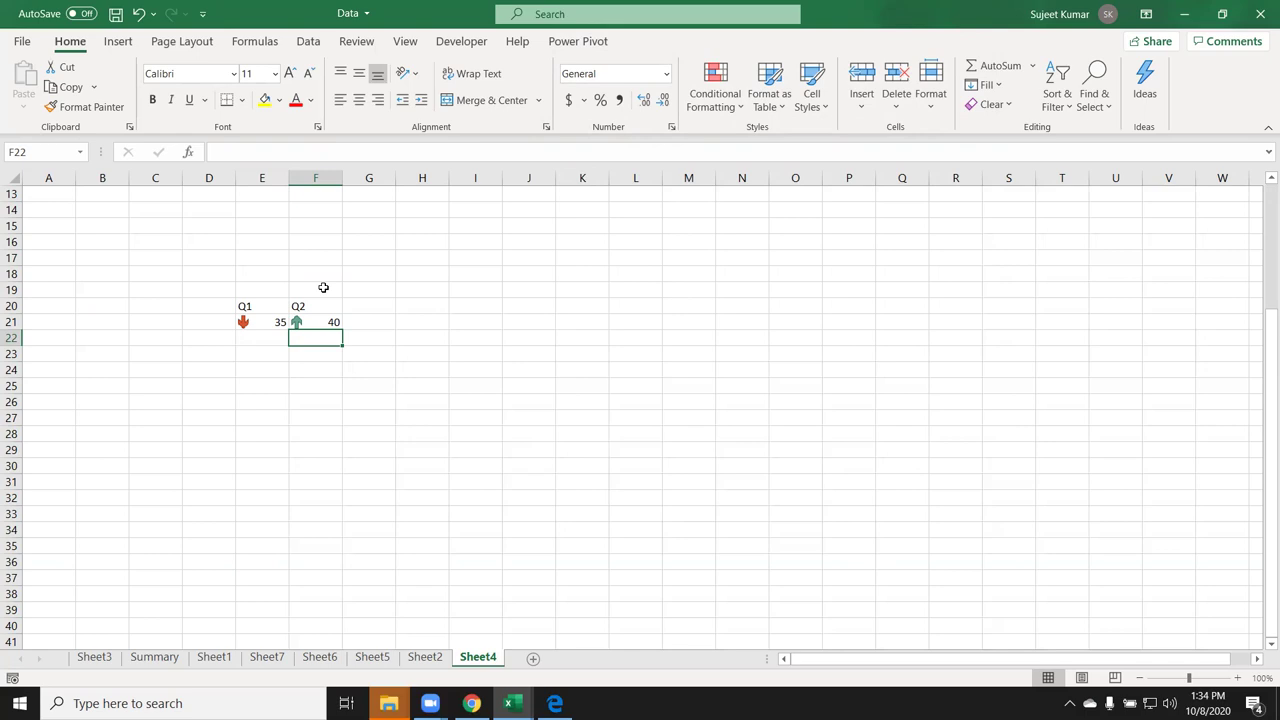
Try selecting columns G through J of the top table, cancelling a stray entry in G1.
{"action": "scroll", "coordinate": [388, 314], "scroll_direction": "up", "scroll_amount": 2}
{"action": "scroll", "coordinate": [351, 277], "scroll_direction": "up", "scroll_amount": 2}
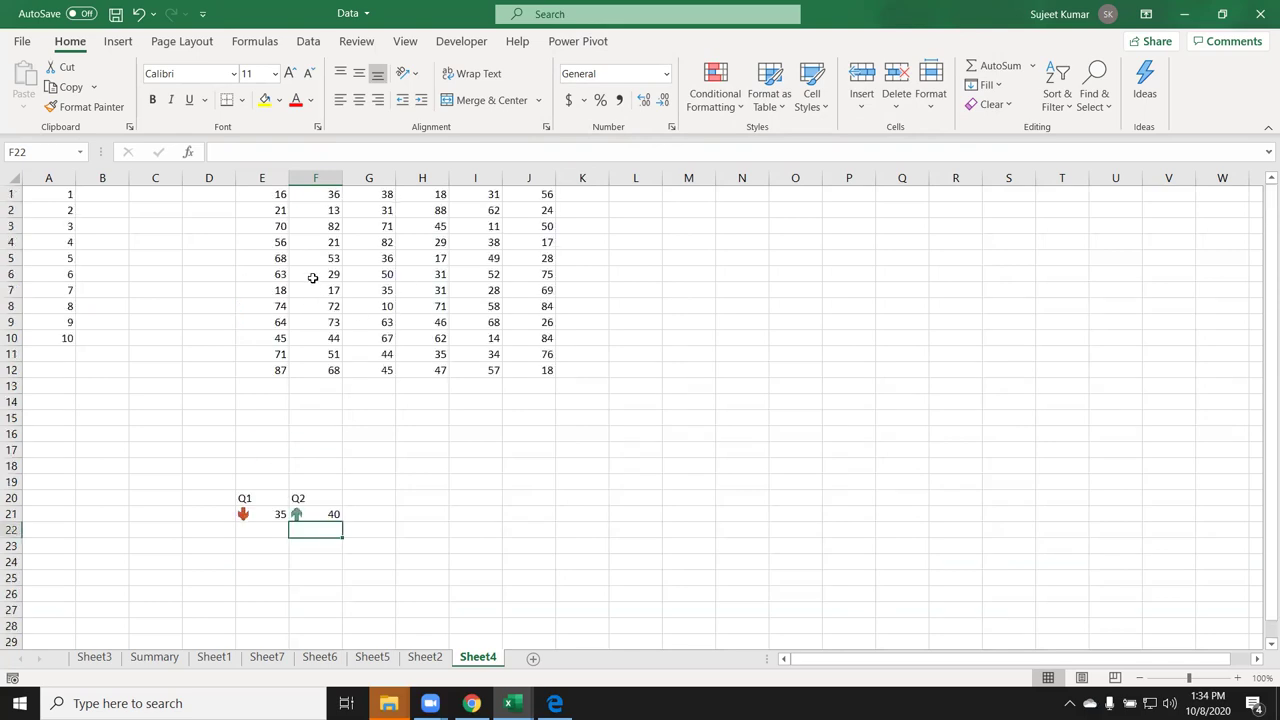
{"action": "left_click_drag", "start_coordinate": [389, 173], "coordinate": [549, 173]}
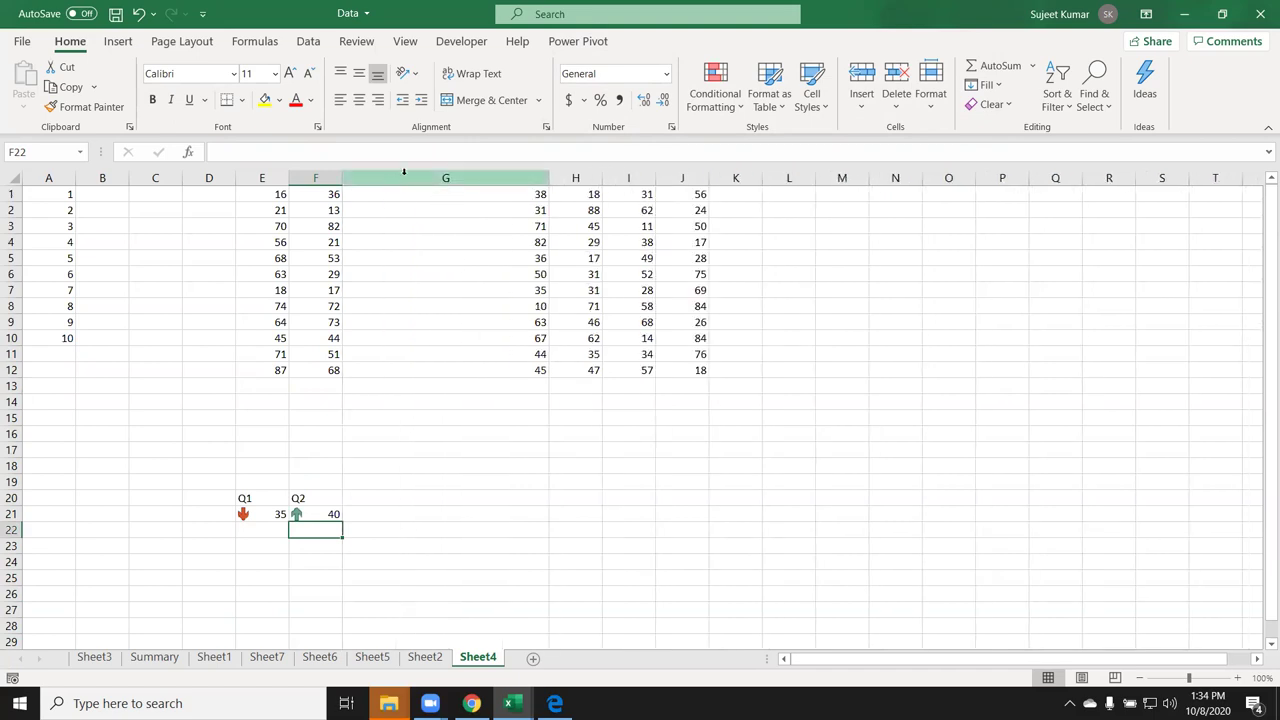
{"action": "left_click", "coordinate": [405, 177]}
{"action": "left_click_drag", "start_coordinate": [462, 191], "coordinate": [700, 210]}
{"action": "type", "text": "+"}
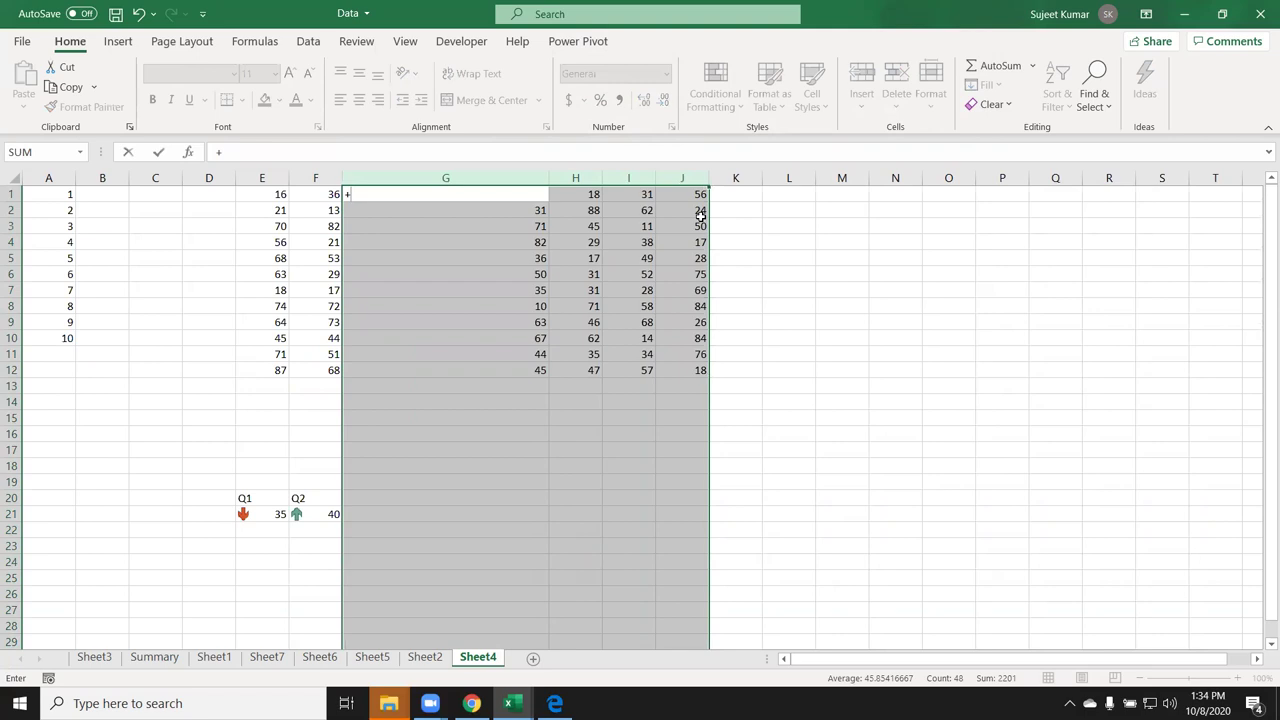
{"action": "key", "text": "Escape"}
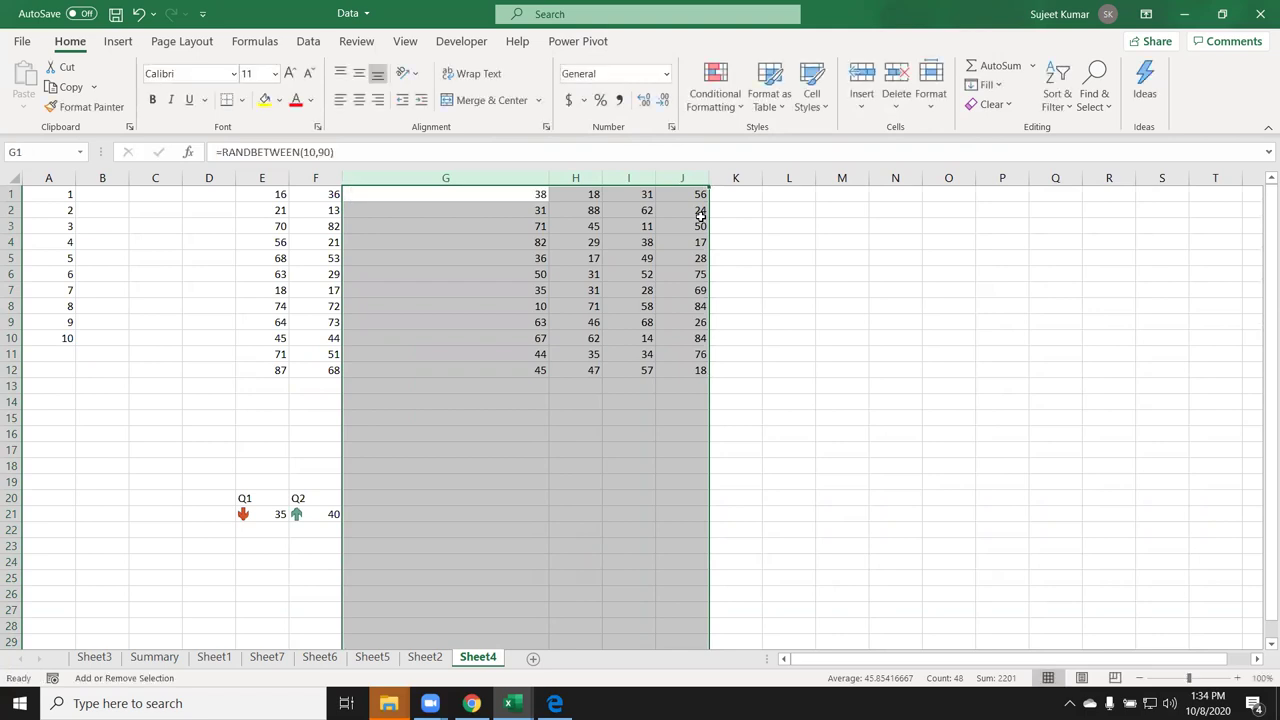
{"action": "key", "text": "ctrl+c"}
{"action": "key", "text": "ctrl+v"}
{"action": "left_click", "coordinate": [843, 287]}
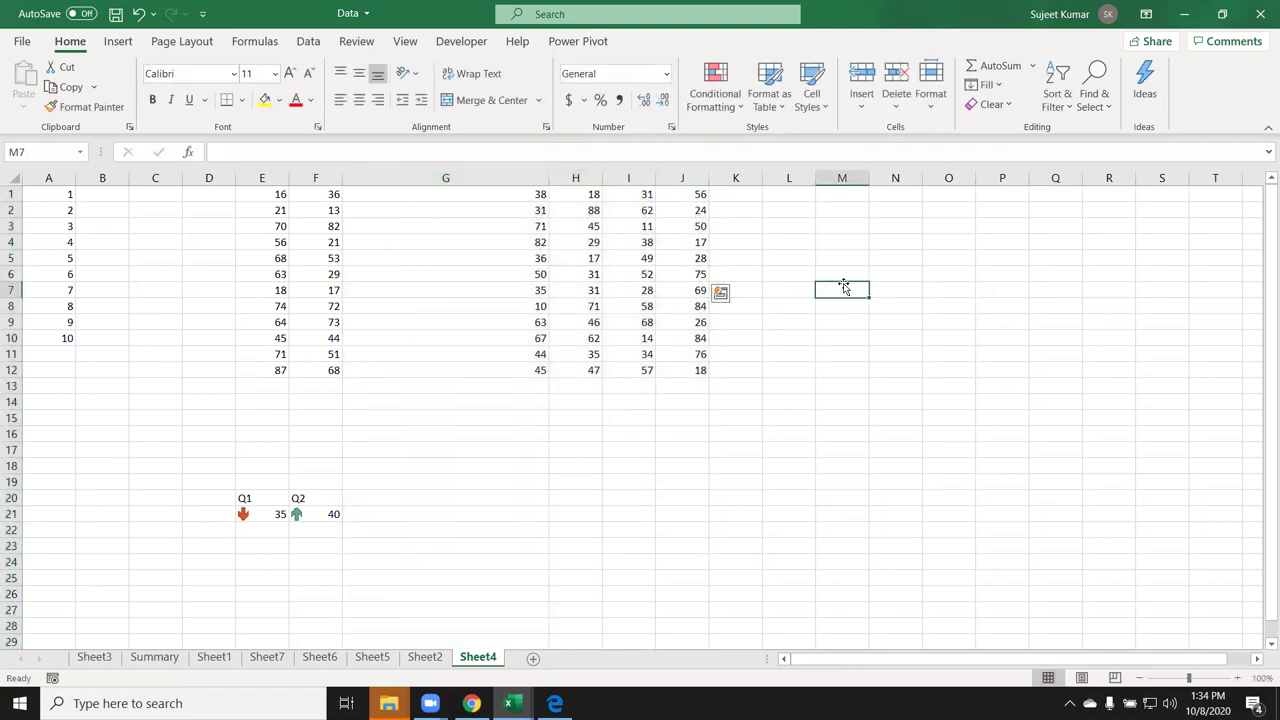
Reselect columns G through J and delete them with Ctrl+minus.
{"action": "left_click_drag", "start_coordinate": [500, 178], "coordinate": [676, 178]}
{"action": "key", "text": "shift+F8"}
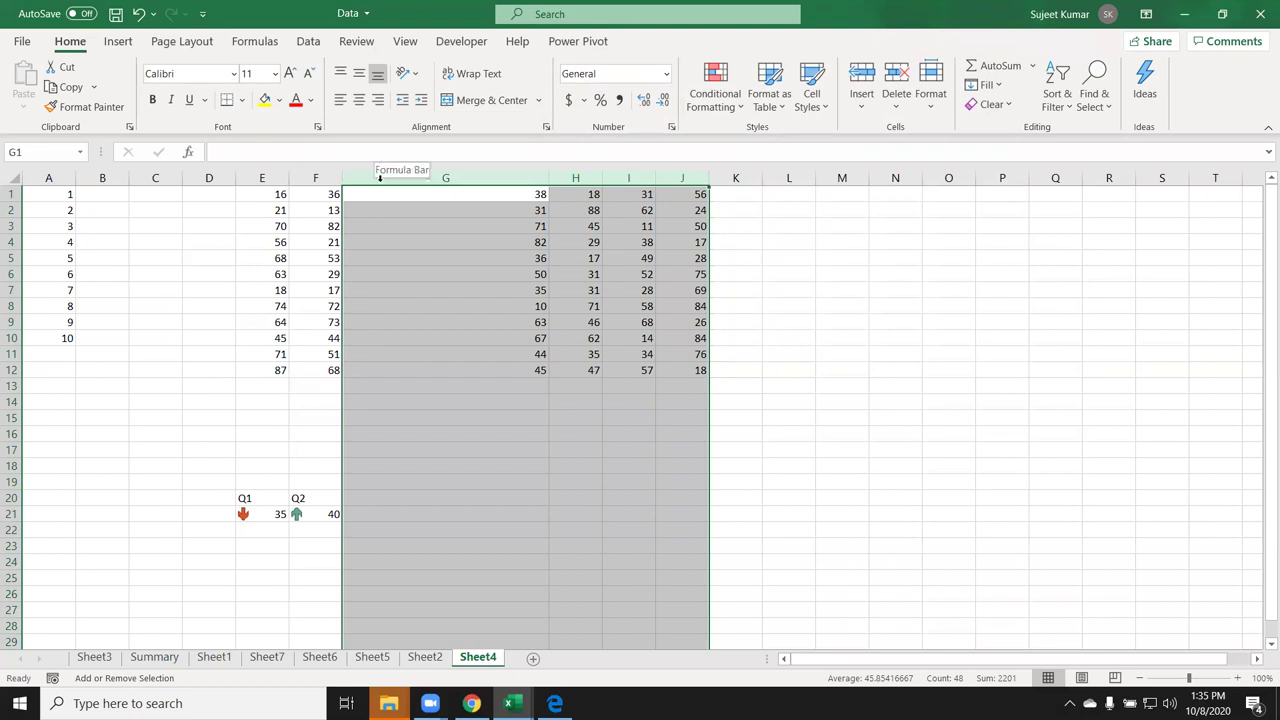
{"action": "left_click", "coordinate": [312, 150]}
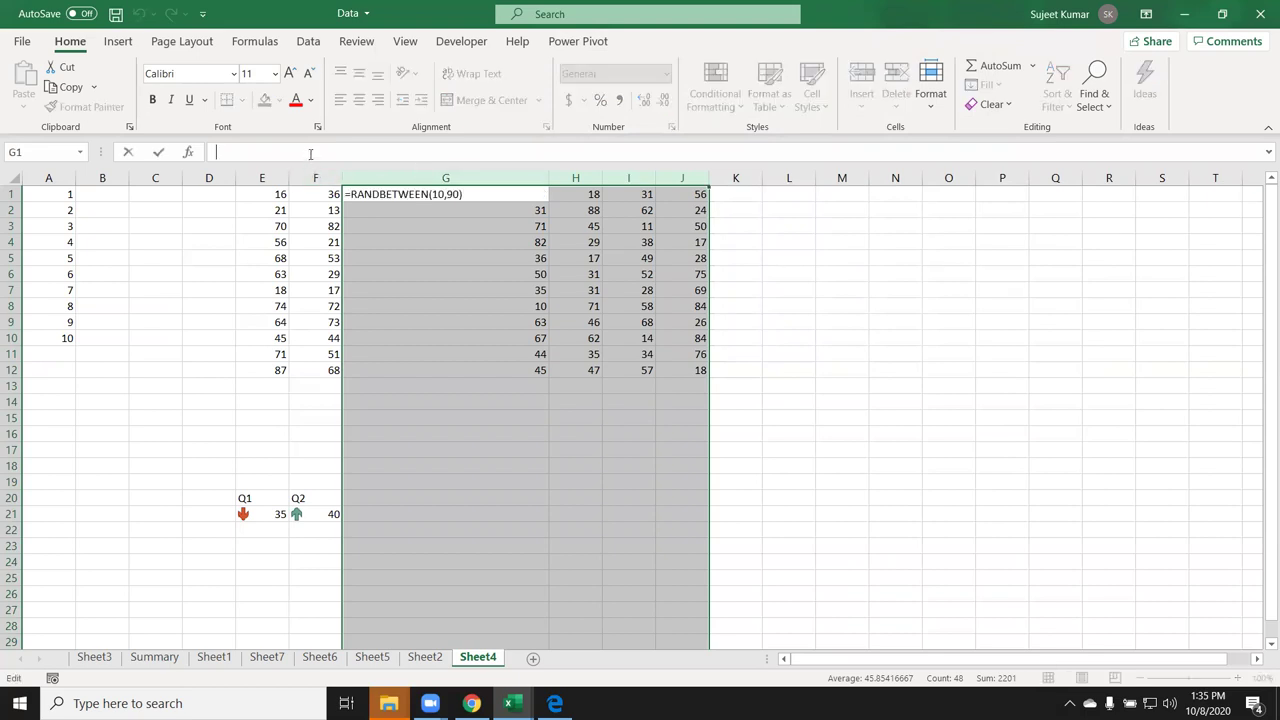
{"action": "key", "text": "Return"}
{"action": "left_click", "coordinate": [777, 356]}
{"action": "left_click_drag", "start_coordinate": [432, 186], "coordinate": [740, 184]}
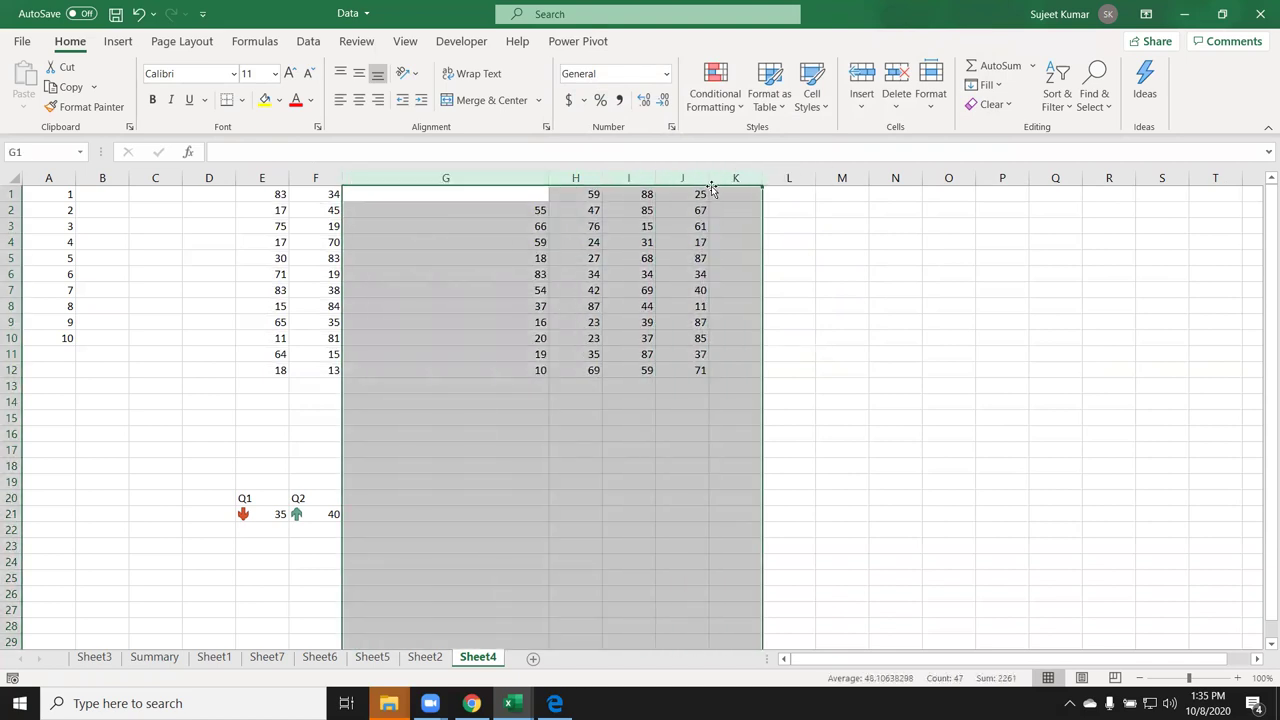
{"action": "key", "text": "ctrl+minus"}
Copy E1:F12 and paste it back over itself as plain values.
{"action": "left_click", "coordinate": [624, 288]}
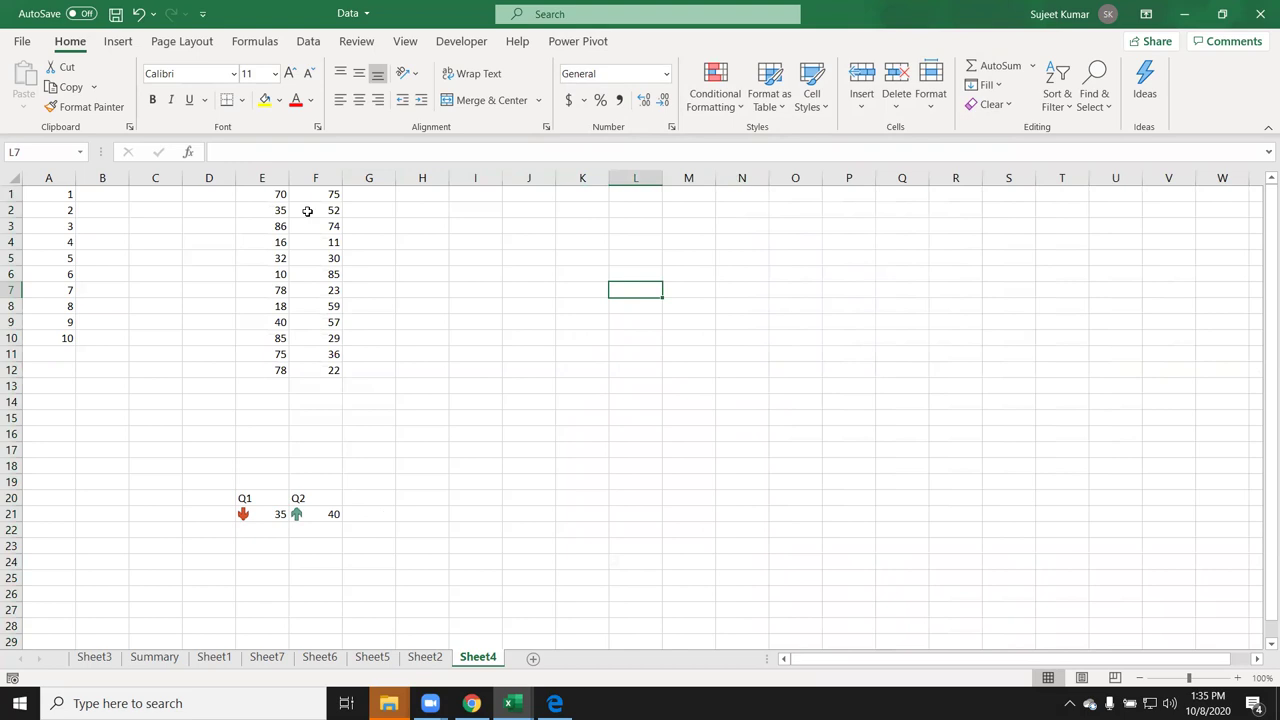
{"action": "left_click_drag", "start_coordinate": [265, 190], "coordinate": [306, 371]}
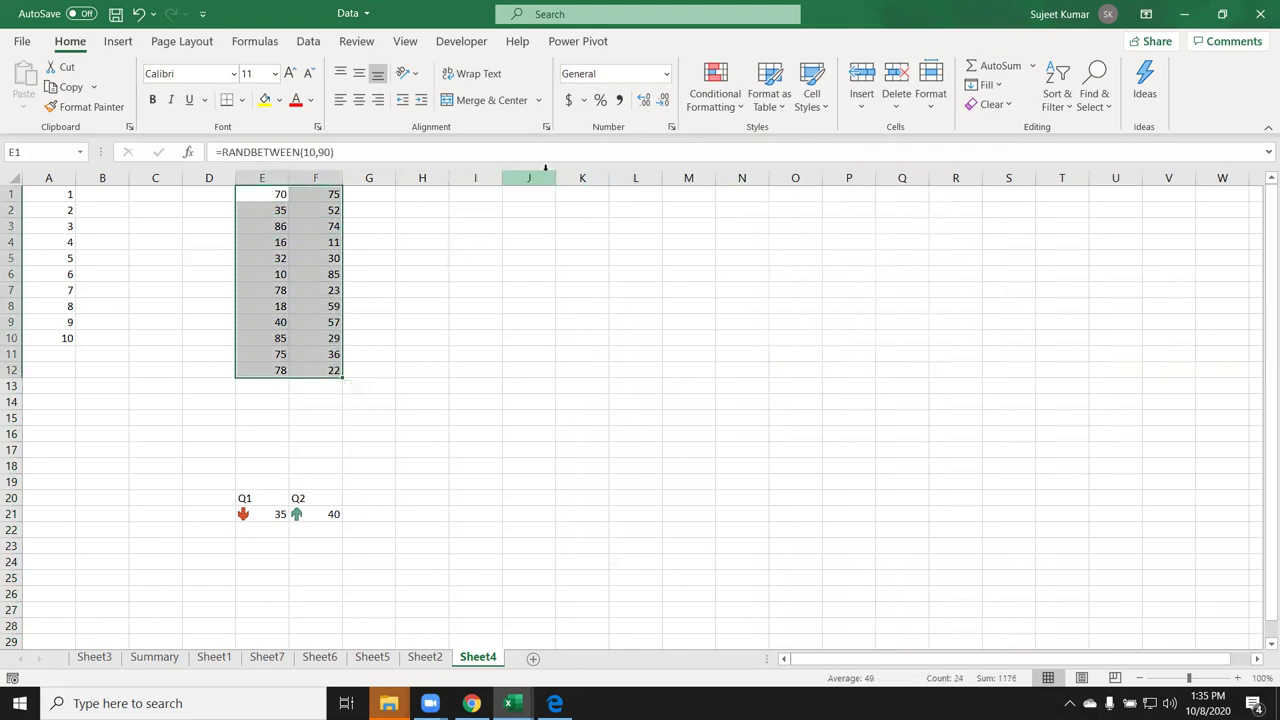
{"action": "left_click", "coordinate": [710, 100]}
{"action": "key", "text": "Escape"}
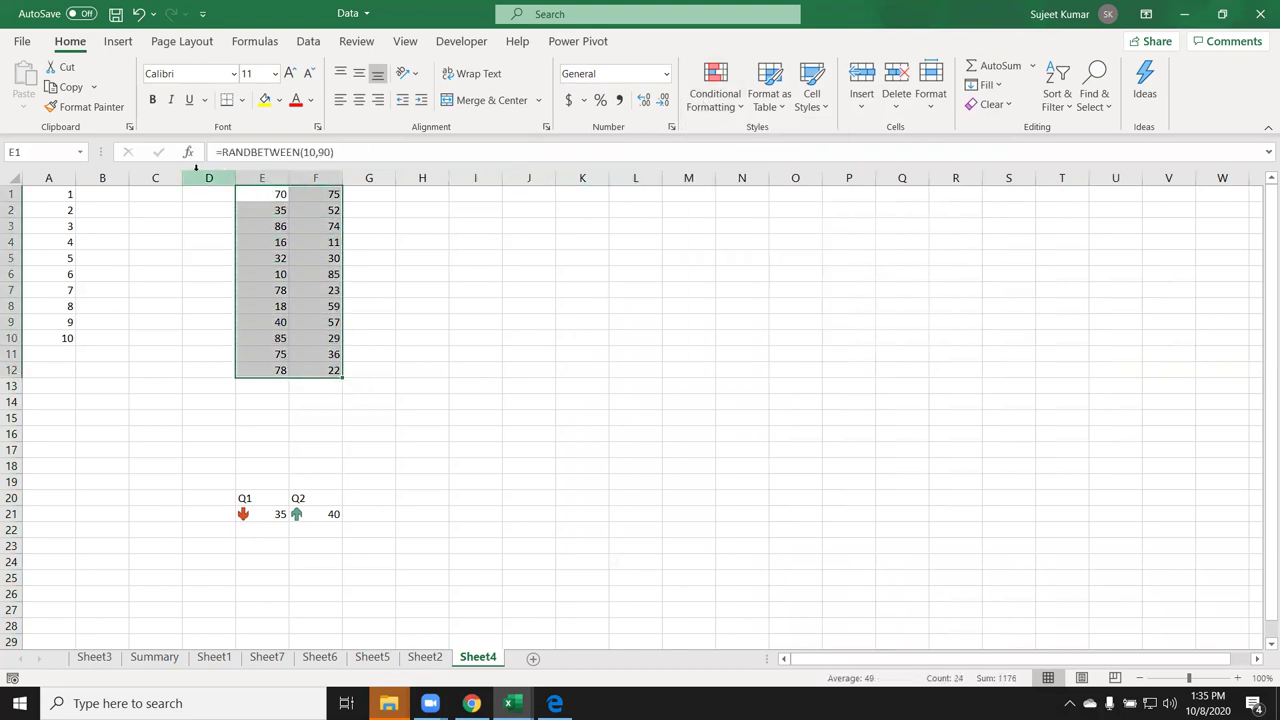
{"action": "key", "text": "ctrl+c"}
{"action": "left_click", "coordinate": [25, 105]}
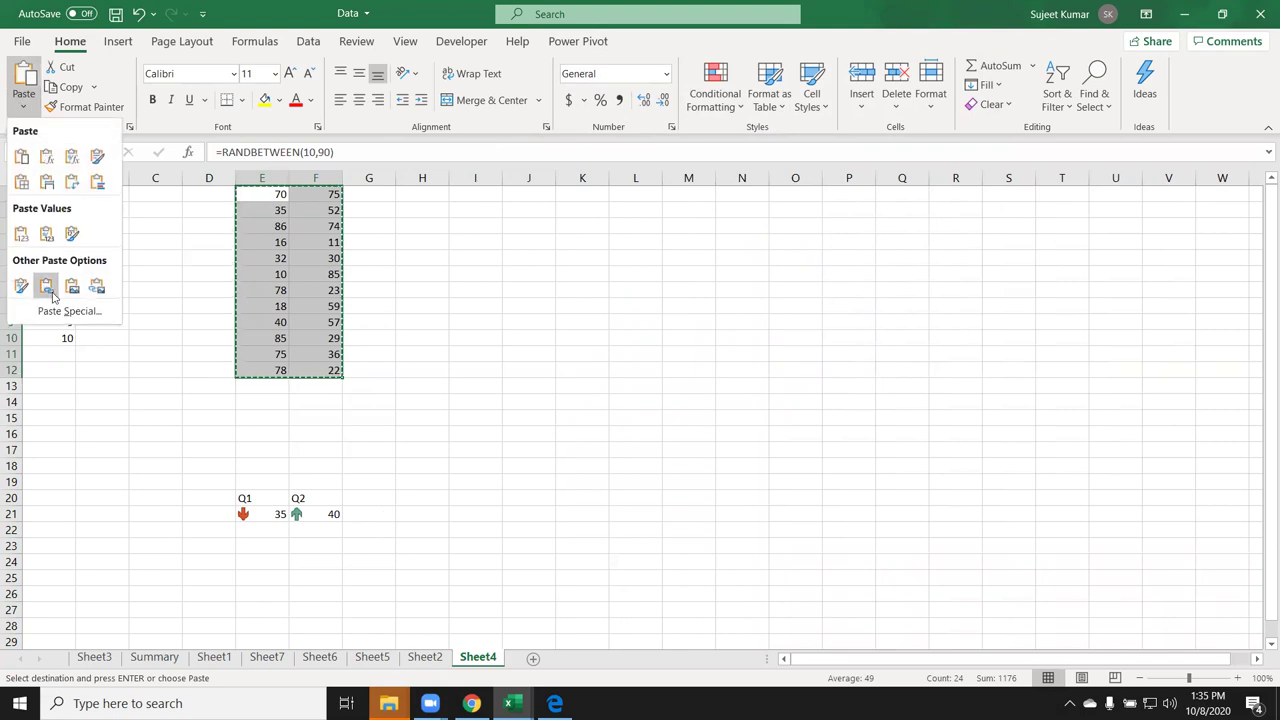
{"action": "left_click", "coordinate": [22, 236]}
Confirm F4 now holds a plain number, then reselect E1:F12 for the directional icon sets.
{"action": "left_click", "coordinate": [325, 242]}
{"action": "key", "text": "Escape"}
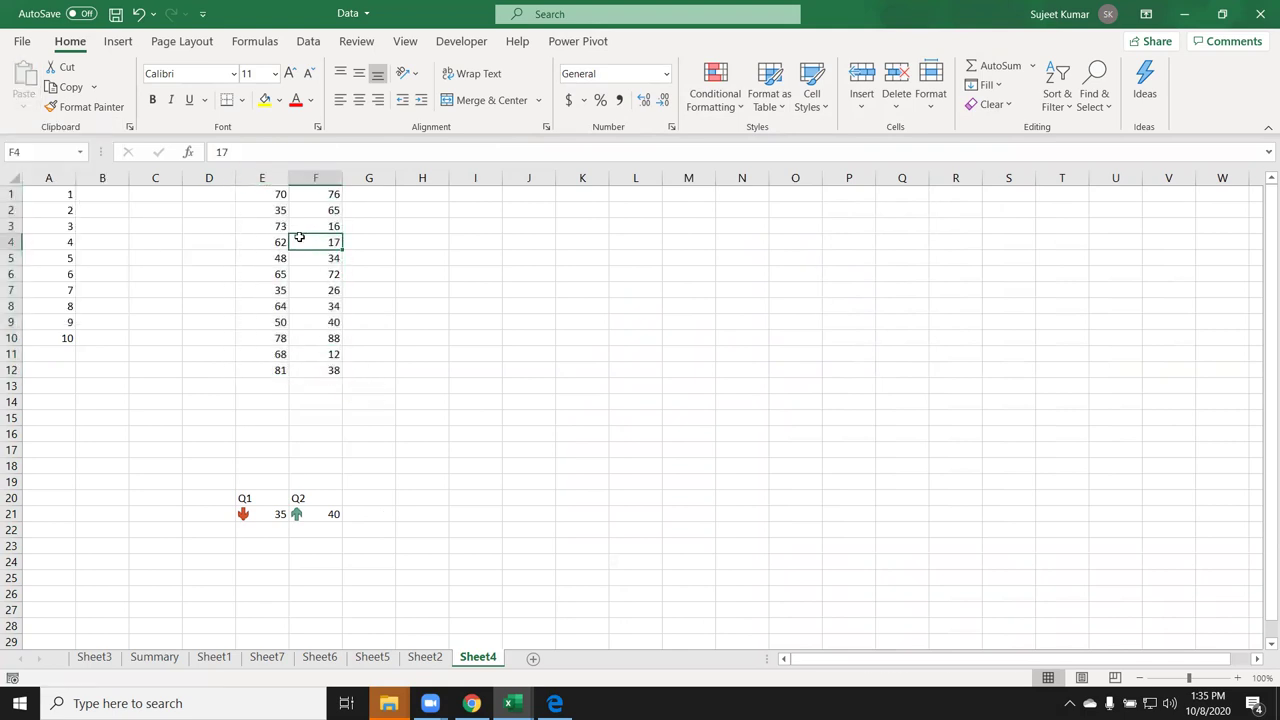
{"action": "left_click_drag", "start_coordinate": [276, 198], "coordinate": [338, 370]}
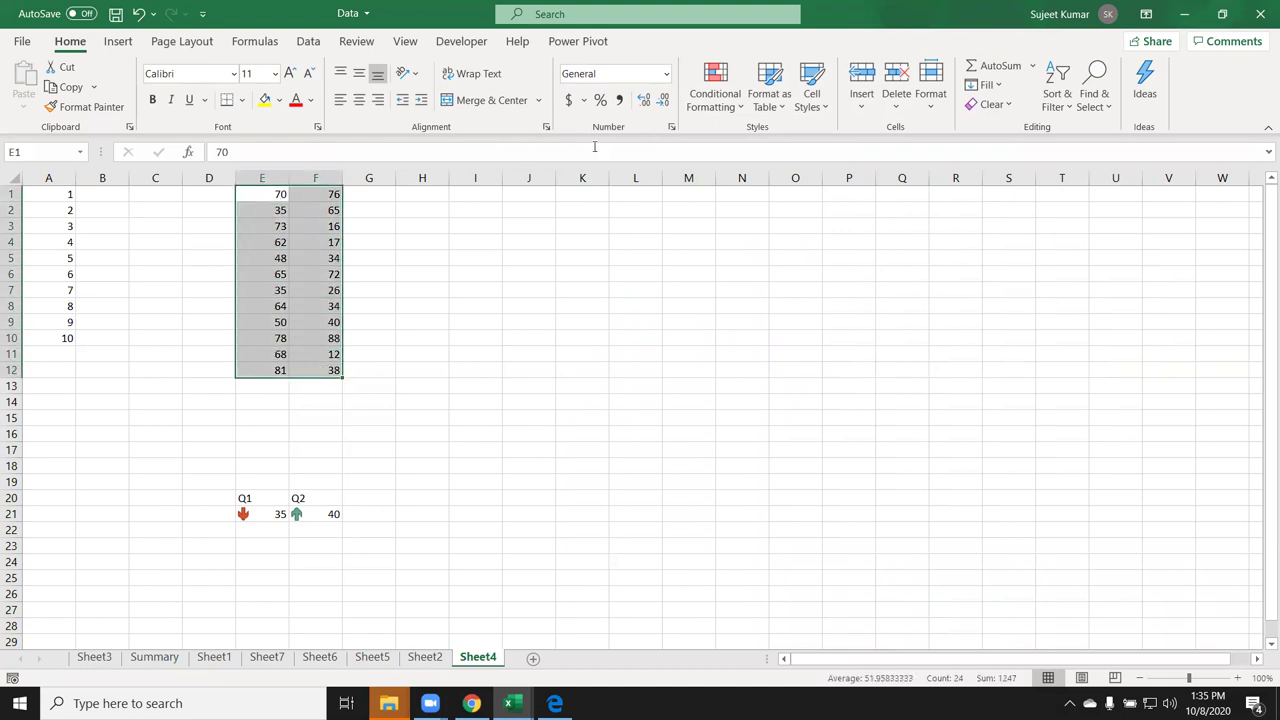
{"action": "left_click", "coordinate": [724, 106]}
{"action": "mouse_move", "coordinate": [751, 299]}
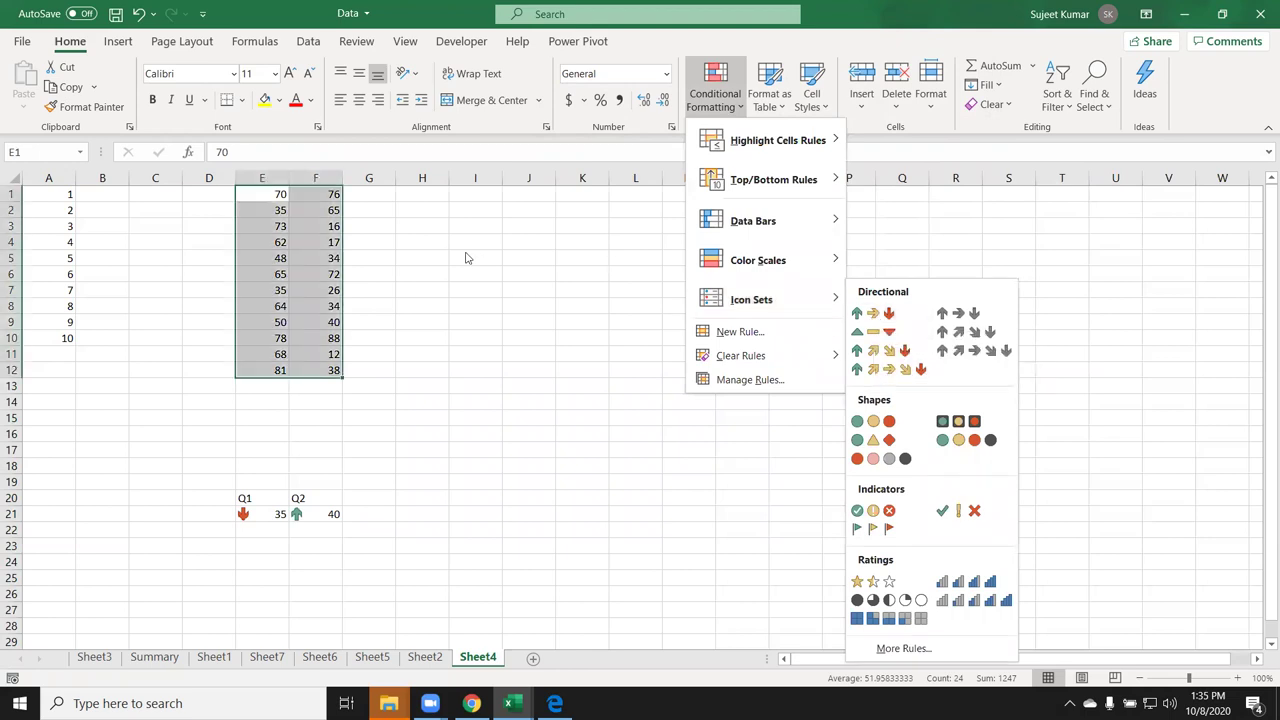
Apply the 3 Arrows (Colored) icon set to E1:F1.
{"action": "key", "text": "Escape"}
{"action": "left_click", "coordinate": [300, 210]}
{"action": "left_click_drag", "start_coordinate": [270, 194], "coordinate": [315, 194]}
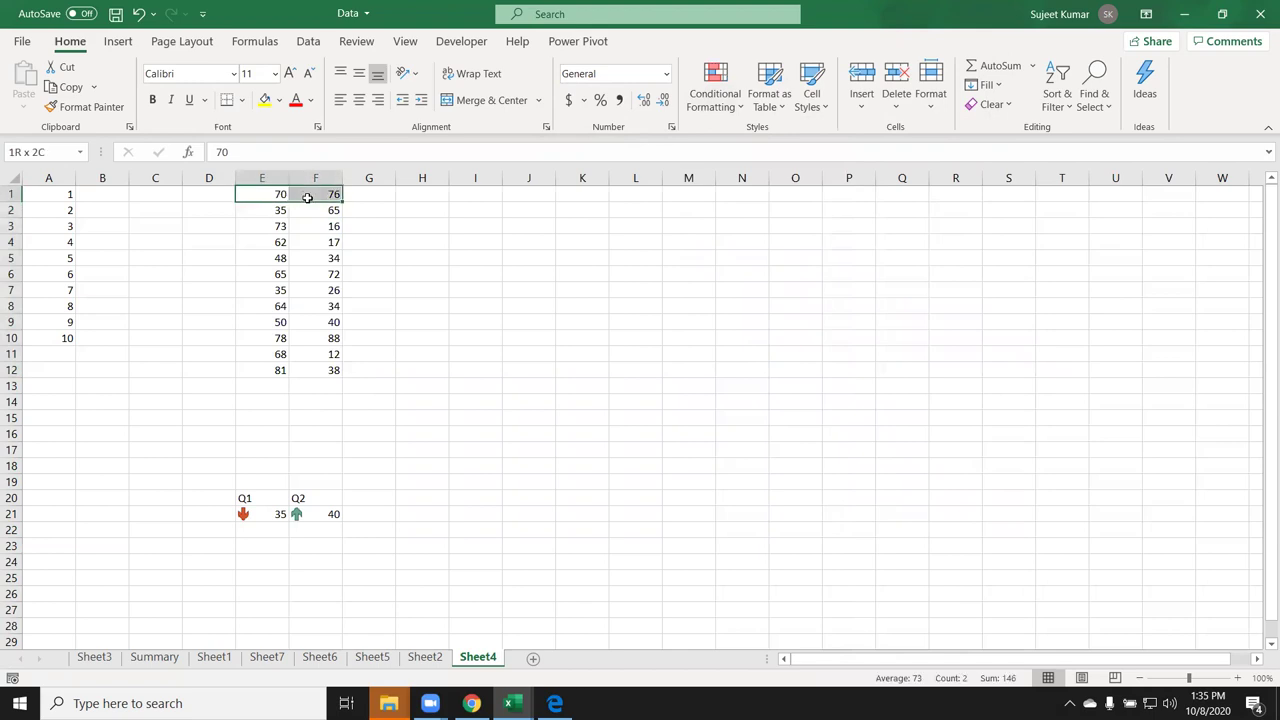
{"action": "left_click", "coordinate": [715, 85]}
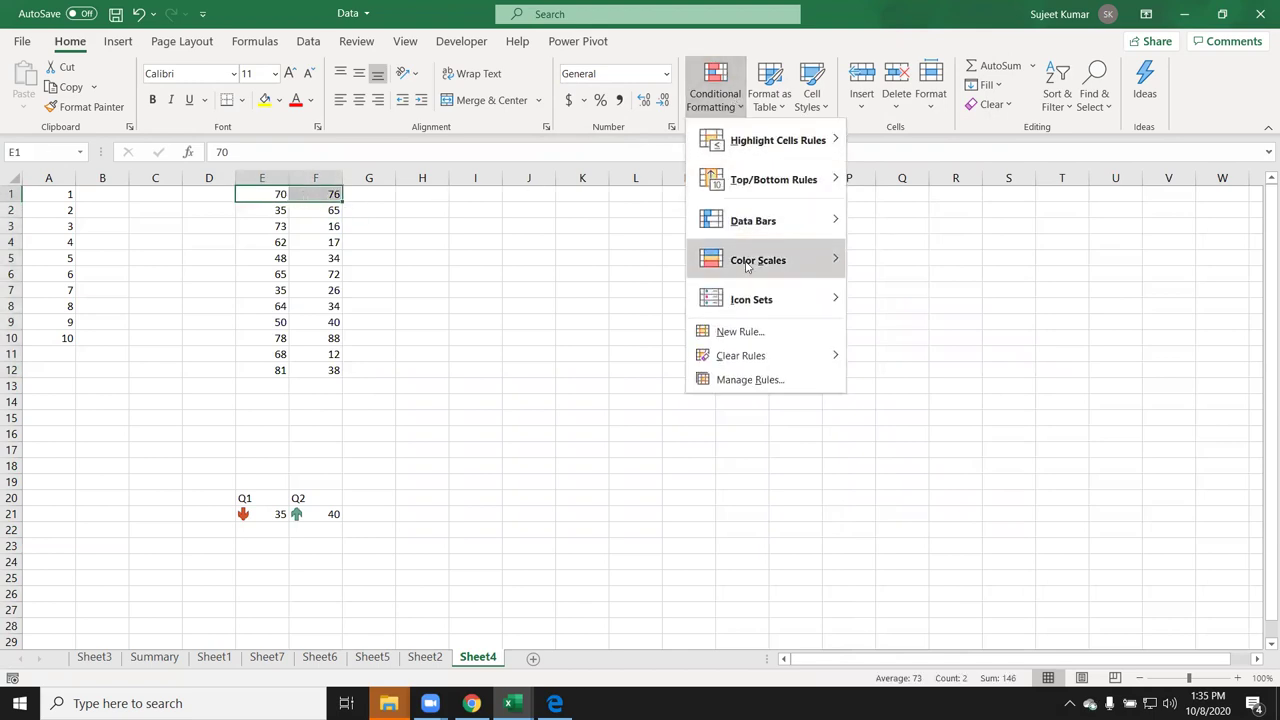
{"action": "left_click", "coordinate": [862, 314]}
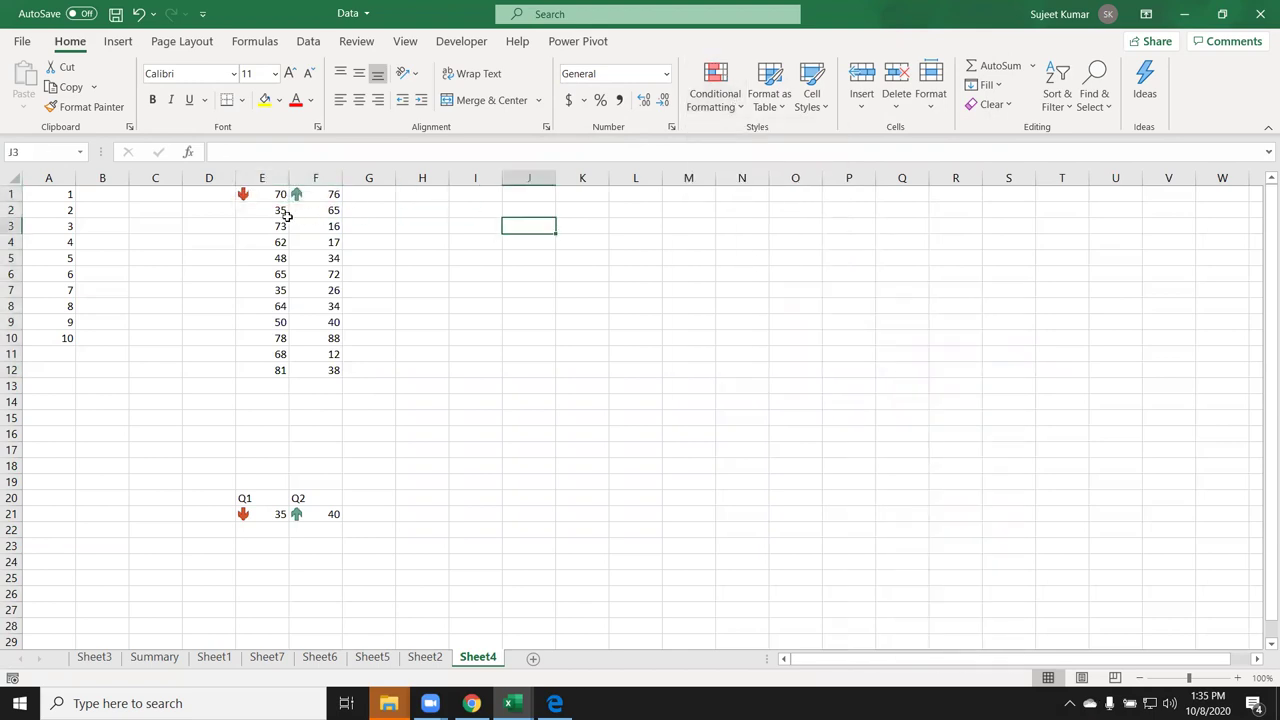
Apply 3 Arrows (Colored) to E2:F2 and glance at Format Cells without changes.
{"action": "left_click_drag", "start_coordinate": [265, 210], "coordinate": [315, 210]}
{"action": "left_click", "coordinate": [740, 103]}
{"action": "mouse_move", "coordinate": [753, 221]}
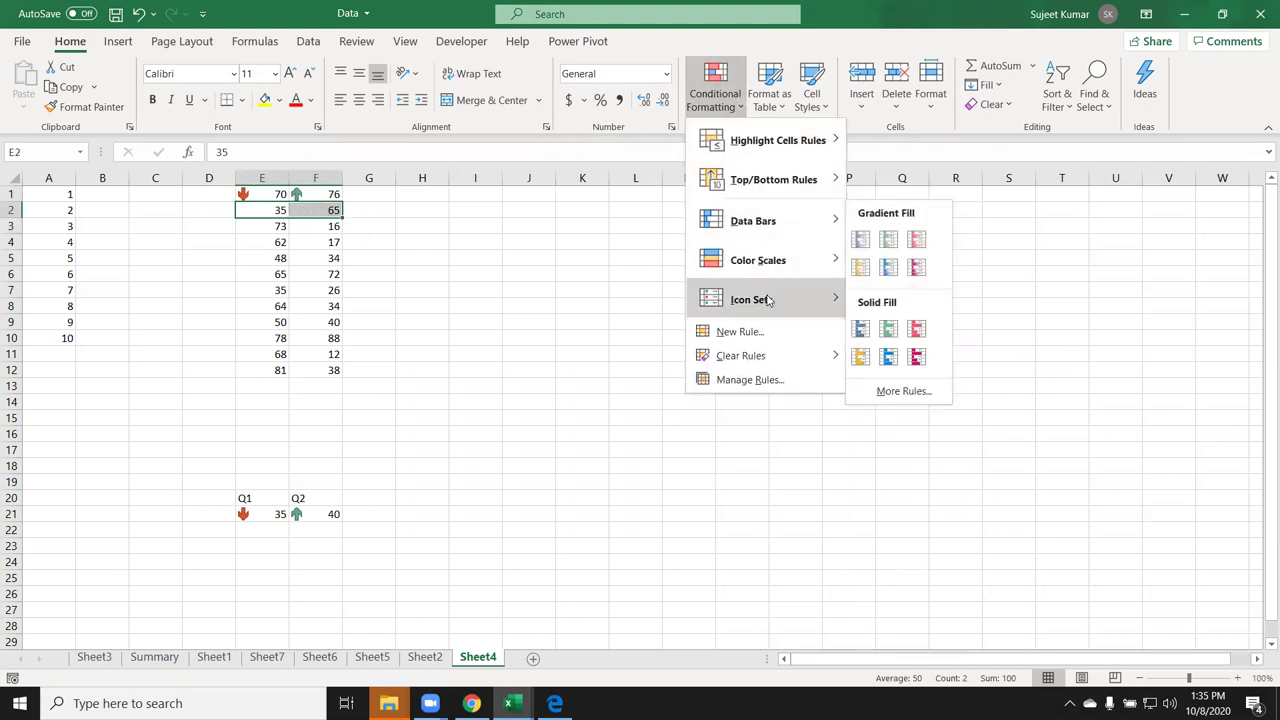
{"action": "left_click", "coordinate": [851, 316]}
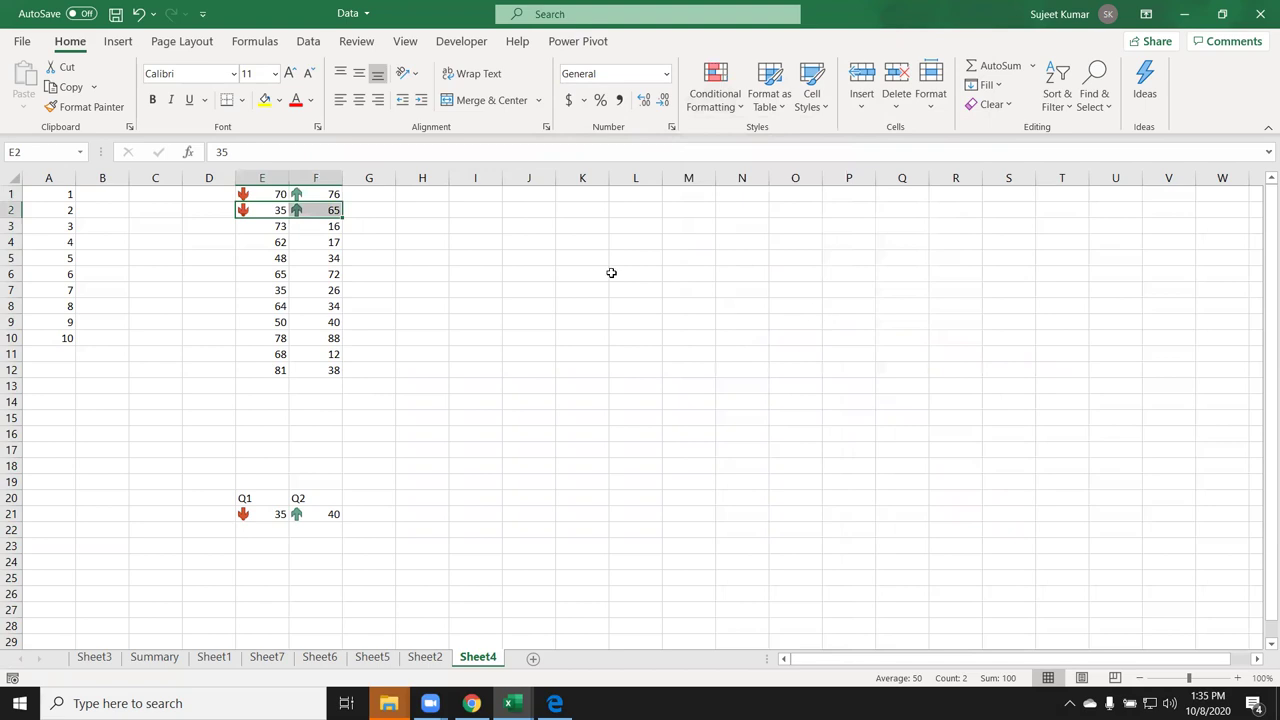
{"action": "left_click", "coordinate": [673, 127]}
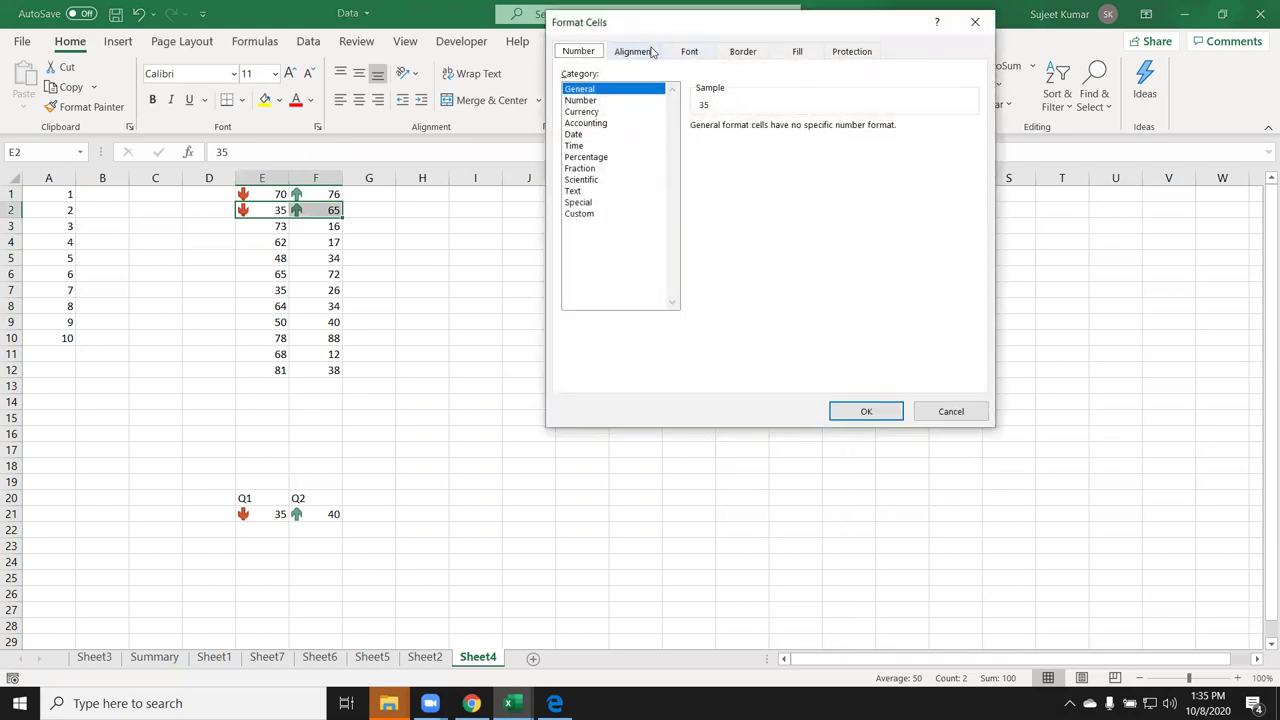
{"action": "key", "text": "Escape"}
{"action": "left_click", "coordinate": [714, 92]}
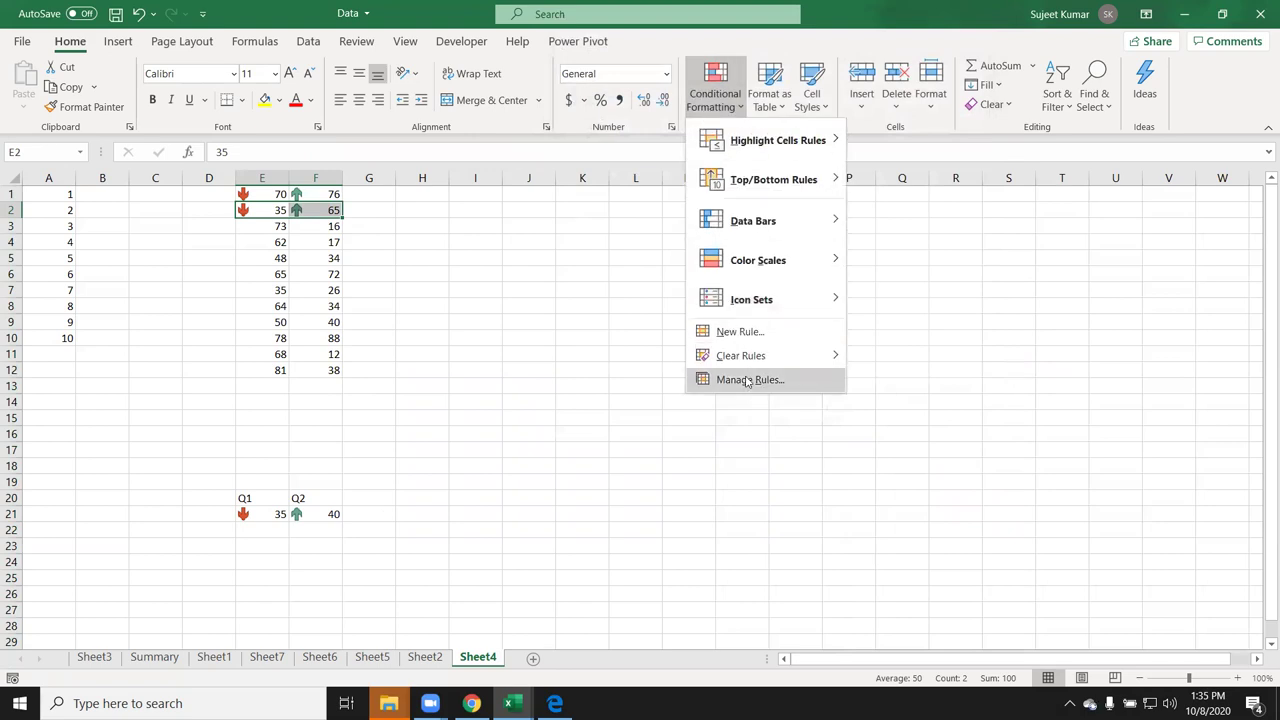
In Manage Rules, set the Icon Set rule's range to =$E$2:$F$2, apply, and close.
{"action": "left_click", "coordinate": [747, 381]}
{"action": "left_click", "coordinate": [617, 230]}
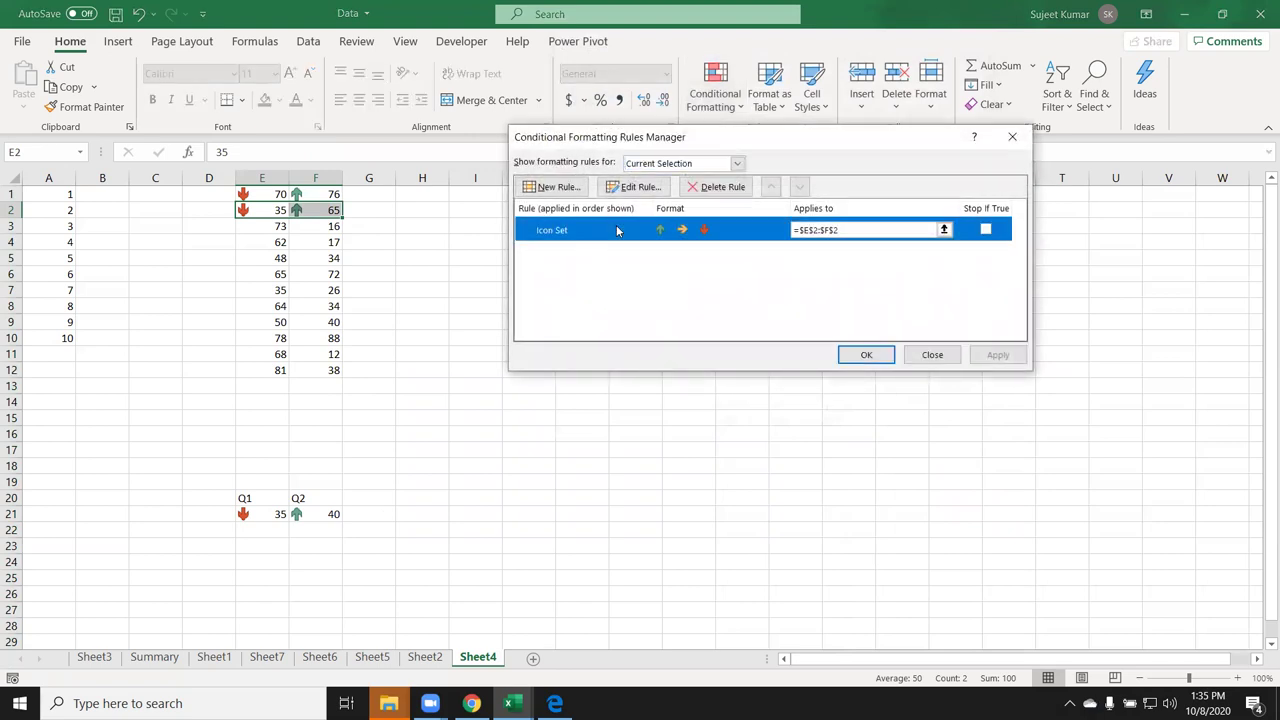
{"action": "double_click", "coordinate": [617, 230]}
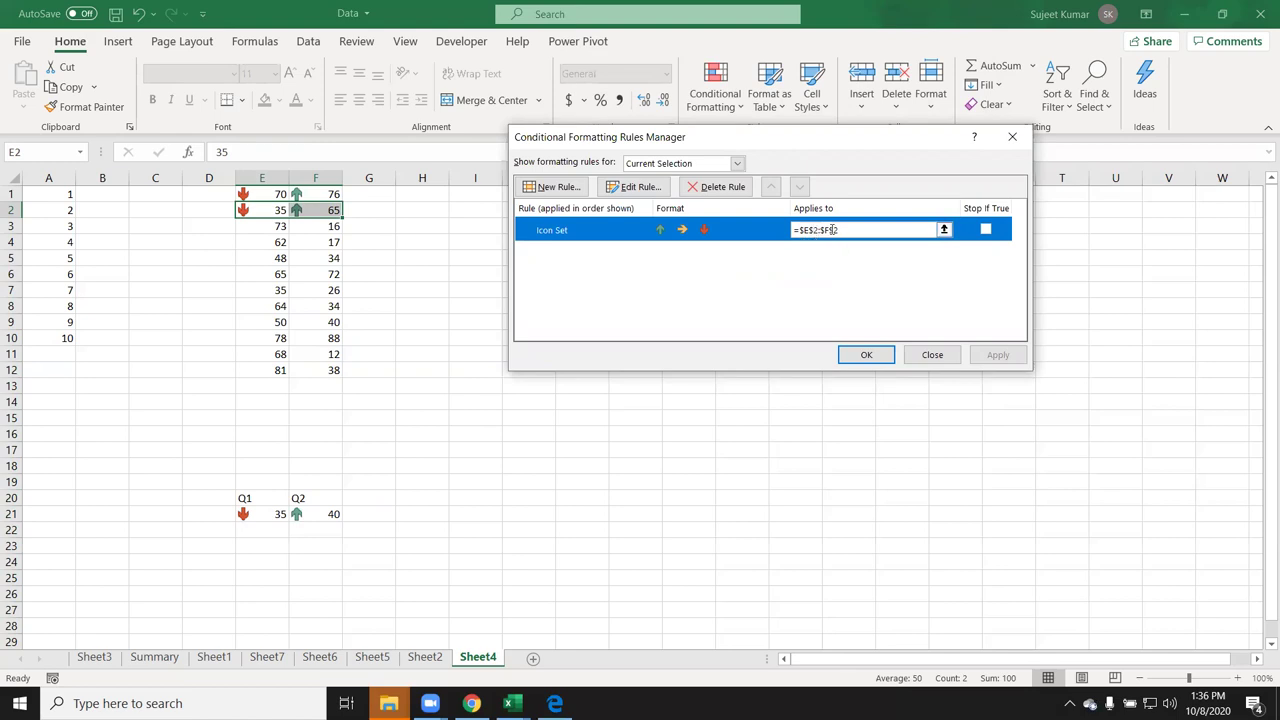
{"action": "left_click", "coordinate": [811, 230]}
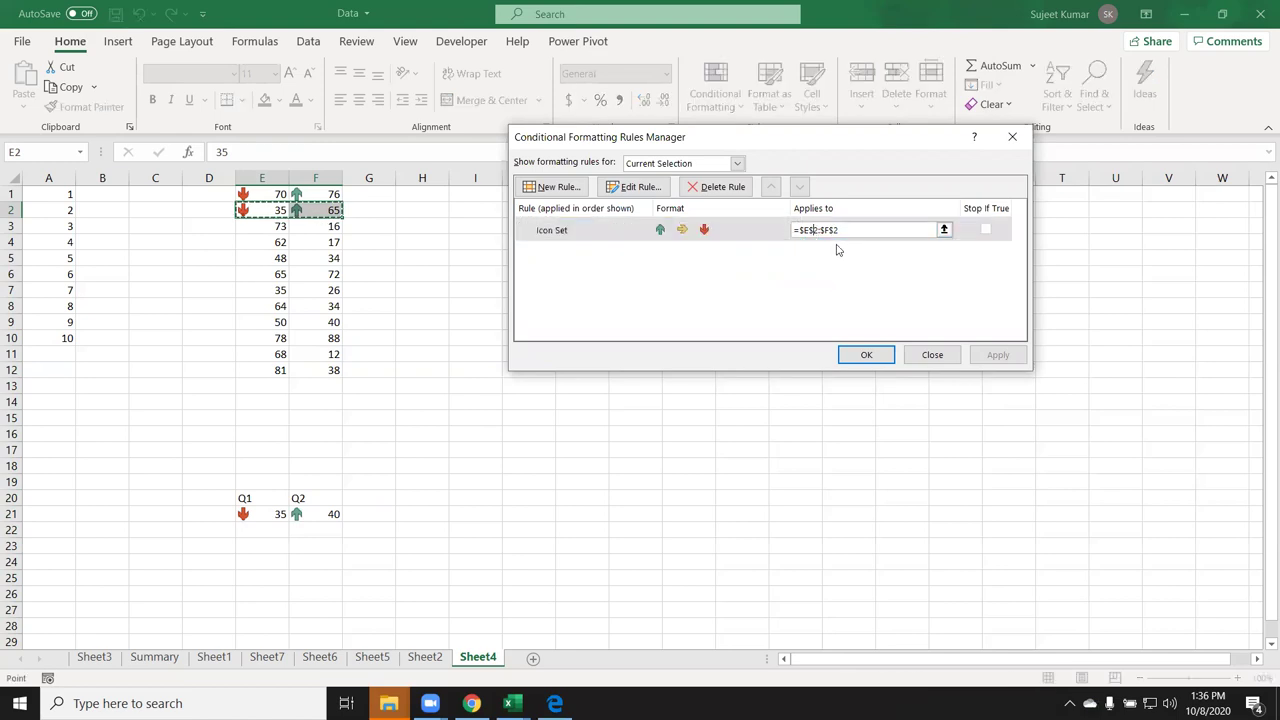
{"action": "key", "text": "F4"}
{"action": "key", "text": "F4"}
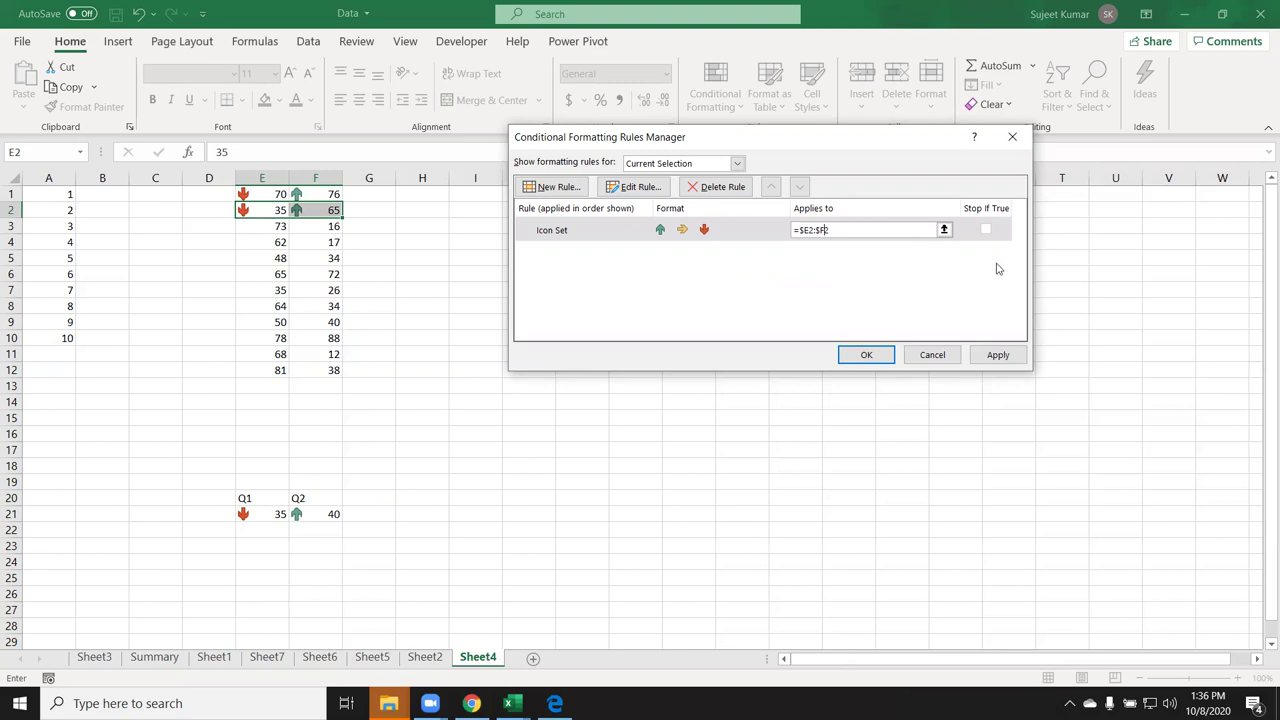
{"action": "left_click", "coordinate": [997, 355]}
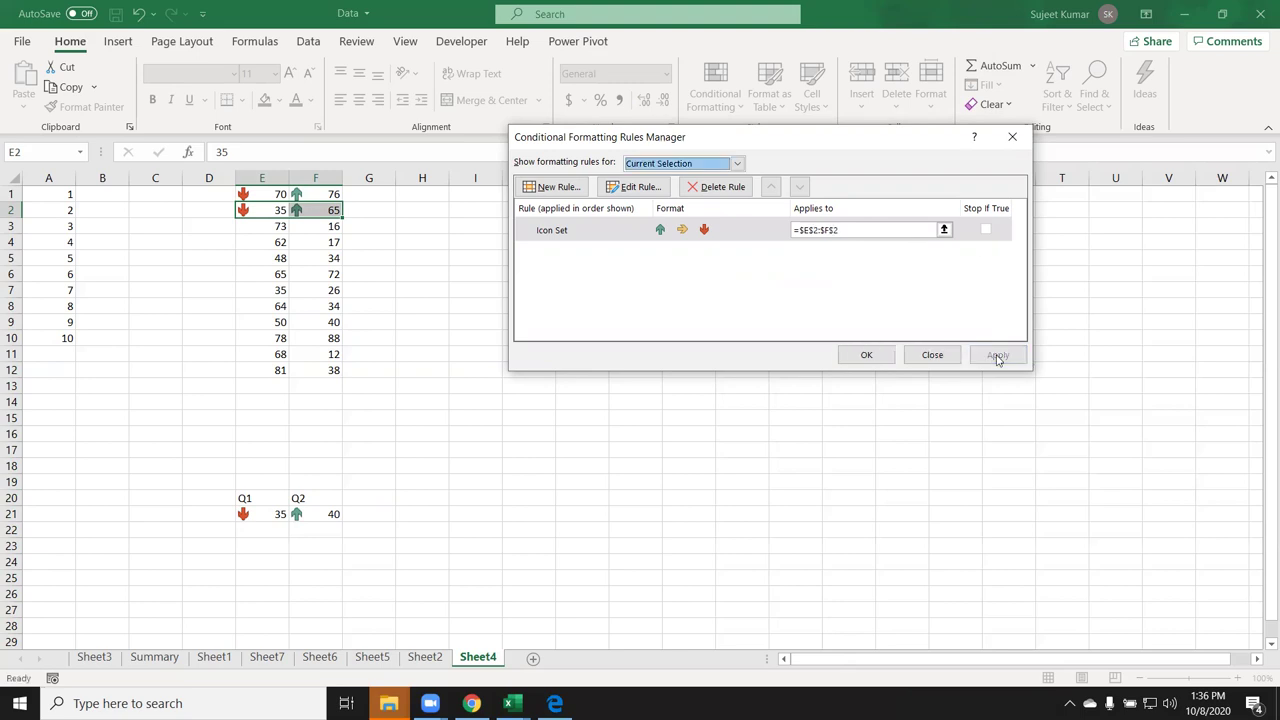
{"action": "left_click", "coordinate": [931, 355]}
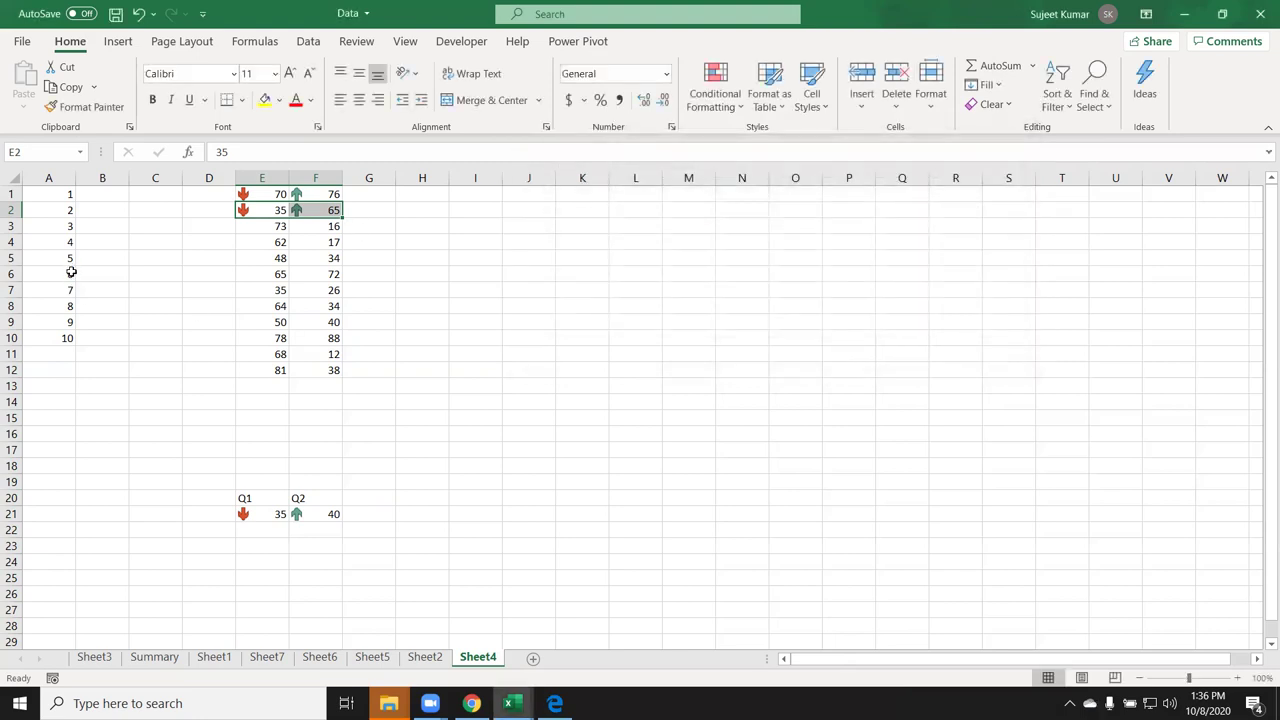
{"action": "left_click", "coordinate": [57, 214]}
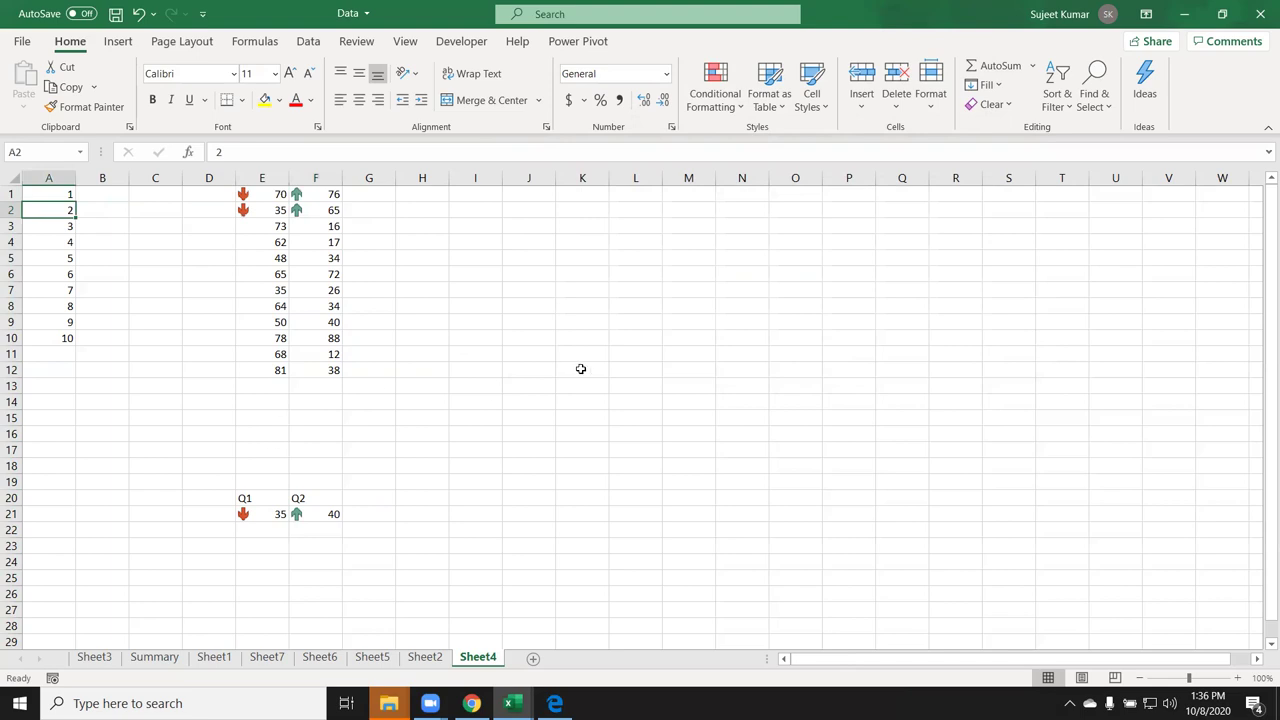
{"action": "left_click", "coordinate": [414, 274]}
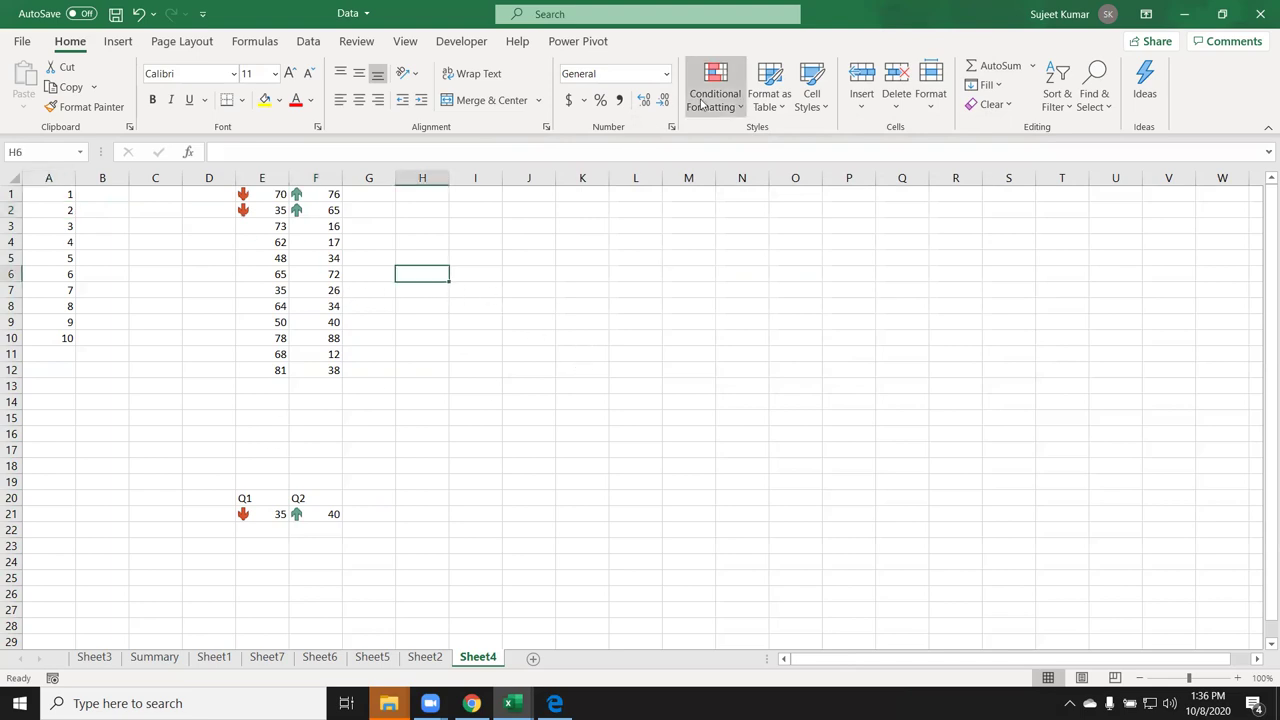
{"action": "left_click", "coordinate": [703, 102]}
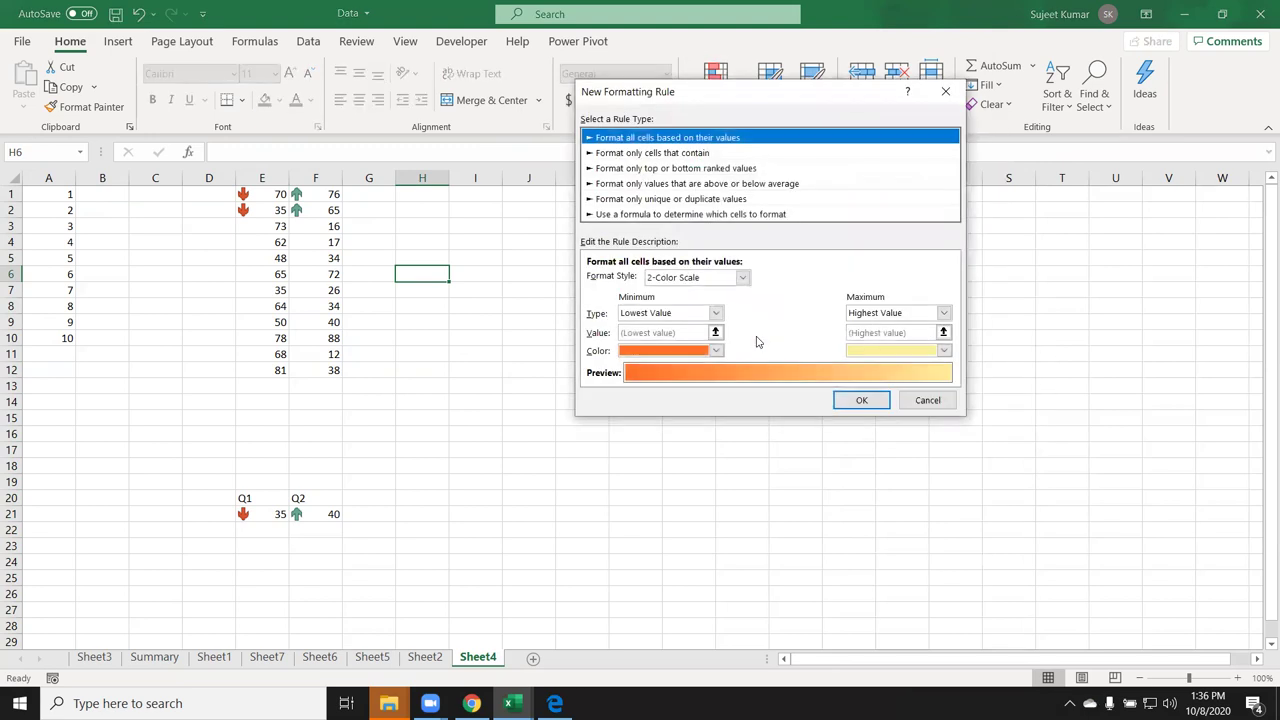
{"action": "left_click", "coordinate": [703, 112]}
{"action": "mouse_move", "coordinate": [776, 140]}
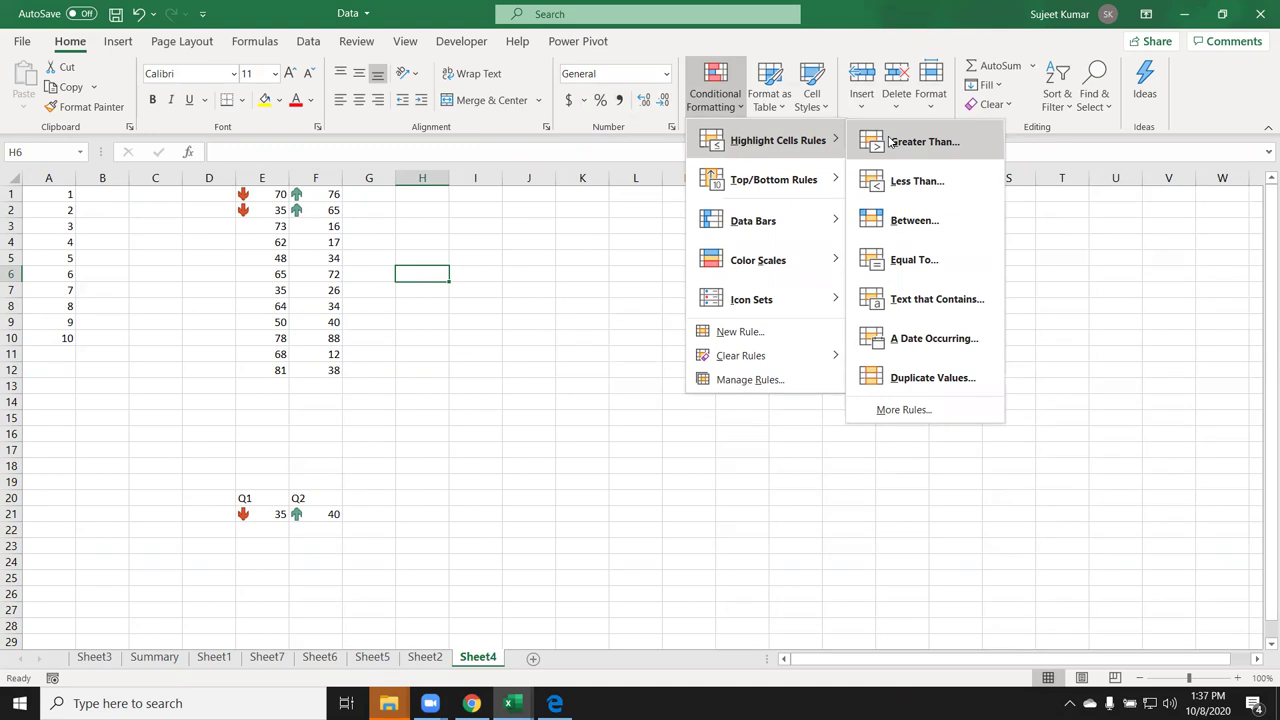
{"action": "left_click", "coordinate": [940, 414]}
{"action": "left_click", "coordinate": [686, 300]}
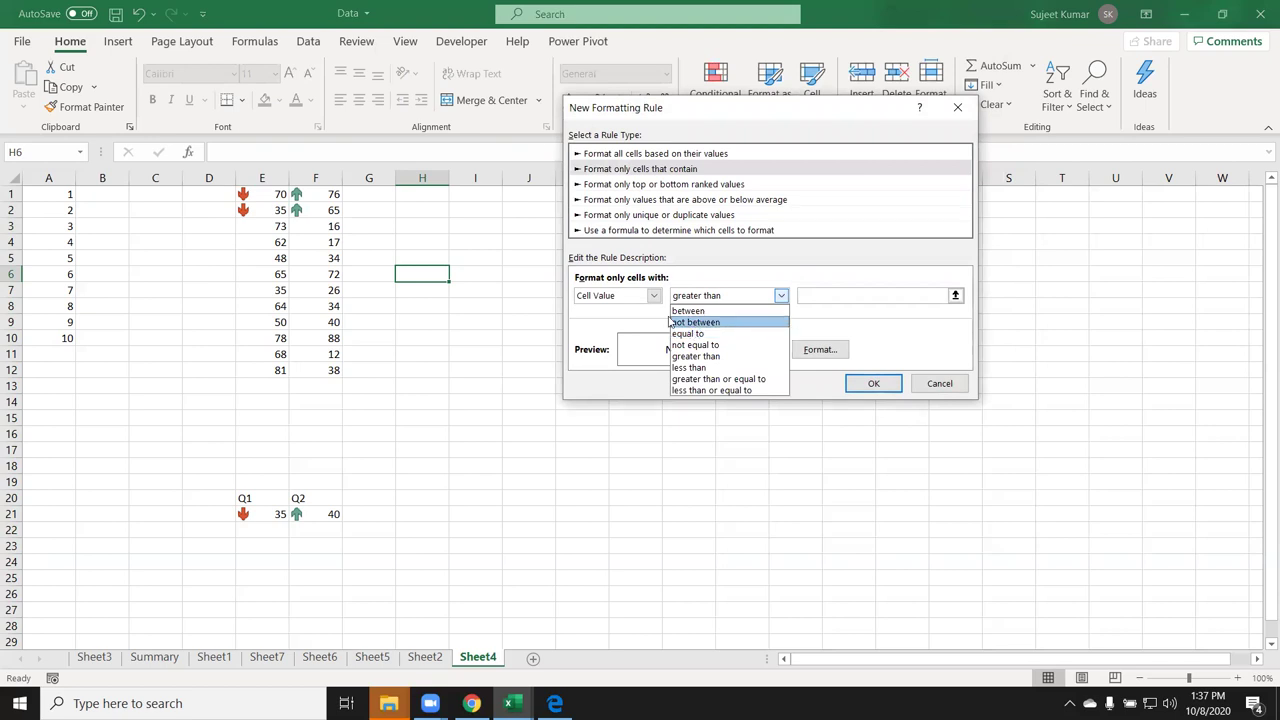
{"action": "left_click", "coordinate": [641, 300]}
{"action": "left_click", "coordinate": [641, 300]}
{"action": "left_click", "coordinate": [643, 305]}
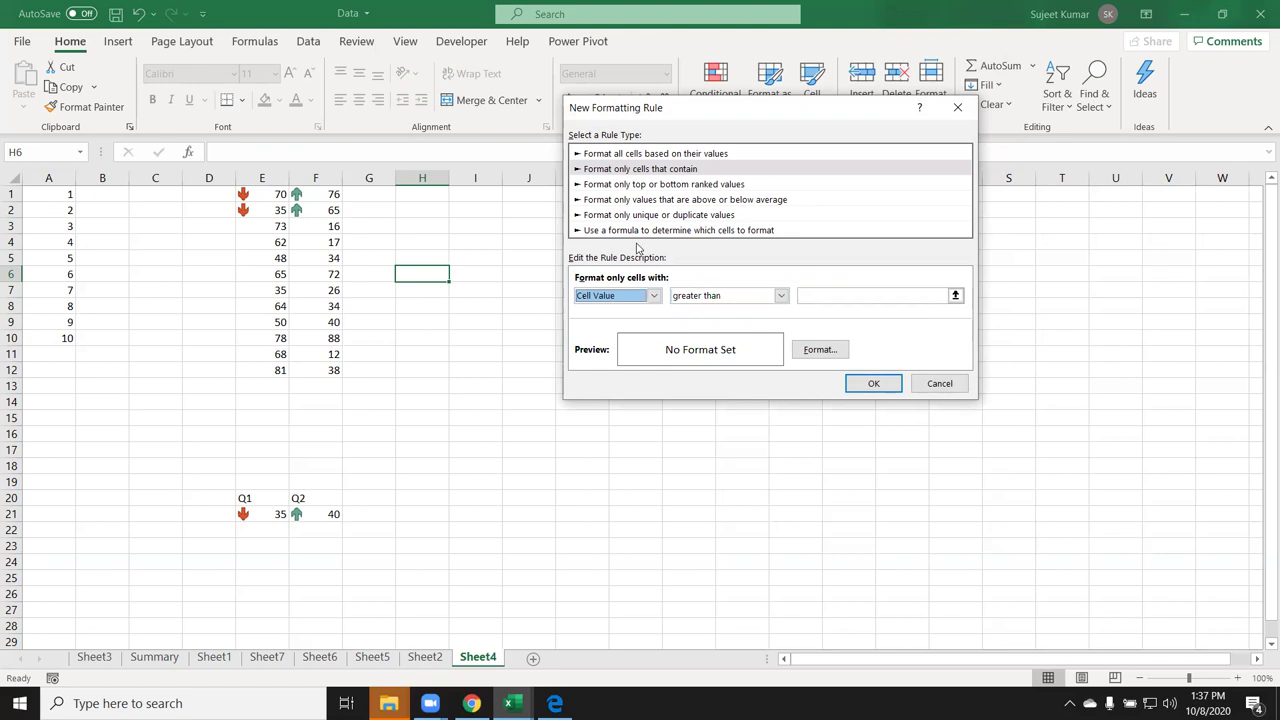
{"action": "left_click", "coordinate": [957, 108]}
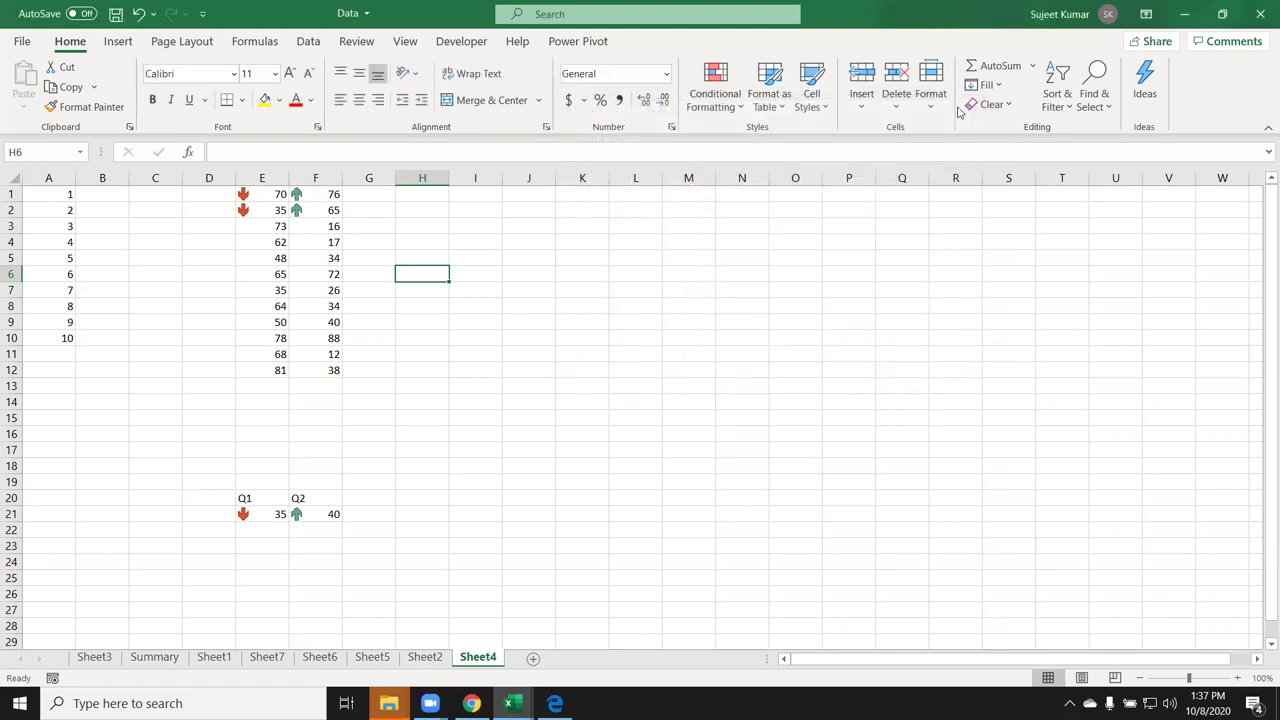
Open the Conditional Formatting menu with the Color Scales options showing.
{"action": "left_click", "coordinate": [715, 95]}
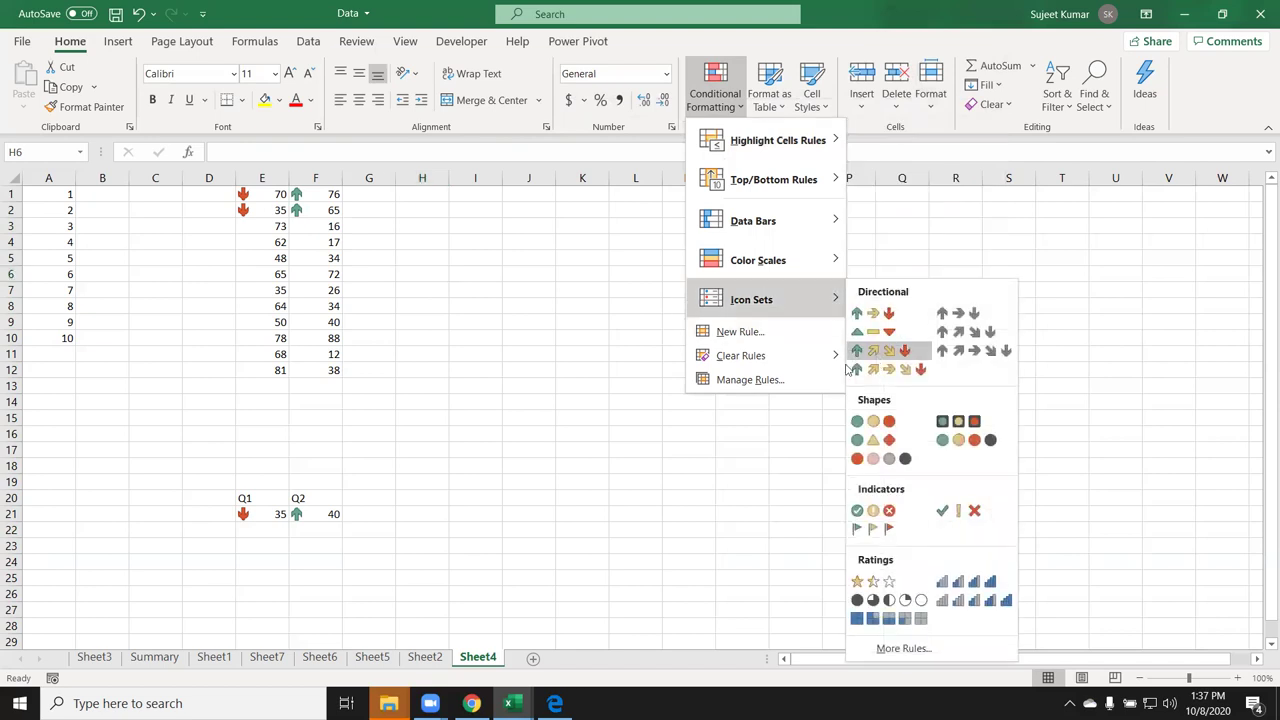
{"action": "mouse_move", "coordinate": [758, 259]}
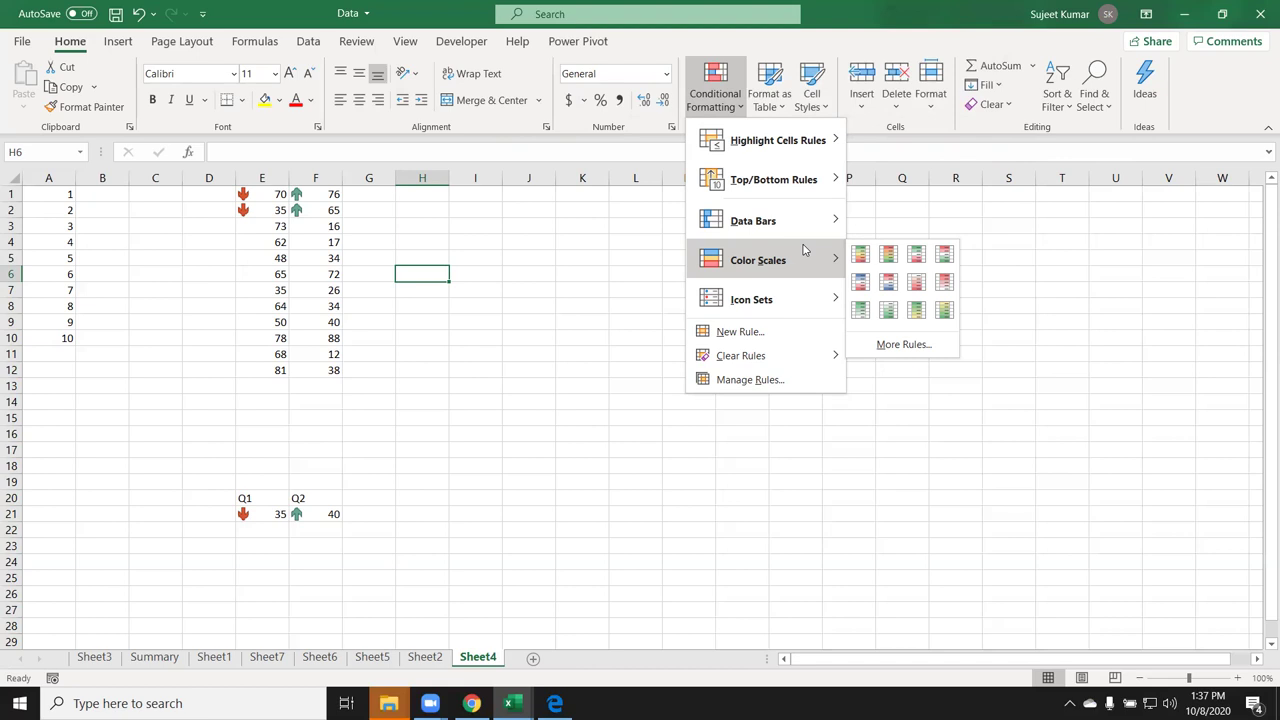
Minimise Excel with Windows+D to reveal the training-institute desktop banner.
{"action": "key", "text": "super+d"}
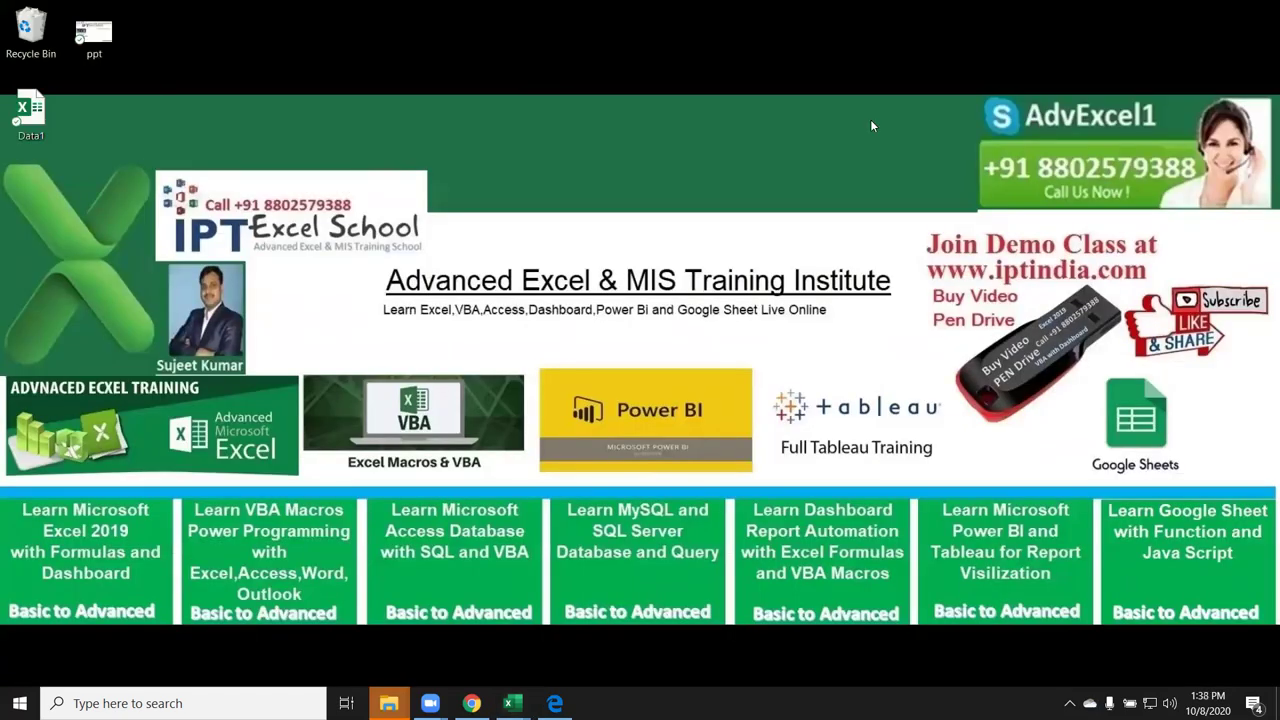